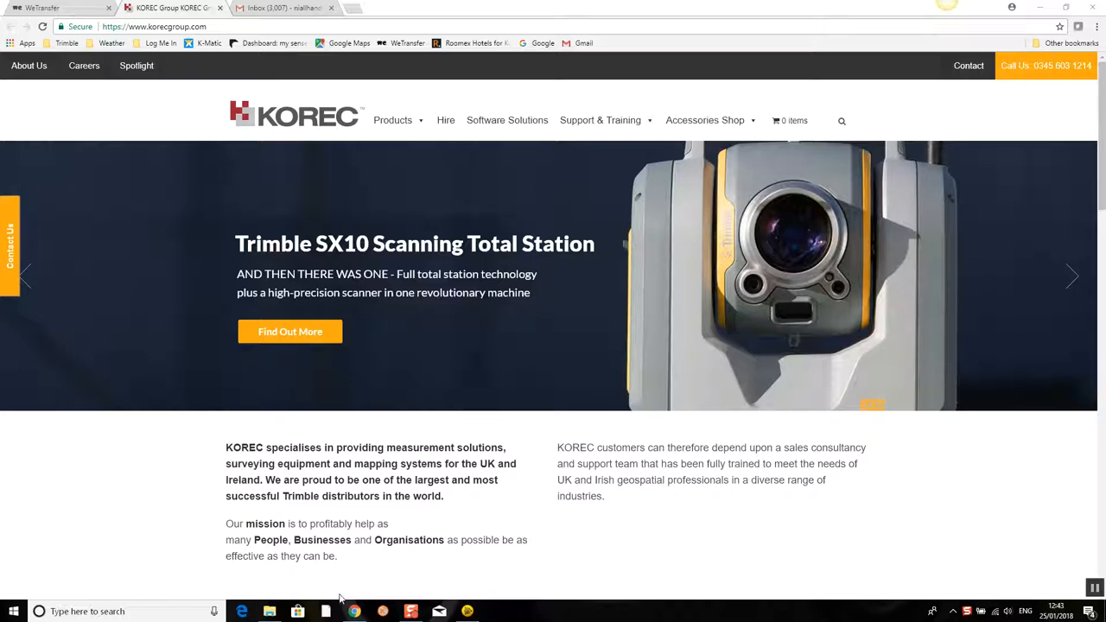
- Open the feature definition file KOREC 2017.30.fxl from the Feature Definition Manager folder in Documents
{"action": "left_click", "coordinate": [277, 613]}
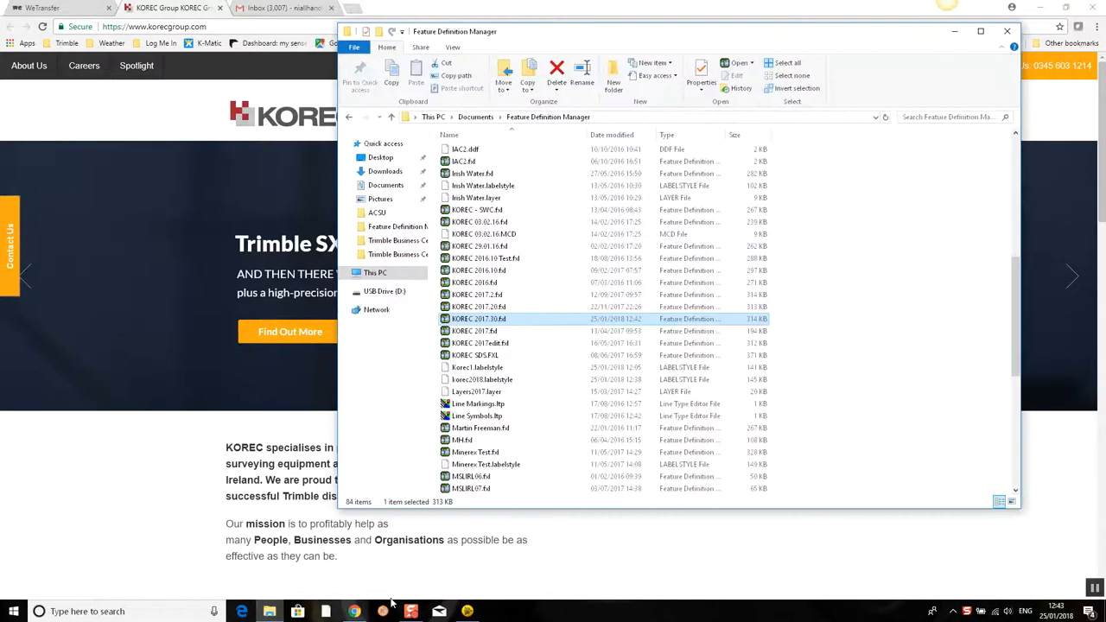
{"action": "left_click", "coordinate": [476, 116]}
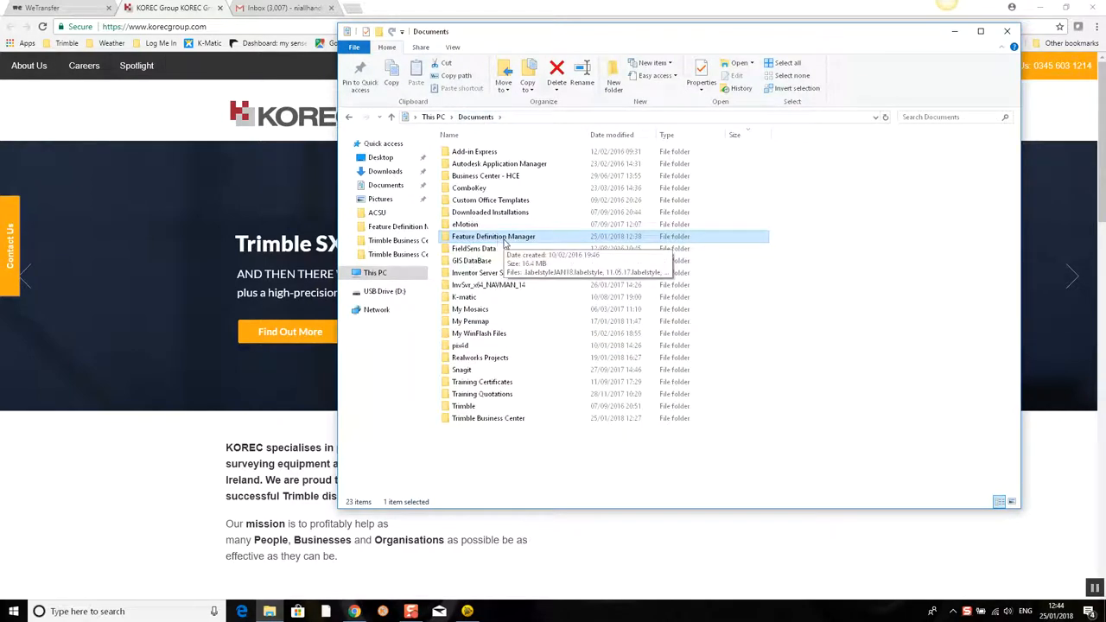
{"action": "double_click", "coordinate": [506, 242]}
{"action": "scroll", "coordinate": [513, 338], "scroll_direction": "down", "scroll_amount": 6}
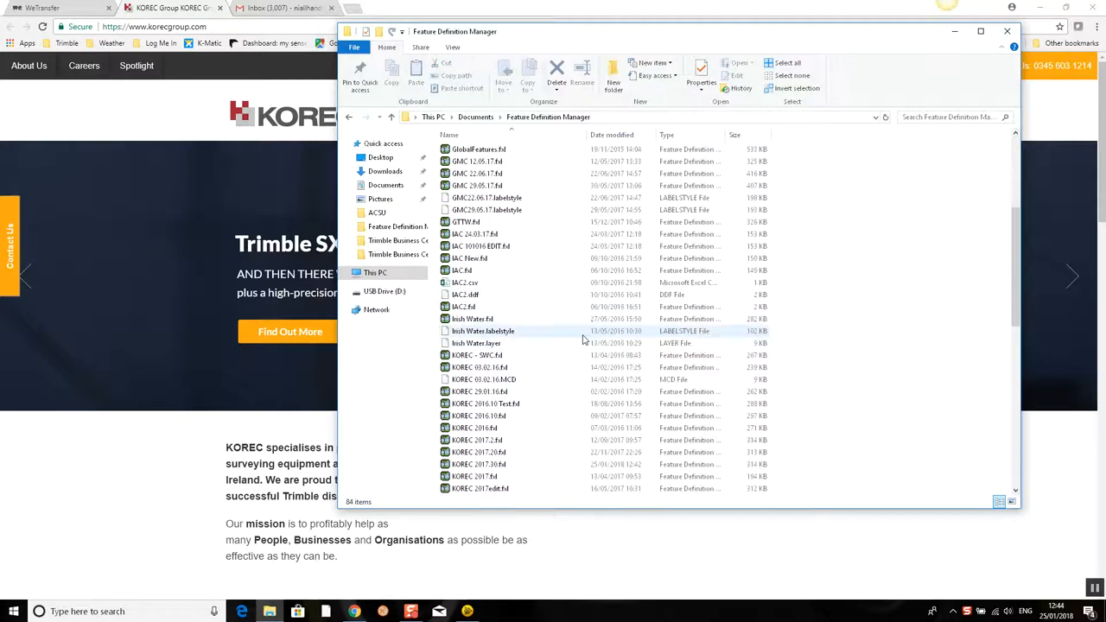
{"action": "scroll", "coordinate": [585, 342], "scroll_direction": "down", "scroll_amount": 3}
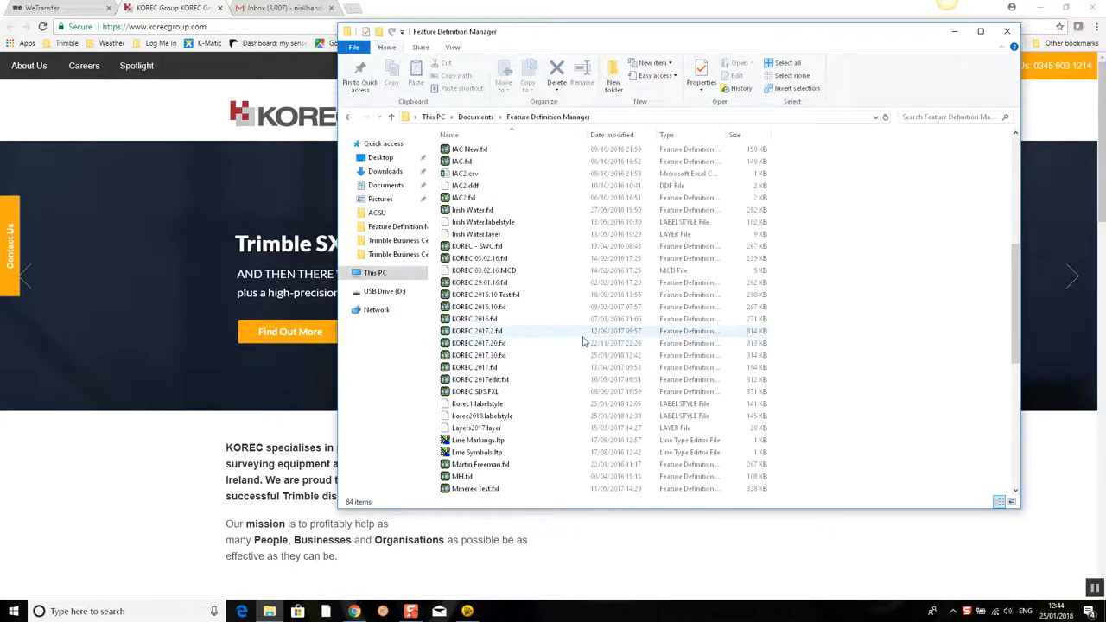
{"action": "left_click", "coordinate": [522, 357]}
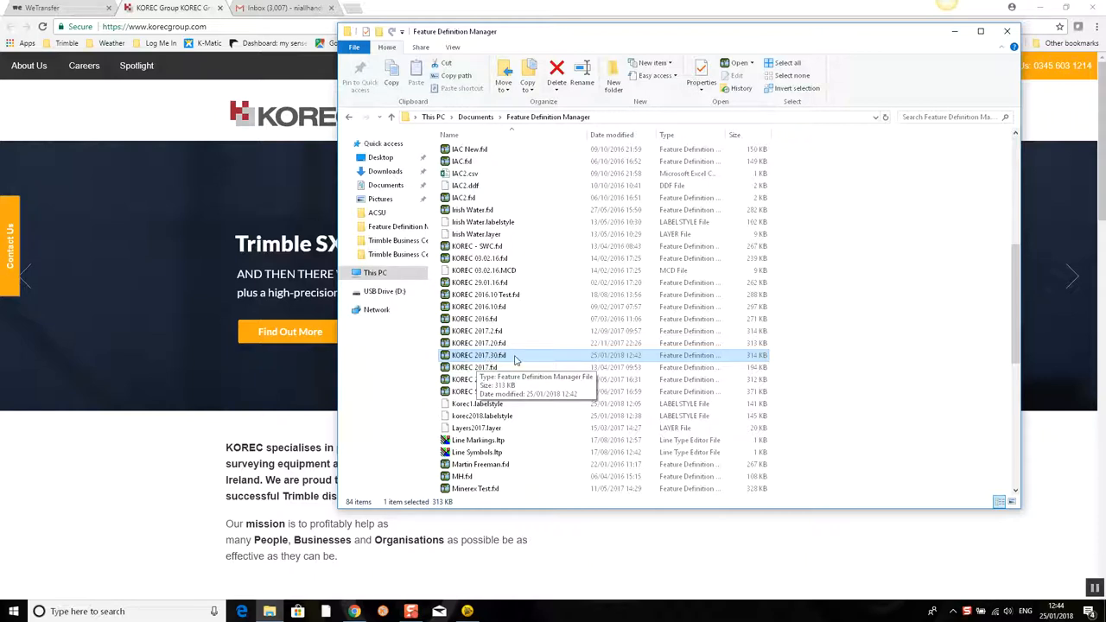
{"action": "double_click", "coordinate": [516, 356]}
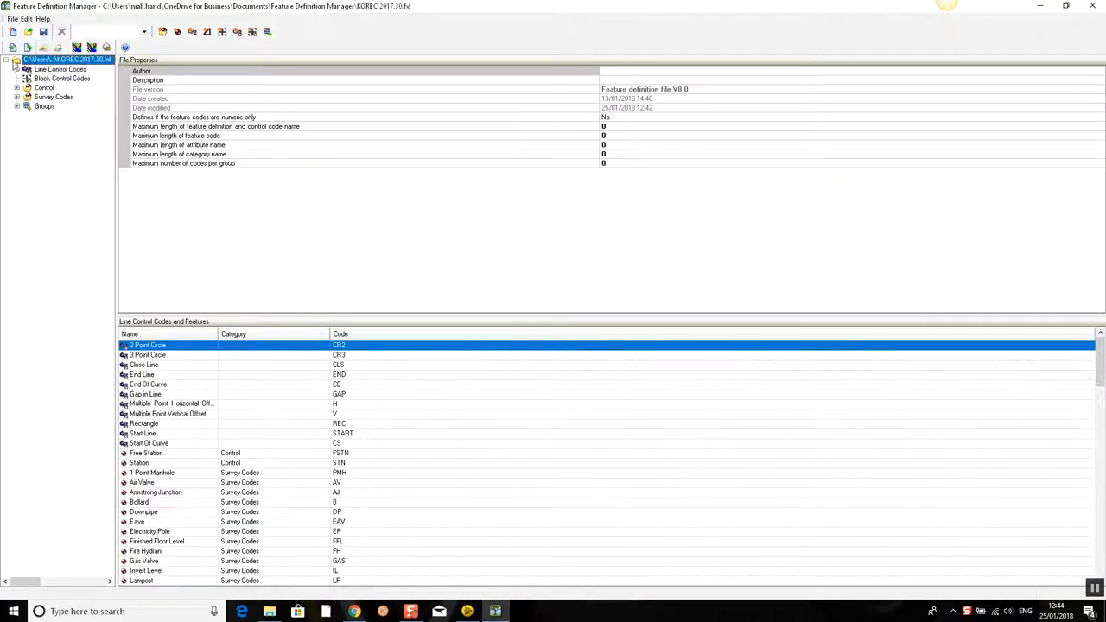
- Expand the Line Control Codes, Control and Survey Codes branches and look through the listed feature codes
{"action": "left_click", "coordinate": [17, 69]}
{"action": "left_click", "coordinate": [17, 189]}
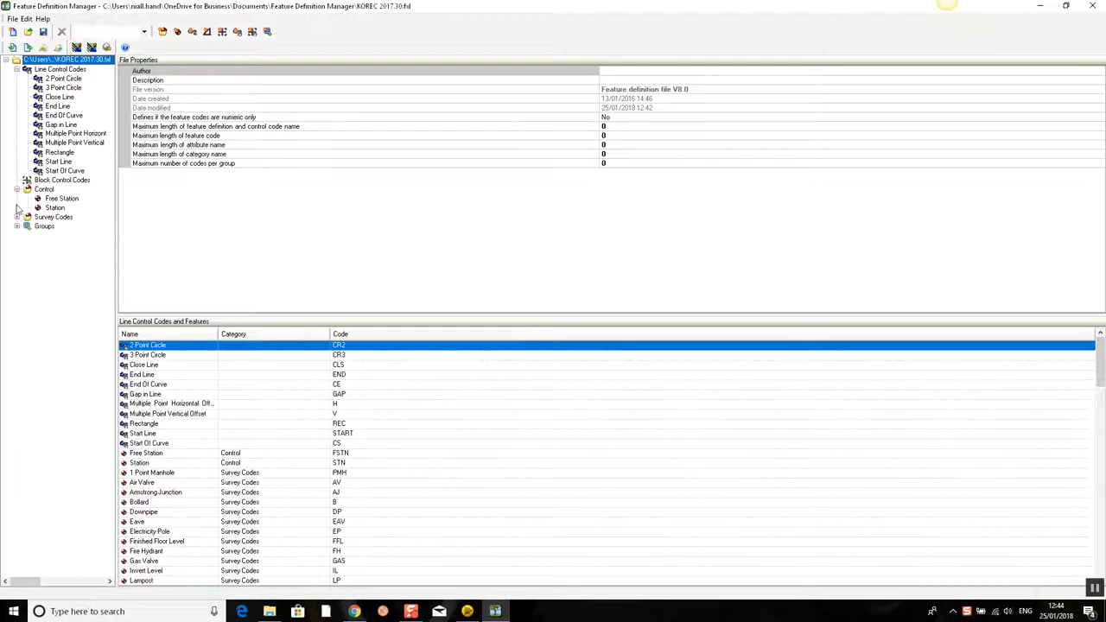
{"action": "left_click", "coordinate": [17, 217]}
{"action": "left_click_drag", "start_coordinate": [115, 224], "coordinate": [158, 229]}
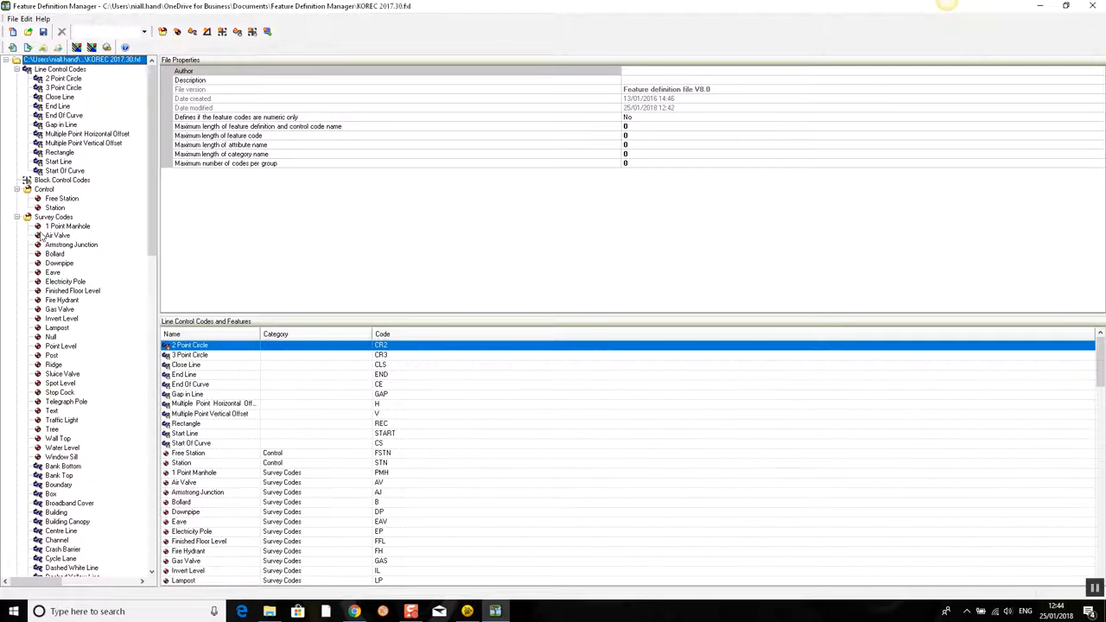
{"action": "left_click_drag", "start_coordinate": [144, 224], "coordinate": [155, 332]}
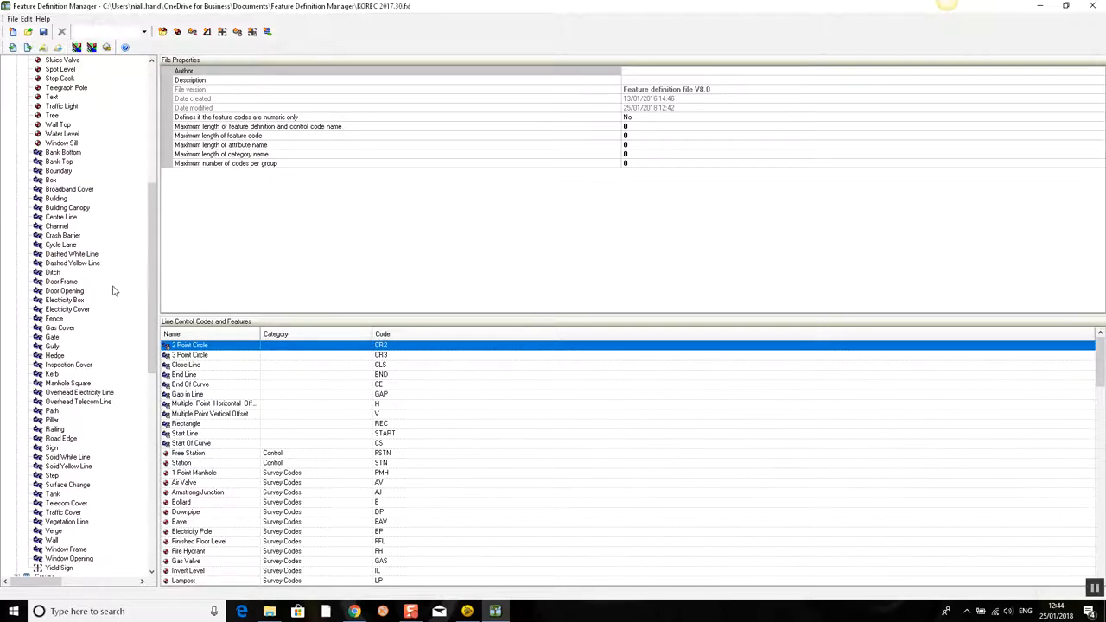
{"action": "left_click_drag", "start_coordinate": [155, 286], "coordinate": [155, 209]}
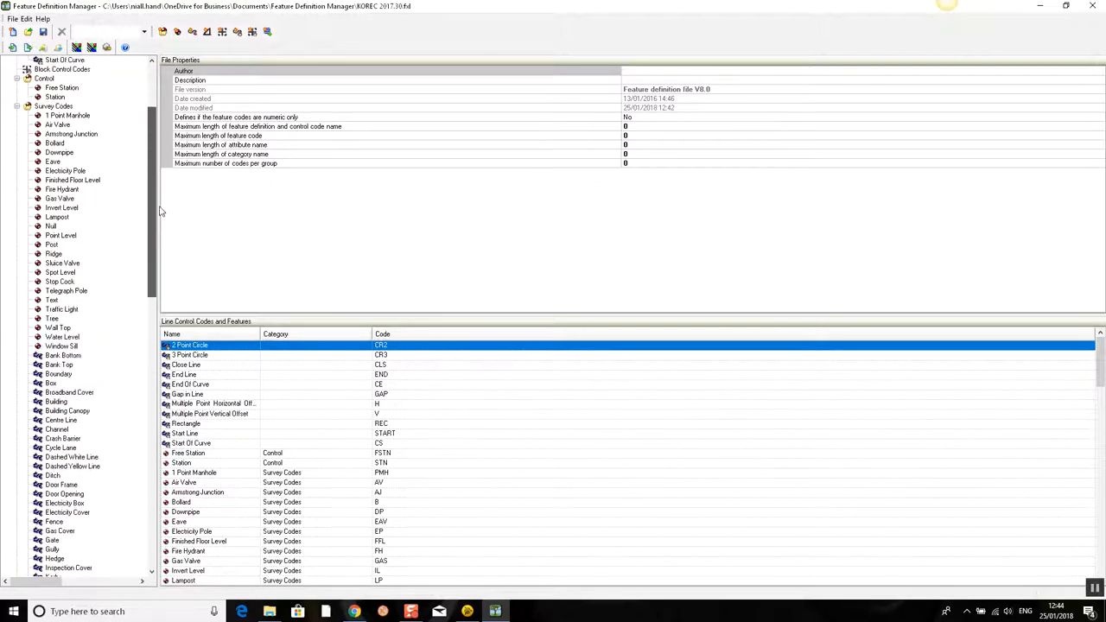
- Examine the Lampost survey code's properties and its symbol preview
{"action": "left_click", "coordinate": [54, 218]}
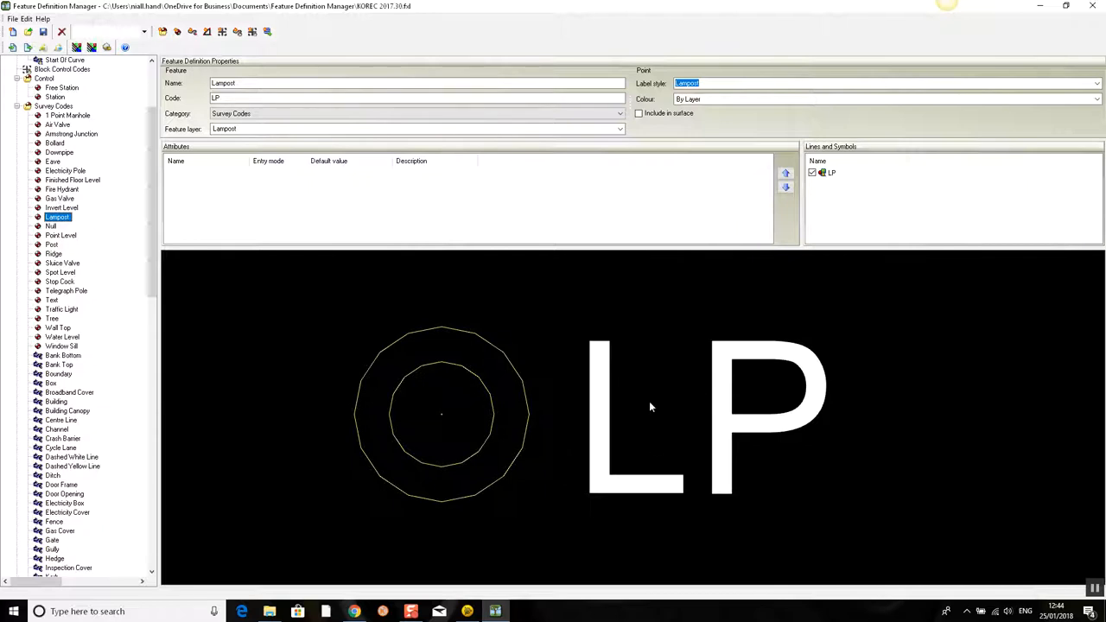
{"action": "scroll", "coordinate": [653, 401], "scroll_direction": "down", "scroll_amount": 3}
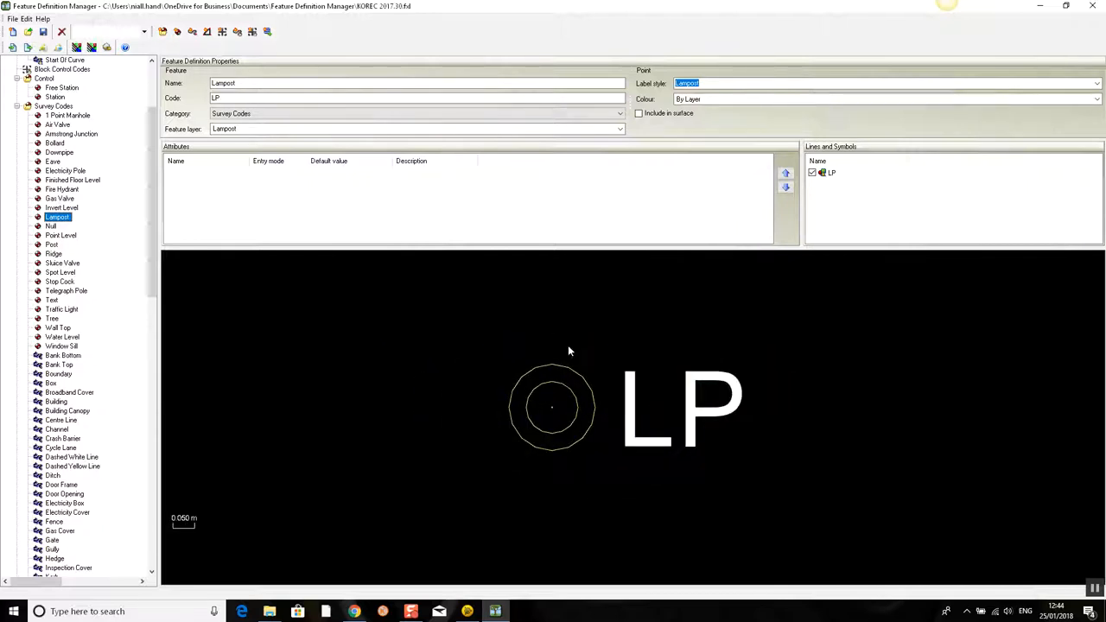
{"action": "scroll", "coordinate": [616, 383], "scroll_direction": "up", "scroll_amount": 3}
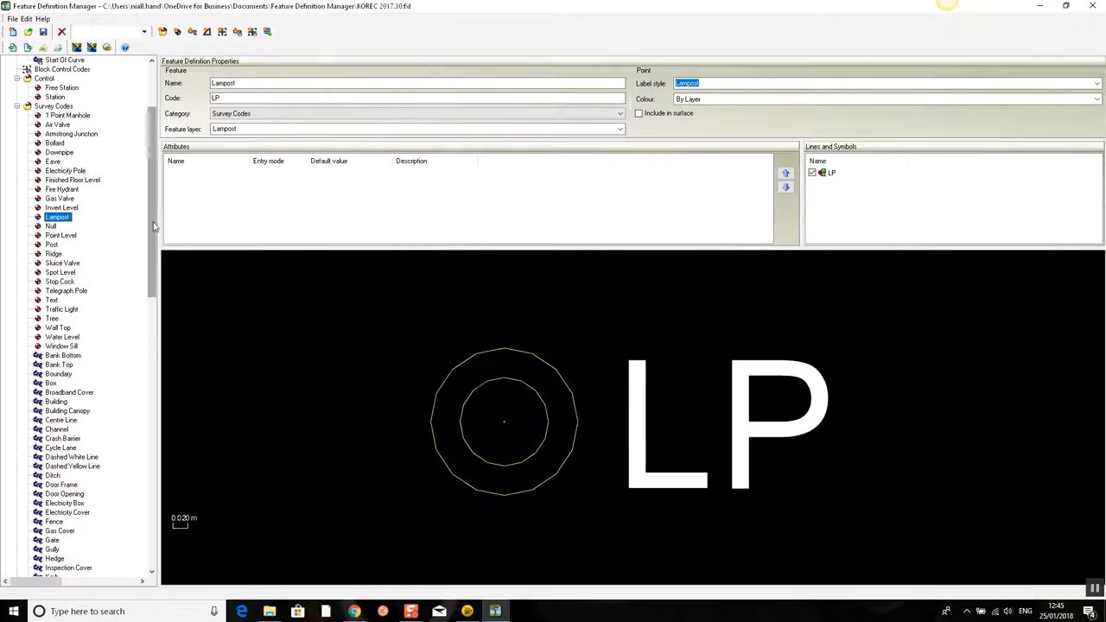
{"action": "scroll", "coordinate": [153, 210], "scroll_direction": "up", "scroll_amount": 2}
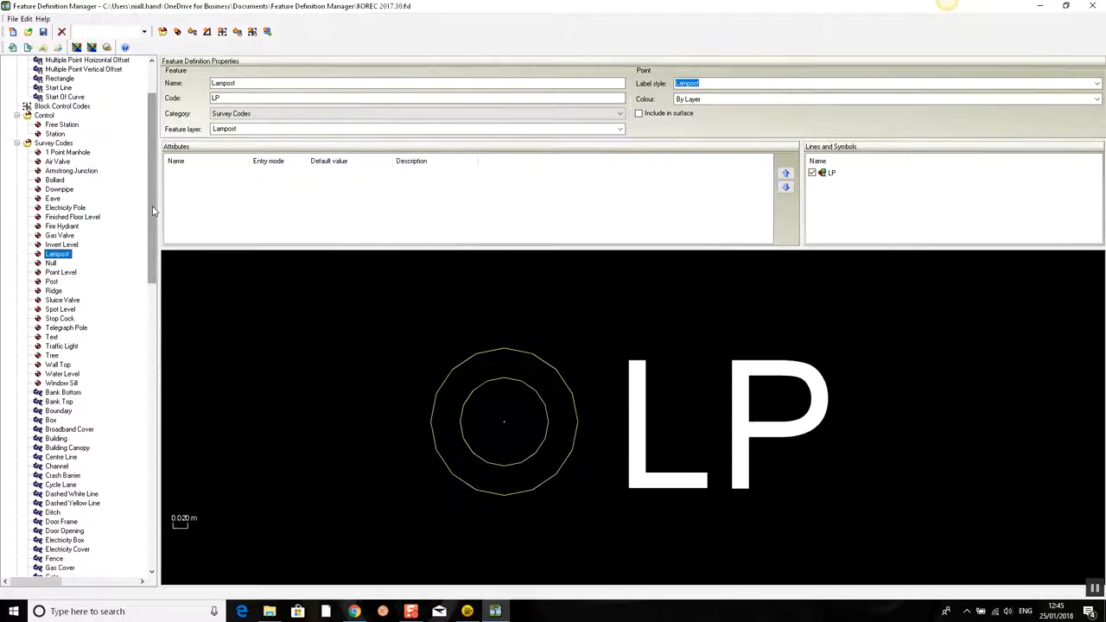
{"action": "left_click_drag", "start_coordinate": [150, 208], "coordinate": [157, 174]}
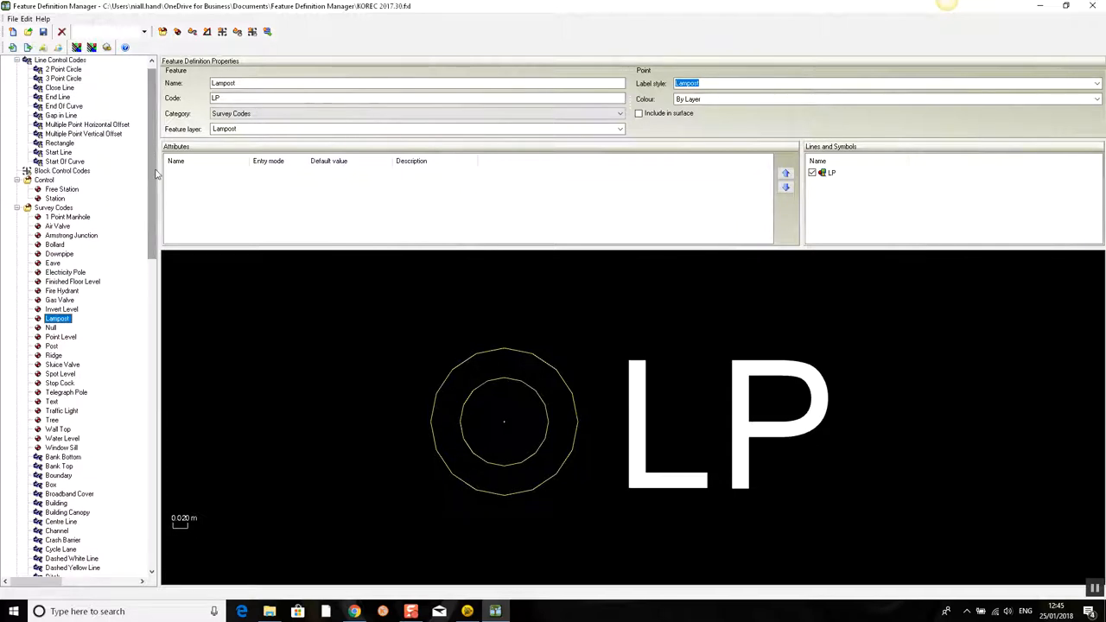
- Start a new point feature definition in the Survey Codes category, named Road Sign with the code RS
{"action": "left_click", "coordinate": [177, 32]}
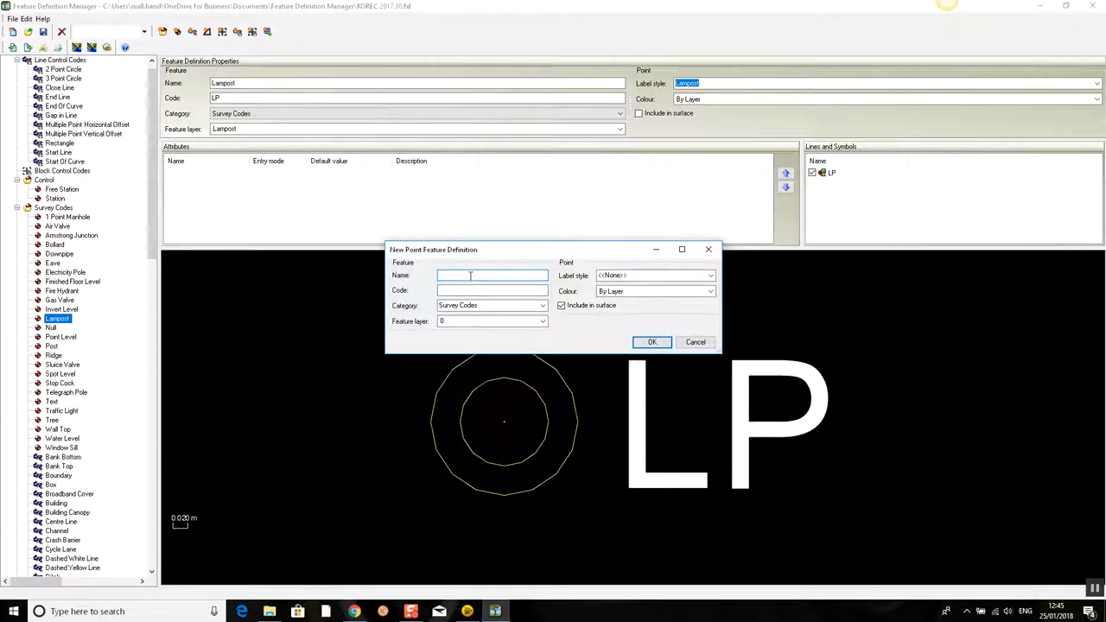
{"action": "type", "text": "rOAD"}
{"action": "key", "text": "BackSpace"}
{"action": "key", "text": "BackSpace"}
{"action": "key", "text": "BackSpace"}
{"action": "key", "text": "BackSpace"}
{"action": "key", "text": "BackSpace"}
{"action": "key", "text": "BackSpace"}
{"action": "key", "text": "BackSpace"}
{"action": "key", "text": "BackSpace"}
{"action": "key", "text": "Caps_Lock"}
{"action": "type", "text": "Road Sign"}
{"action": "left_click", "coordinate": [457, 289]}
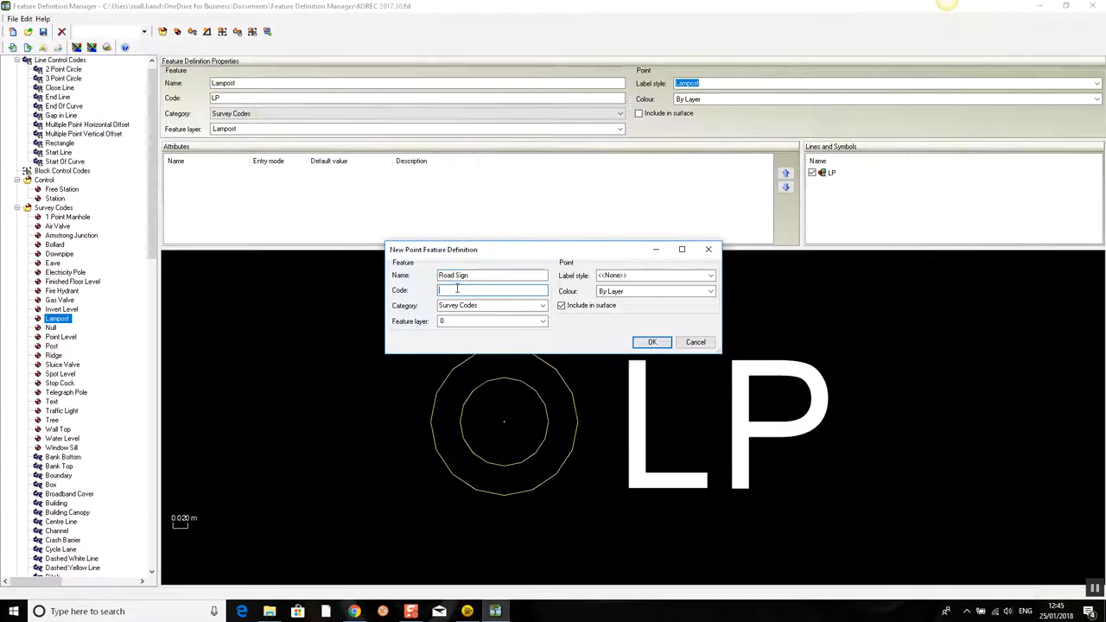
{"action": "type", "text": "RS"}
- Create a magenta layer named Road Sign as the new point's feature layer and accept the feature definition
{"action": "left_click", "coordinate": [543, 321]}
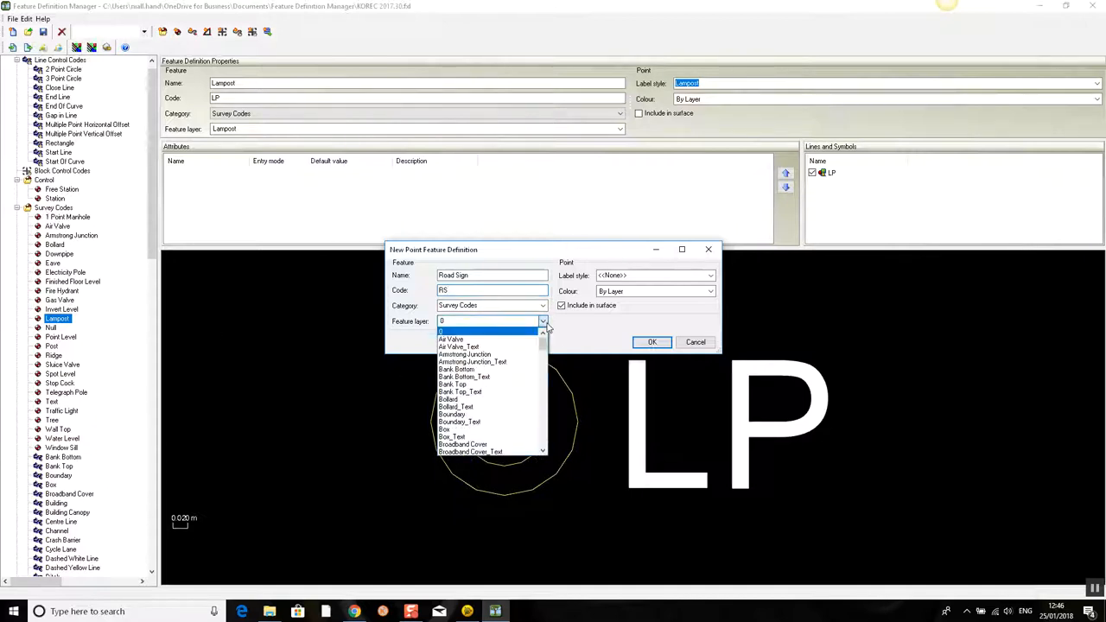
{"action": "left_click_drag", "start_coordinate": [545, 346], "coordinate": [548, 446]}
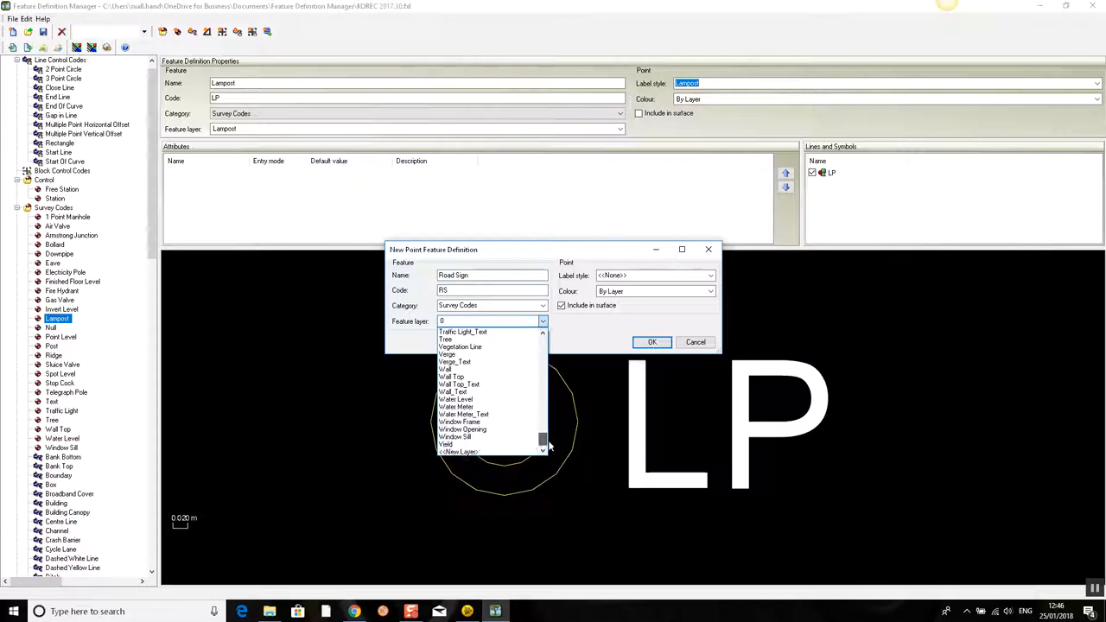
{"action": "left_click", "coordinate": [494, 452]}
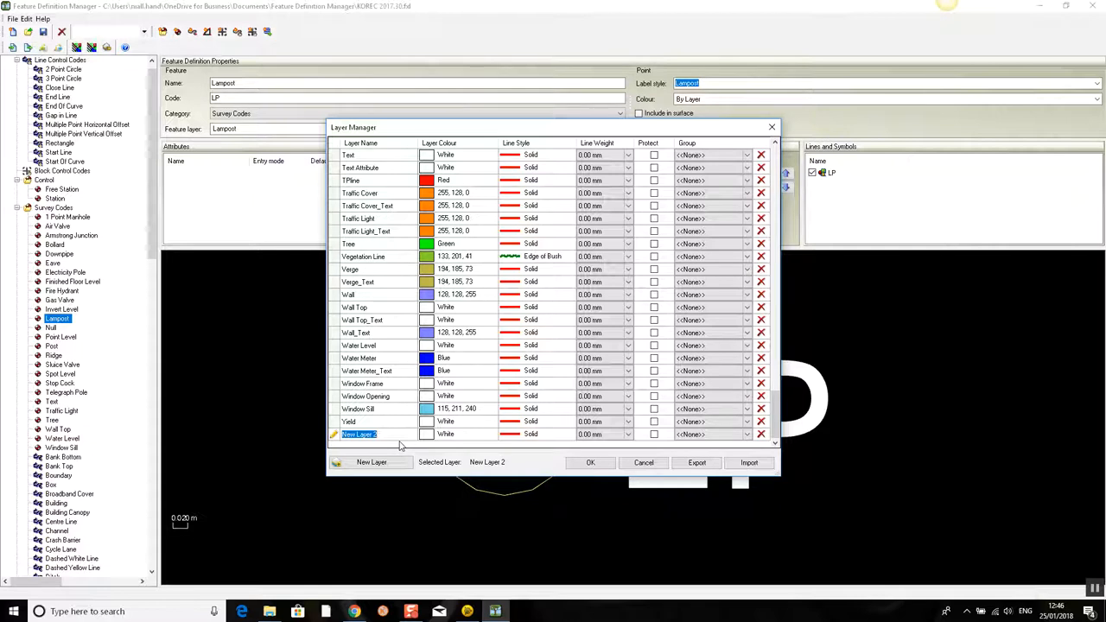
{"action": "type", "text": "Road Sign"}
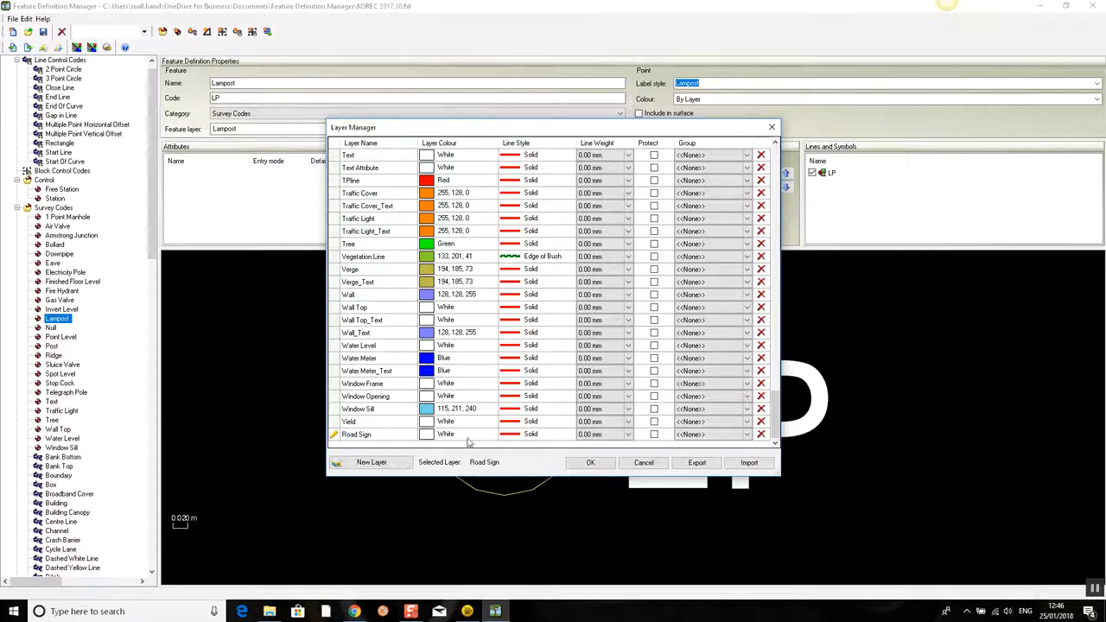
{"action": "left_click", "coordinate": [471, 435]}
{"action": "left_click", "coordinate": [493, 435]}
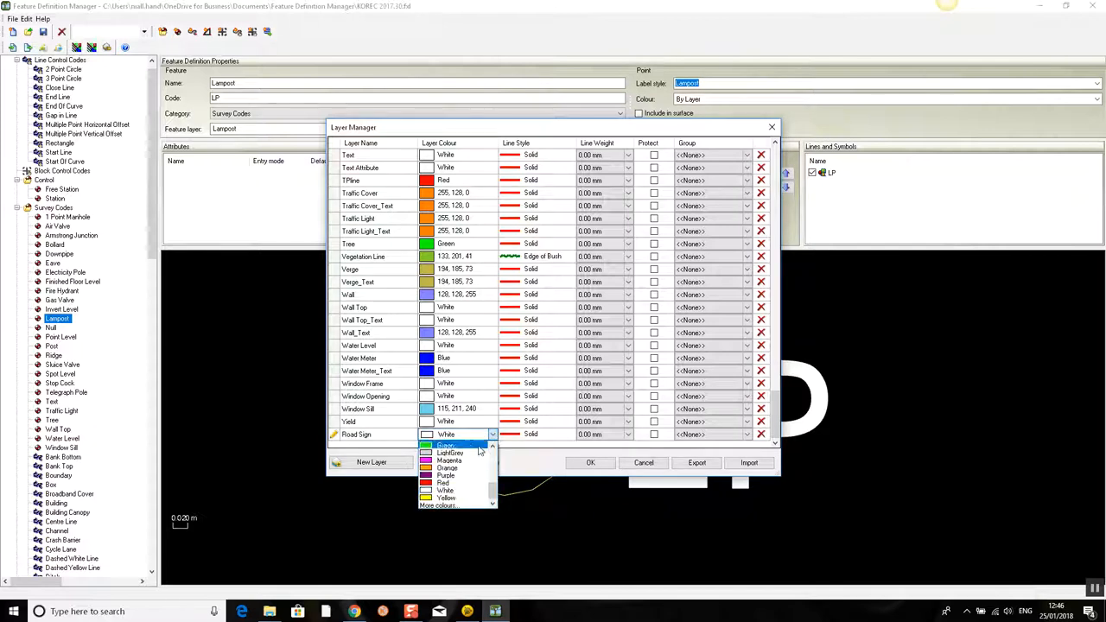
{"action": "left_click", "coordinate": [450, 460]}
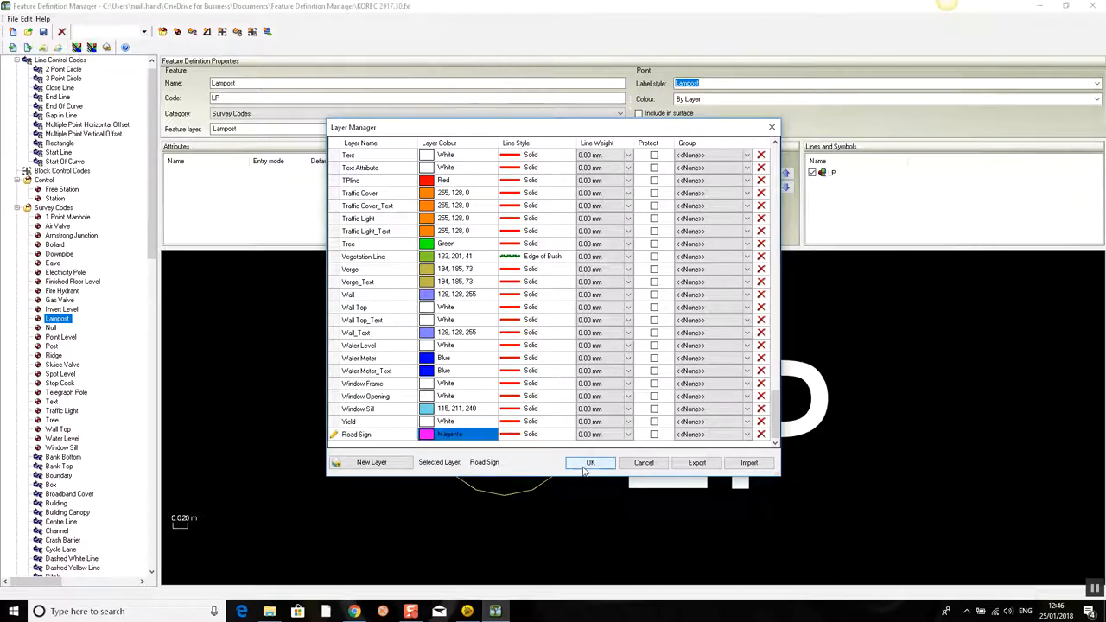
{"action": "left_click", "coordinate": [589, 465]}
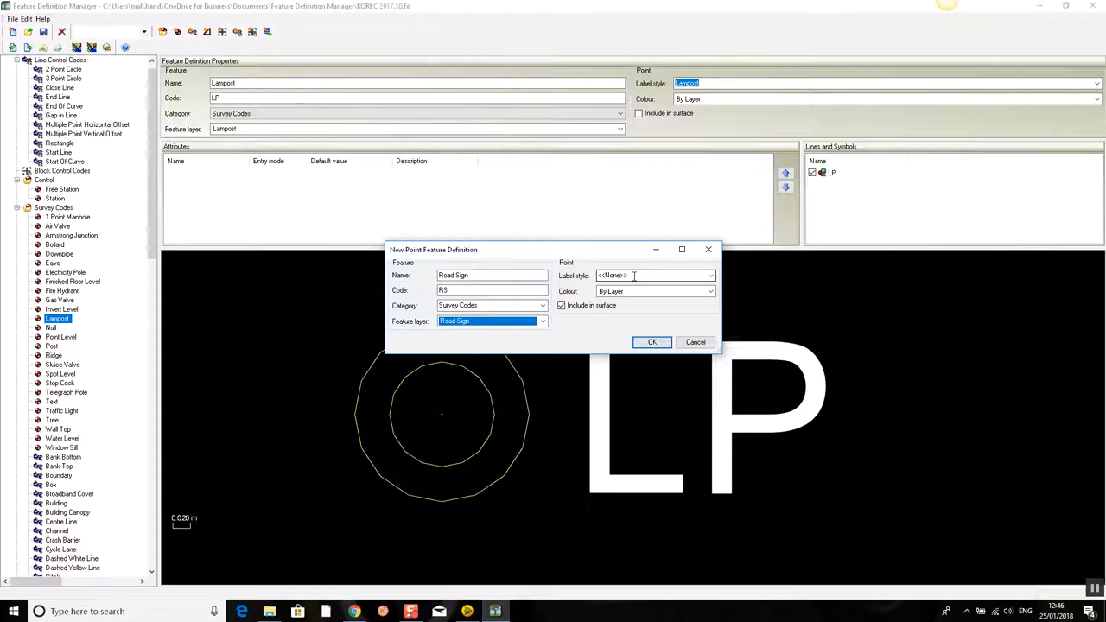
{"action": "left_click", "coordinate": [652, 343]}
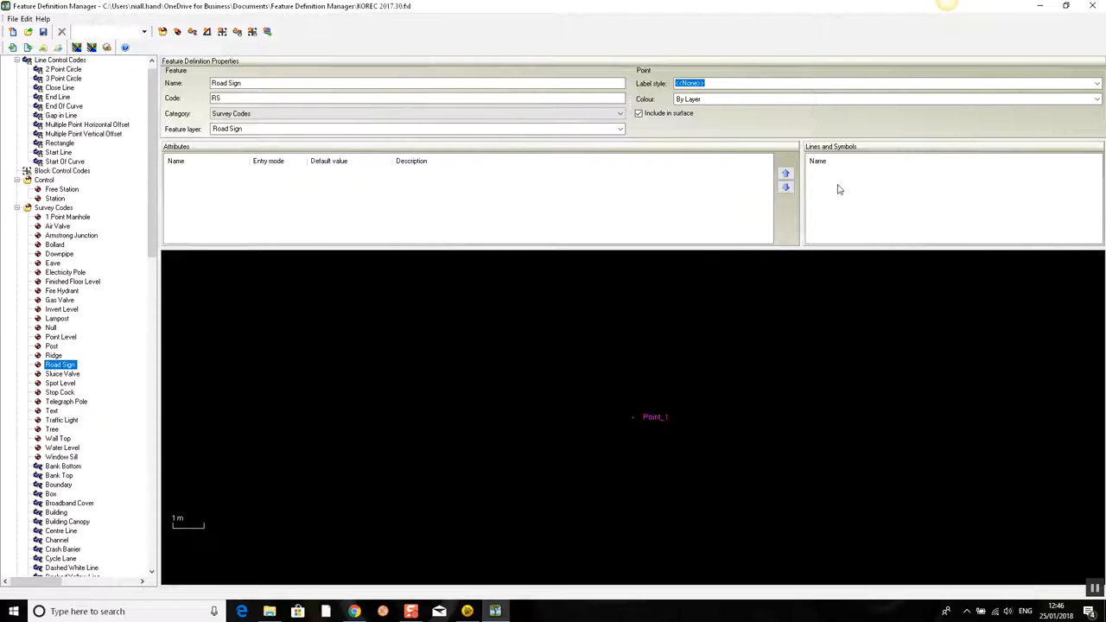
- Add a new symbol named RS to the Road Sign feature, using the Sign symbol
{"action": "right_click", "coordinate": [837, 187]}
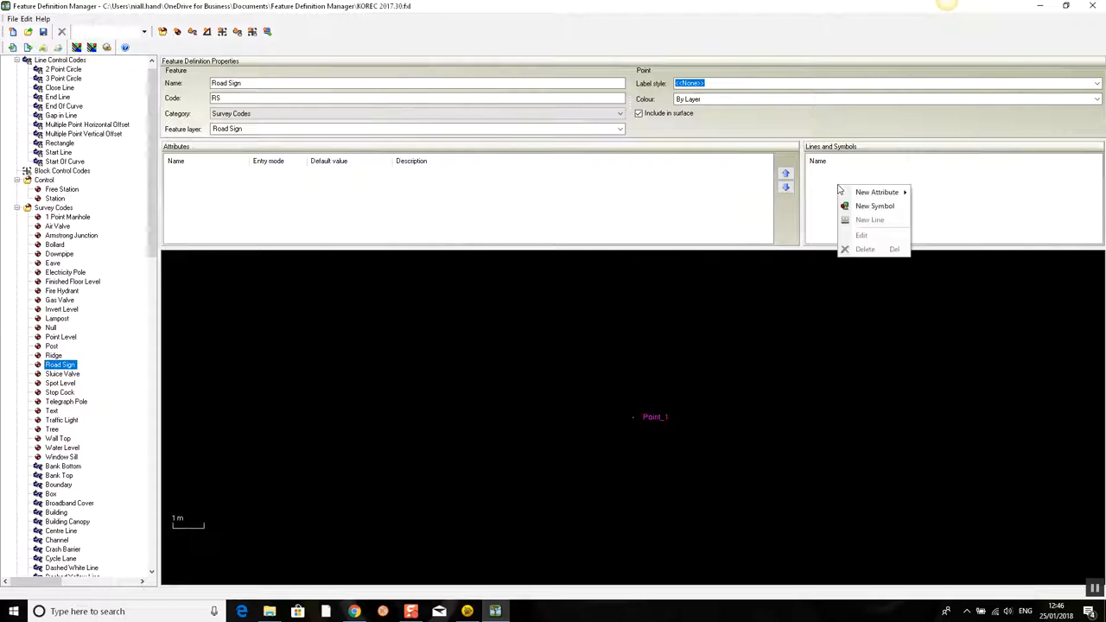
{"action": "left_click", "coordinate": [893, 207]}
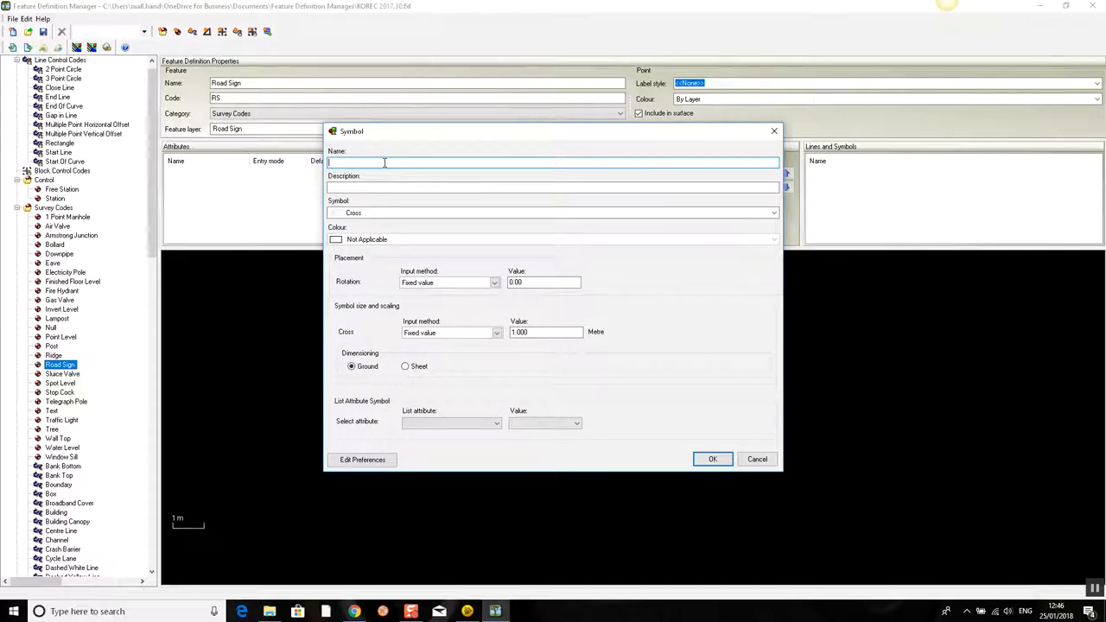
{"action": "type", "text": "RS"}
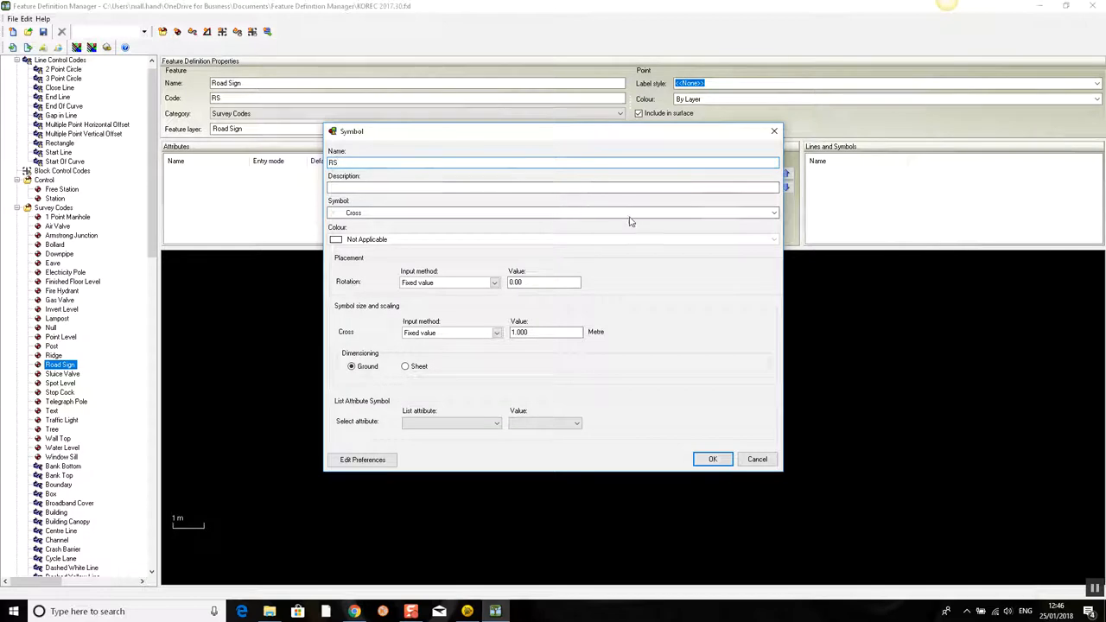
{"action": "left_click", "coordinate": [772, 213]}
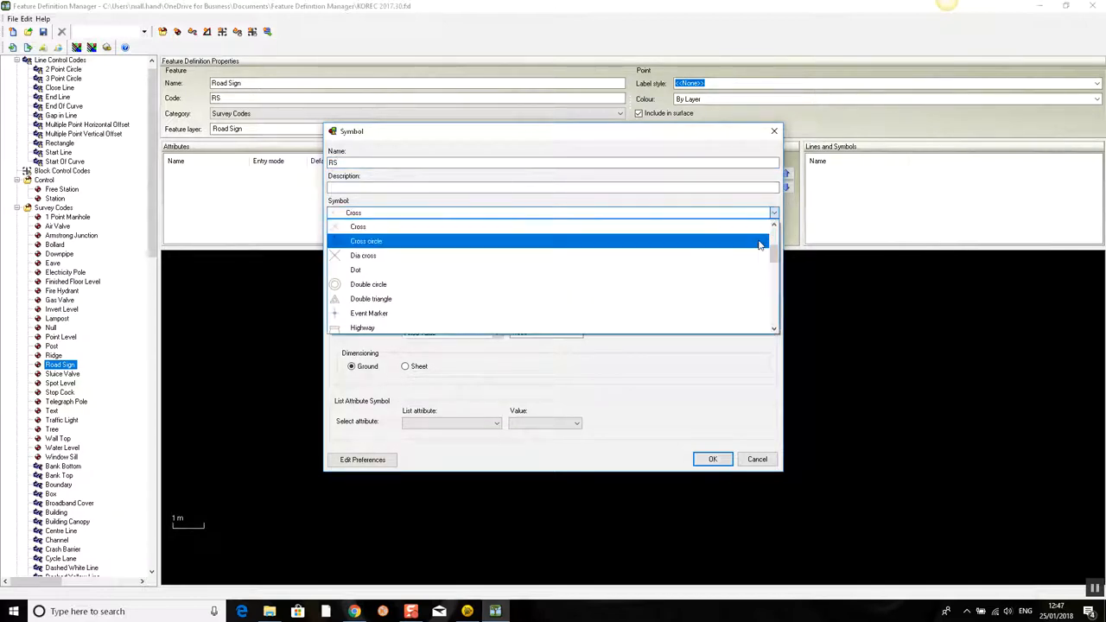
{"action": "left_click_drag", "start_coordinate": [775, 253], "coordinate": [776, 287]}
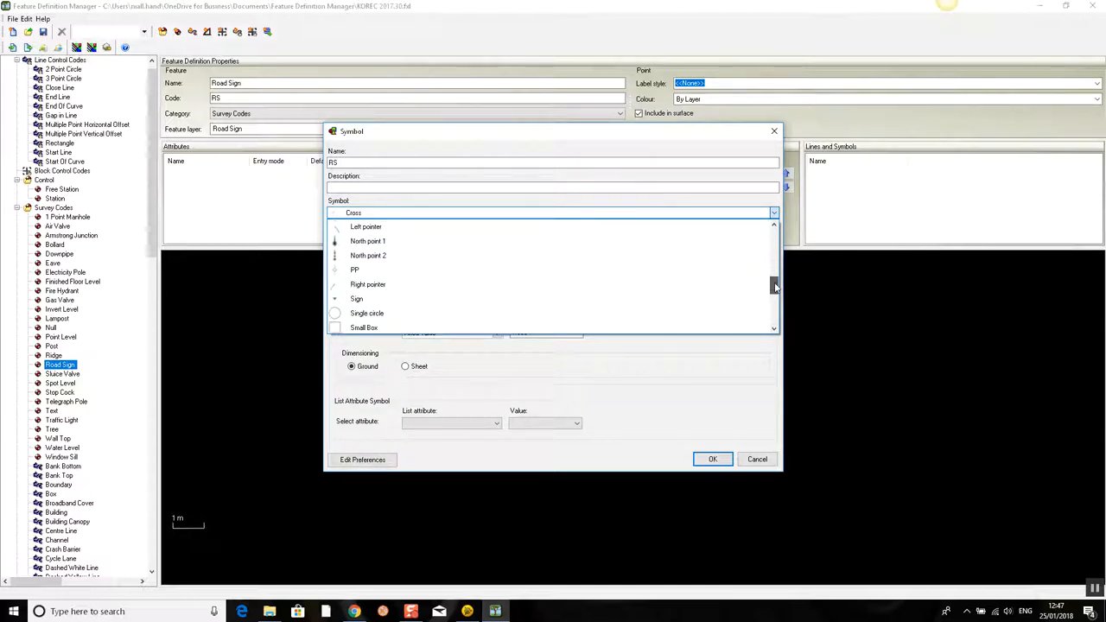
{"action": "left_click", "coordinate": [393, 300]}
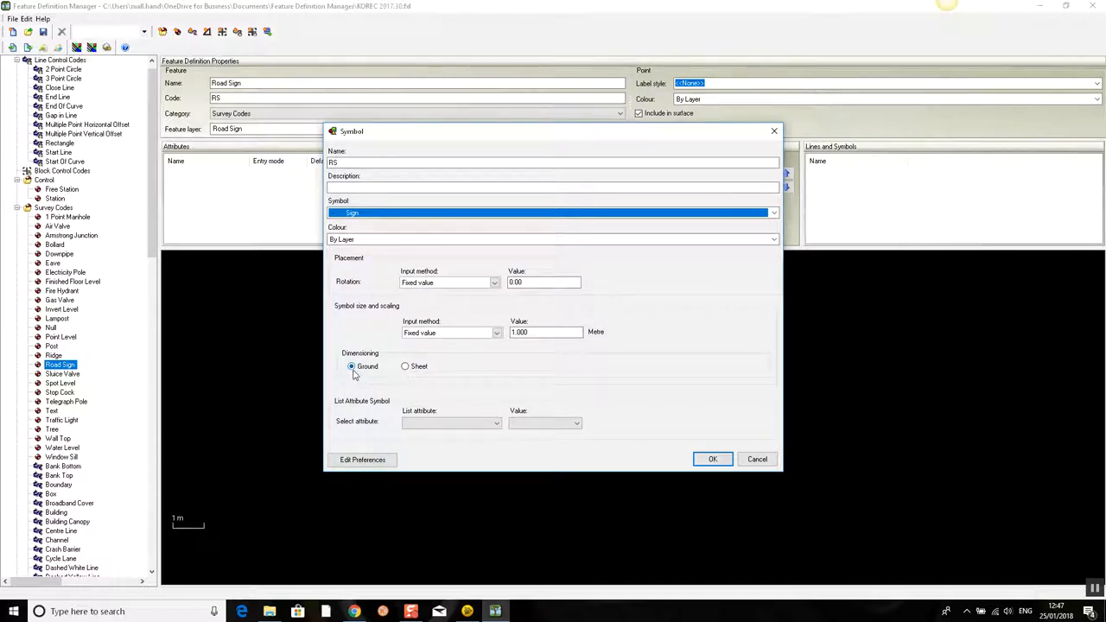
- Set the RS symbol's fixed size to 0.5 metre, accept it and check the preview
{"action": "double_click", "coordinate": [566, 332]}
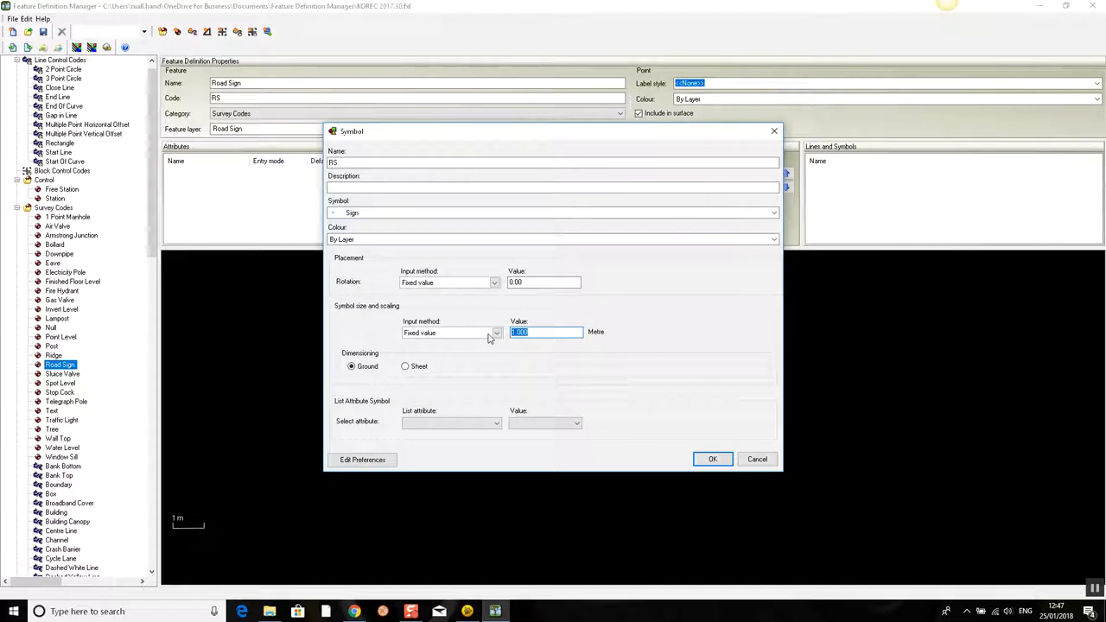
{"action": "type", "text": "0.5"}
{"action": "left_click", "coordinate": [714, 459]}
{"action": "scroll", "coordinate": [561, 434], "scroll_direction": "down", "scroll_amount": 3}
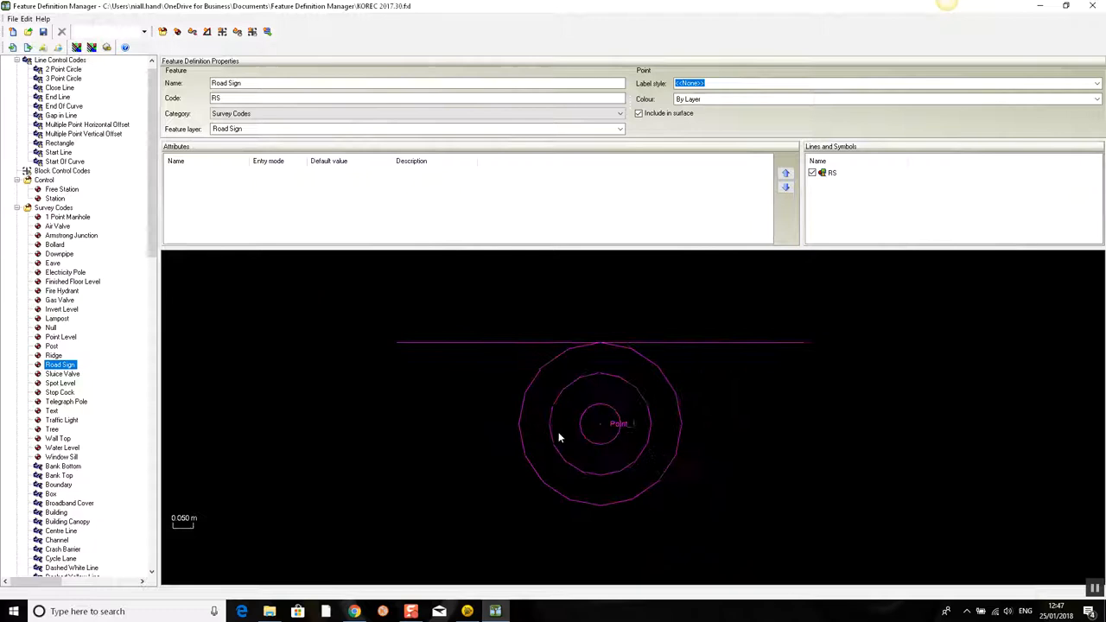
{"action": "left_click_drag", "start_coordinate": [627, 436], "coordinate": [655, 416]}
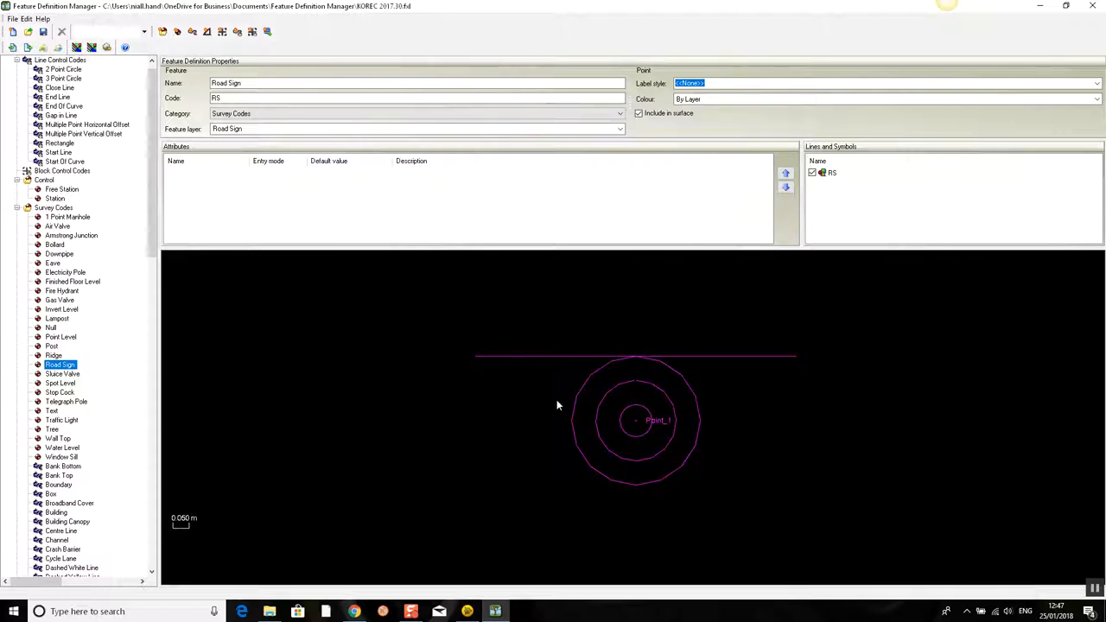
- Add an optional text attribute named Comments with a maximum length of 100 to the Road Sign feature
{"action": "right_click", "coordinate": [192, 197]}
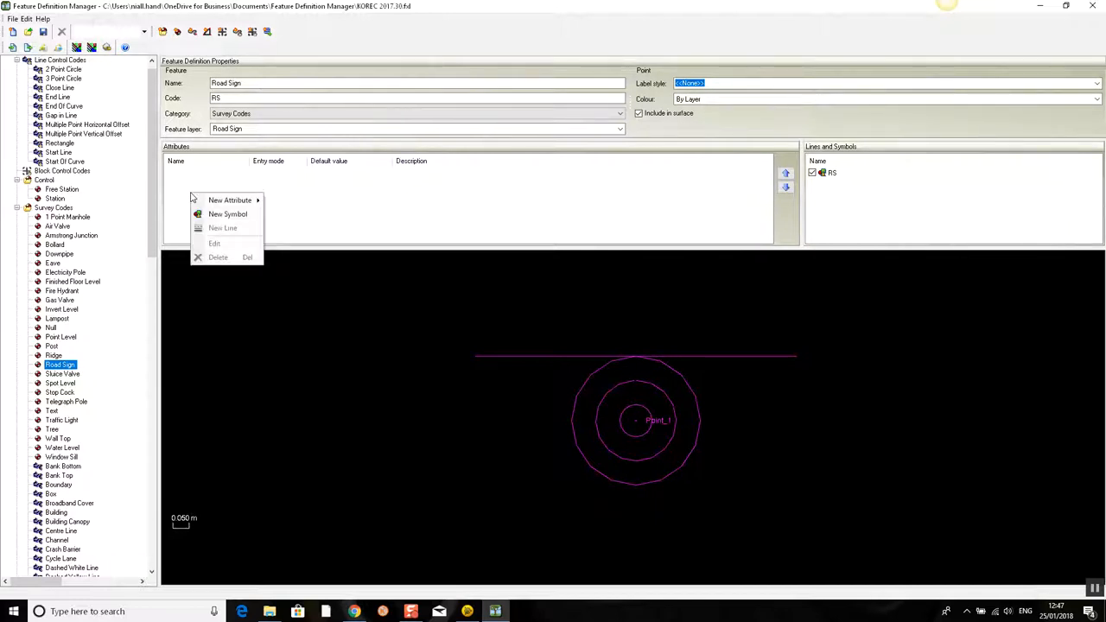
{"action": "mouse_move", "coordinate": [248, 205]}
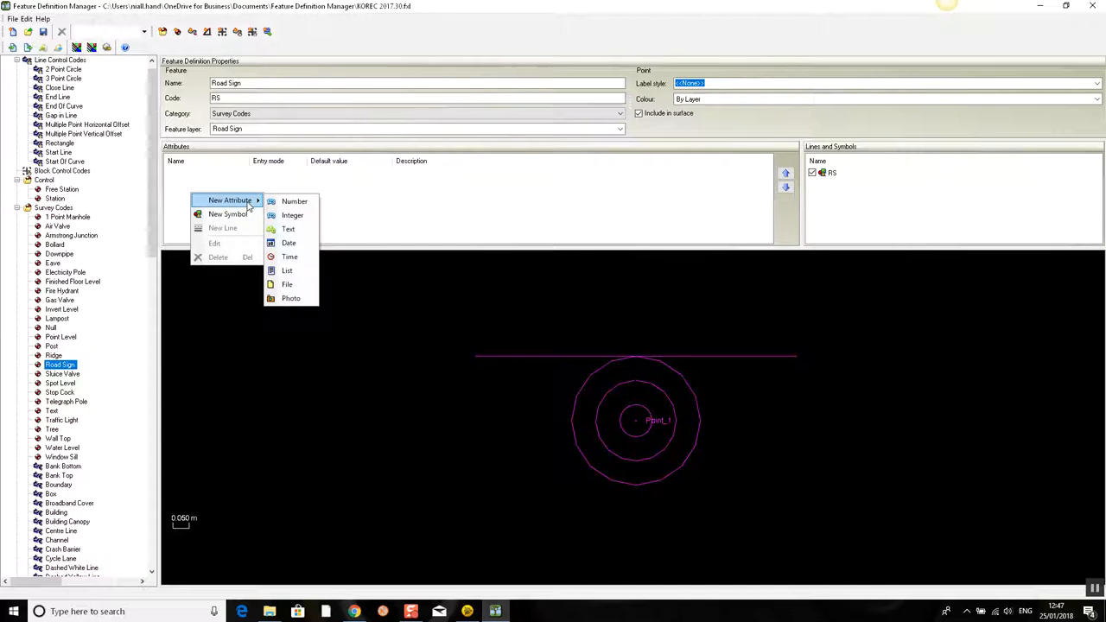
{"action": "left_click", "coordinate": [288, 229]}
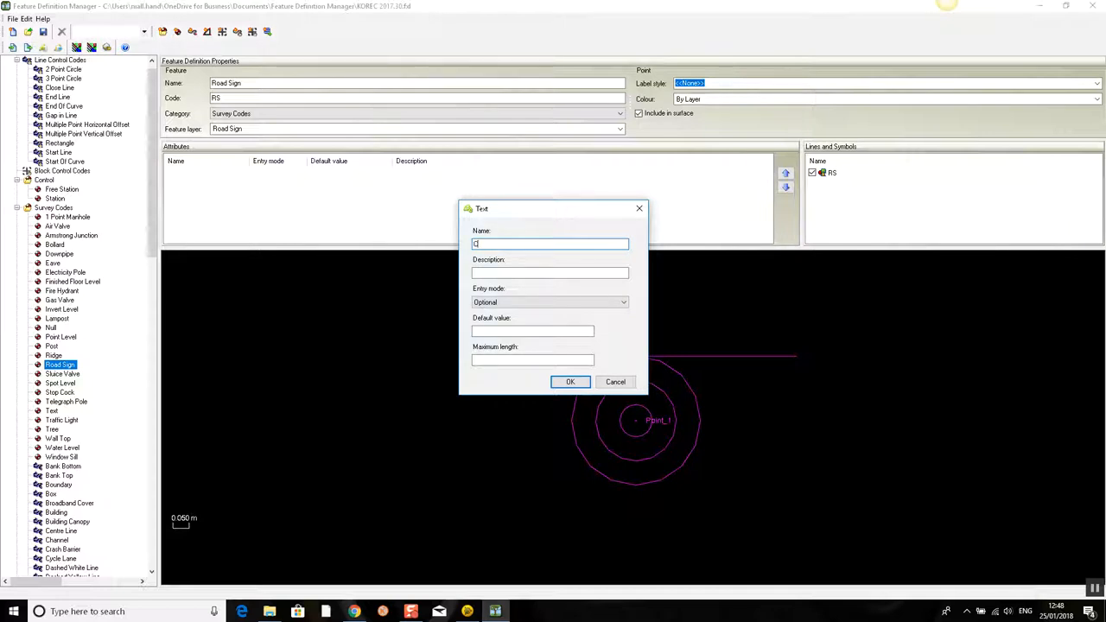
{"action": "type", "text": "Comments"}
{"action": "left_click", "coordinate": [500, 362]}
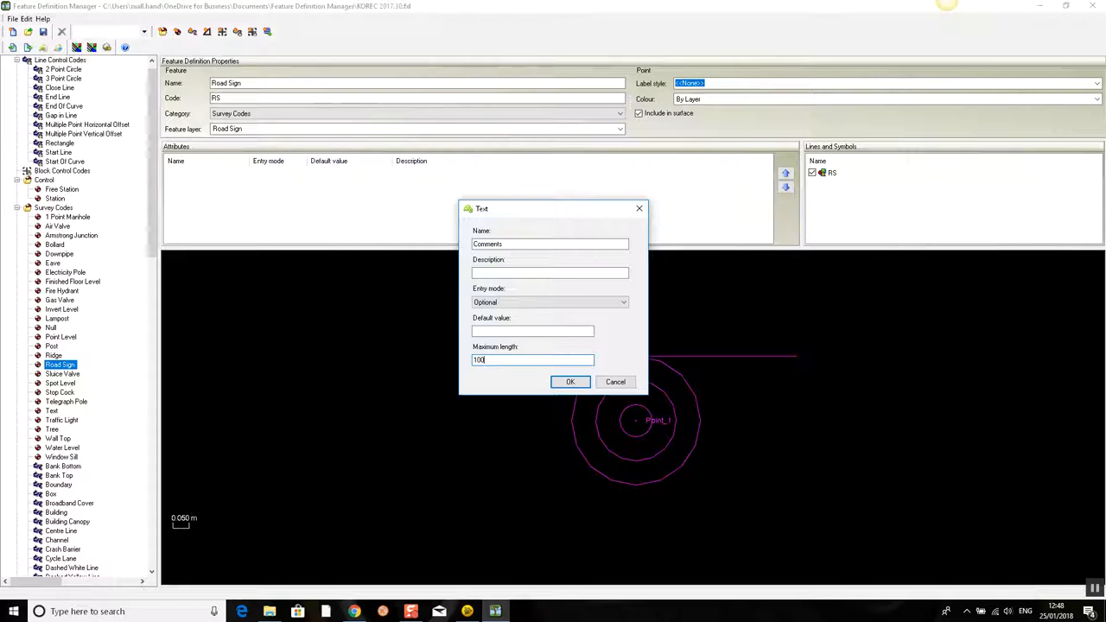
{"action": "left_click", "coordinate": [566, 382]}
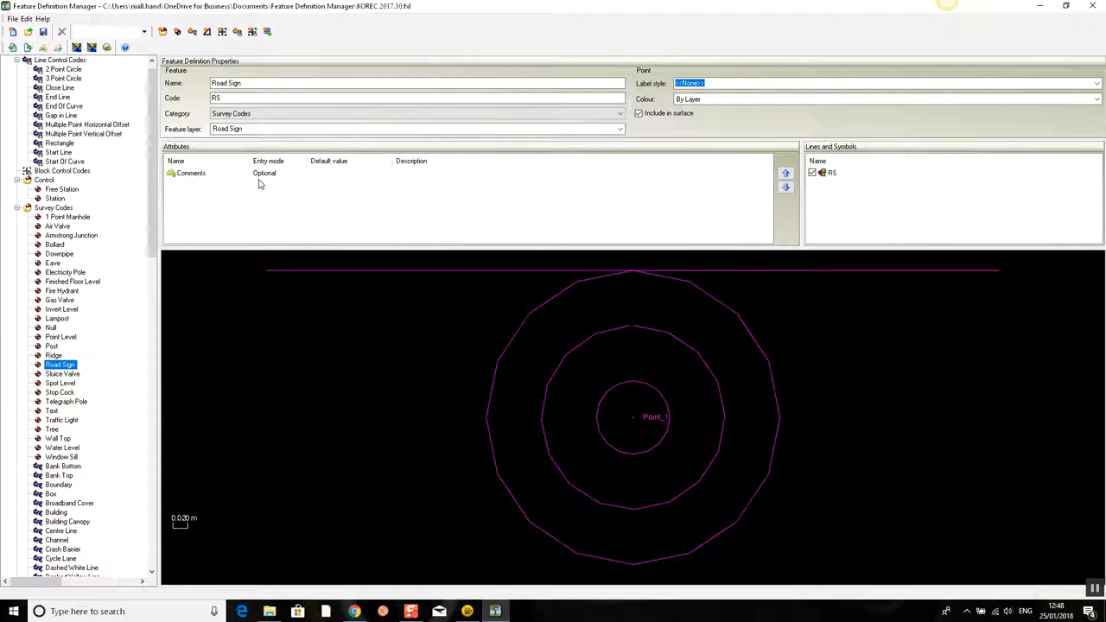
- Start a new list attribute named Type for the Road Sign feature and add the list value Stop
{"action": "right_click", "coordinate": [191, 196]}
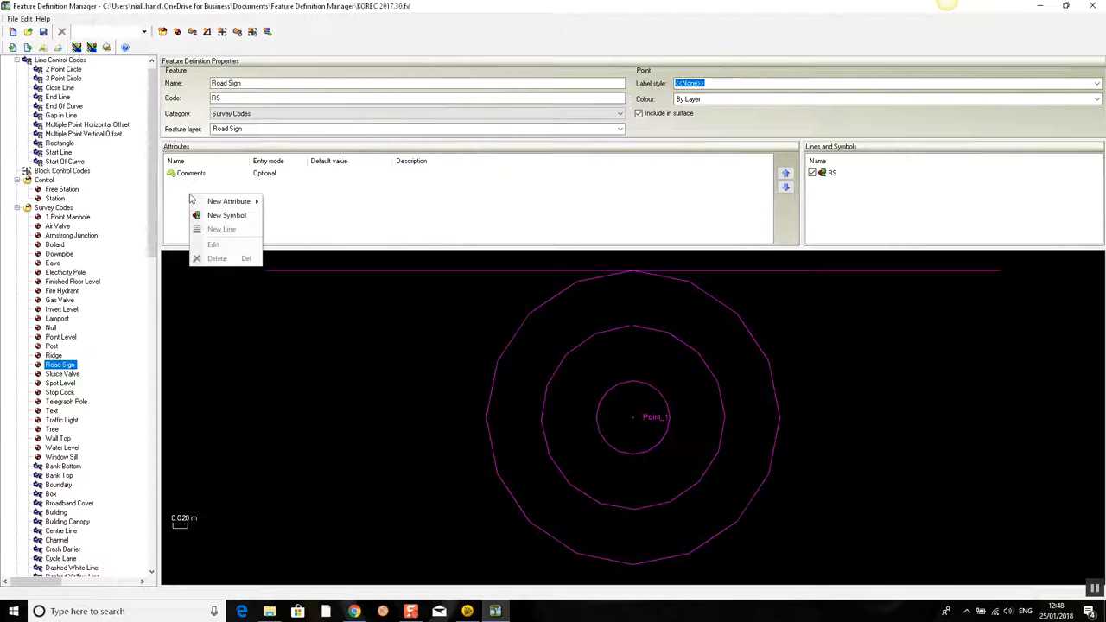
{"action": "mouse_move", "coordinate": [221, 202]}
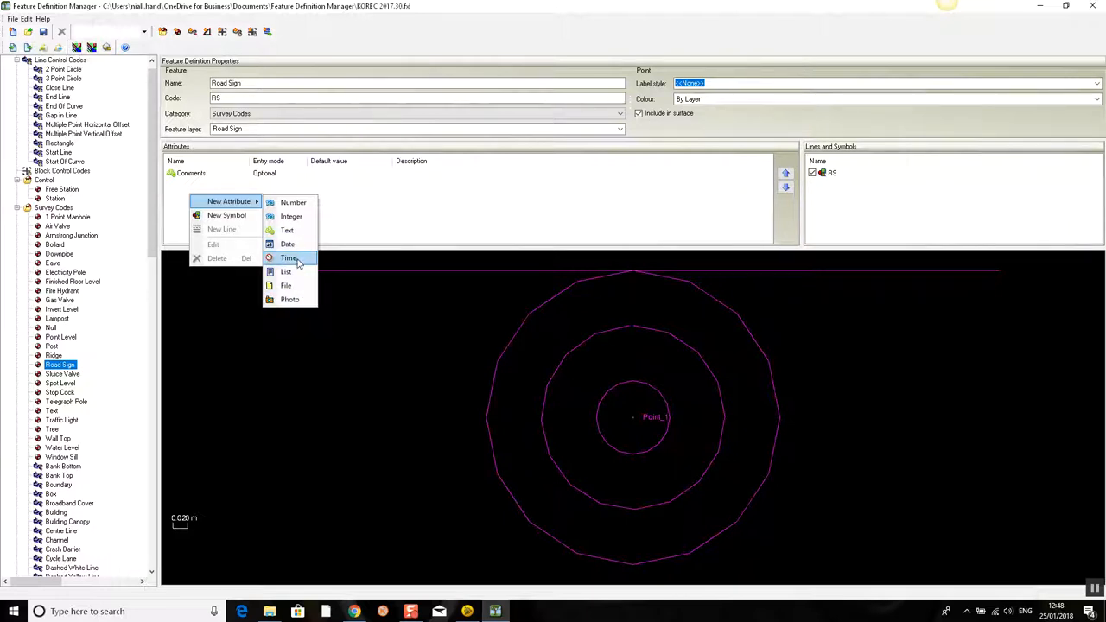
{"action": "left_click", "coordinate": [292, 273]}
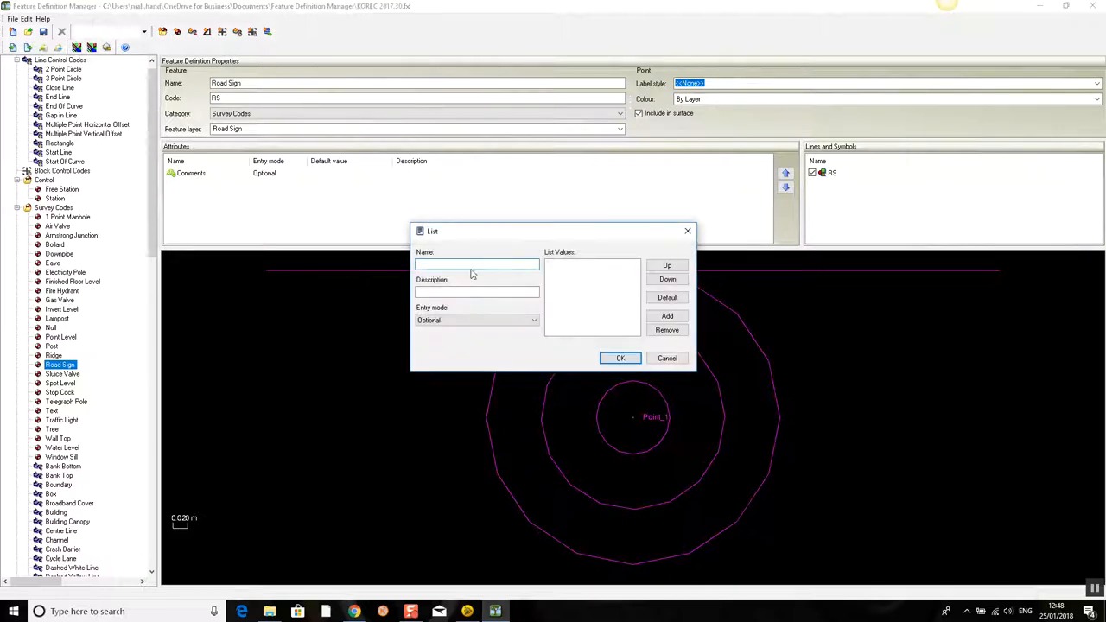
{"action": "type", "text": "Type"}
{"action": "left_click", "coordinate": [667, 317]}
{"action": "type", "text": "Stop"}
- Add the values Give Way and Speed Limit to the Type list and accept the attribute
{"action": "left_click", "coordinate": [667, 317]}
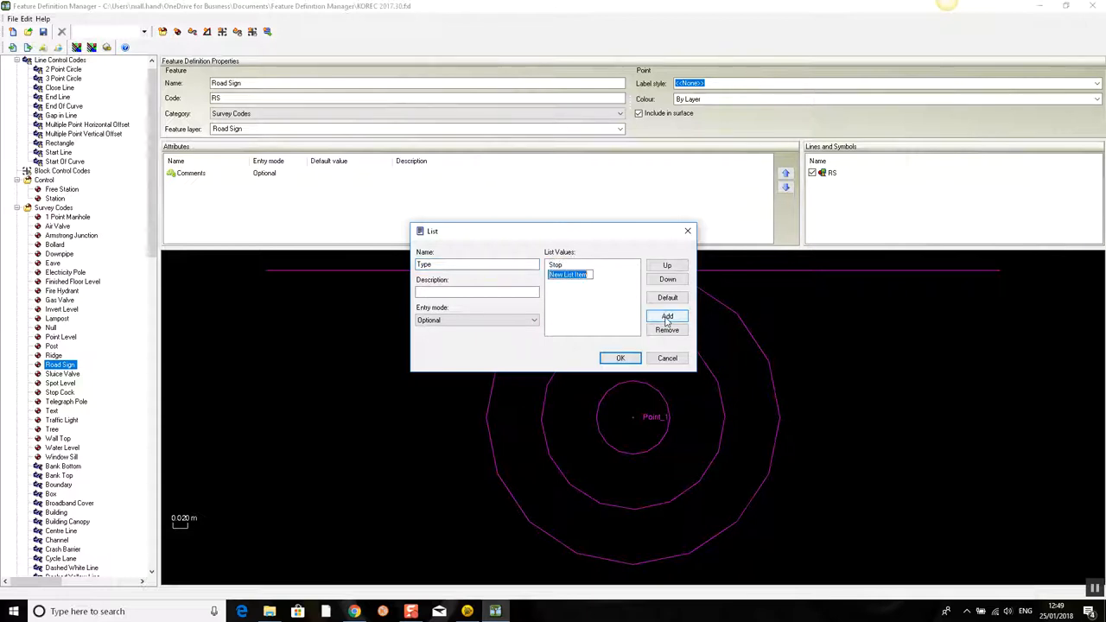
{"action": "type", "text": "Give Way"}
{"action": "left_click", "coordinate": [667, 317]}
{"action": "type", "text": "Sp"}
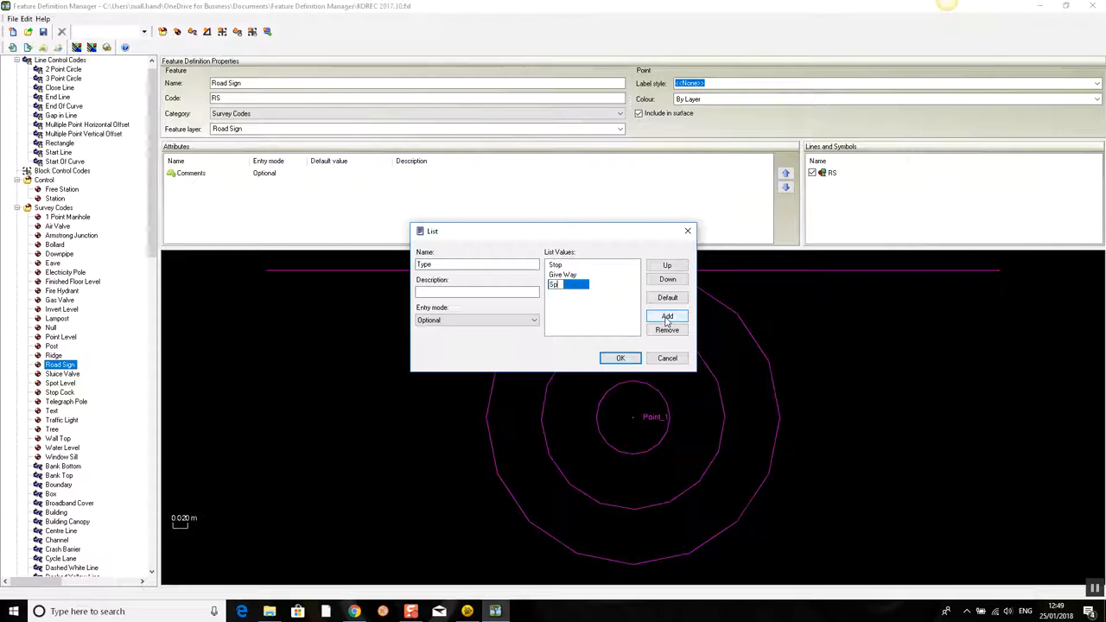
{"action": "type", "text": "eed Limit"}
{"action": "key", "text": "Return"}
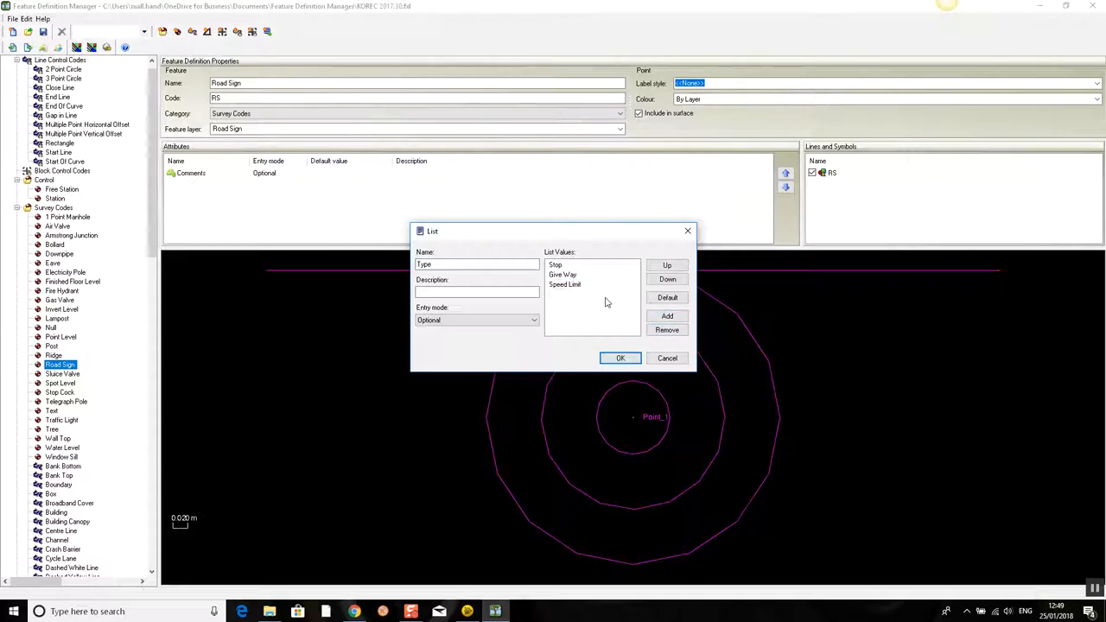
{"action": "left_click", "coordinate": [620, 358]}
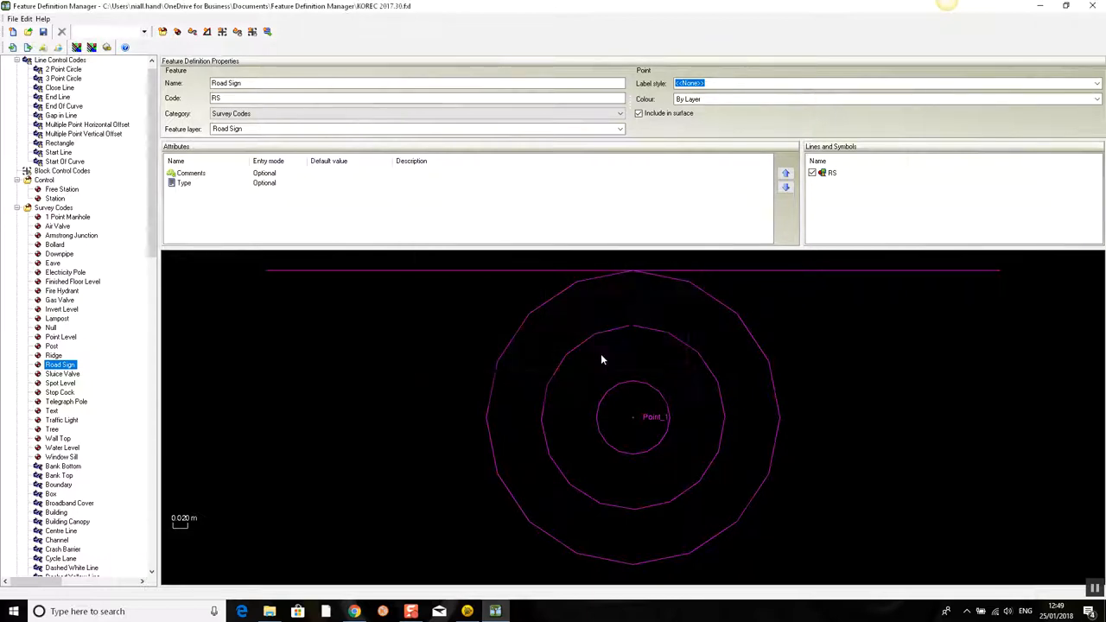
{"action": "left_click", "coordinate": [208, 176]}
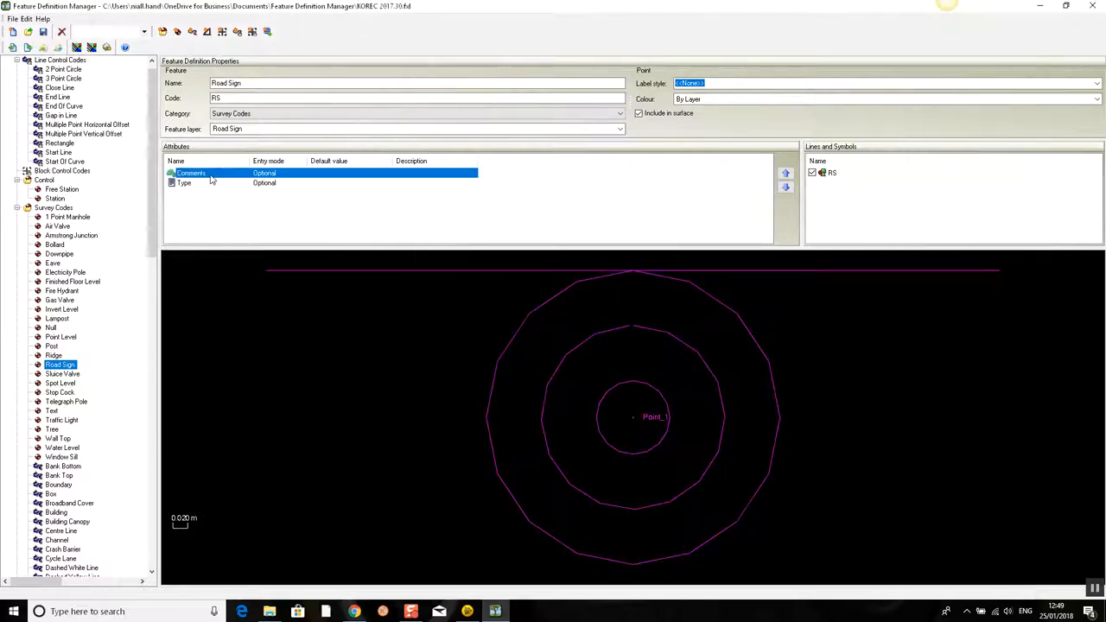
{"action": "left_click", "coordinate": [204, 185]}
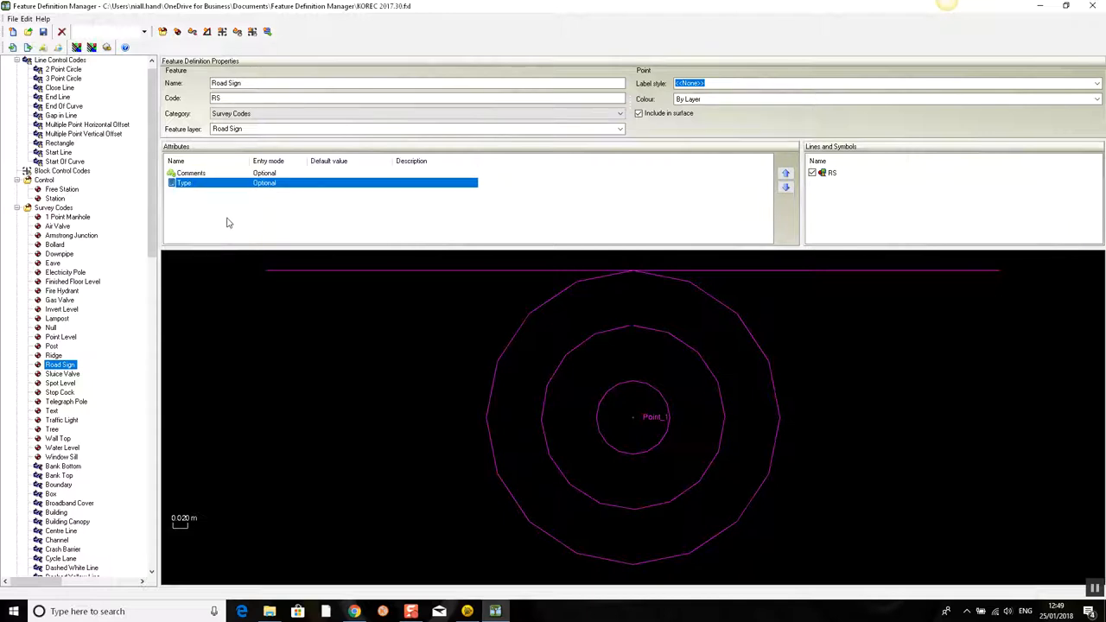
{"action": "left_click", "coordinate": [227, 223]}
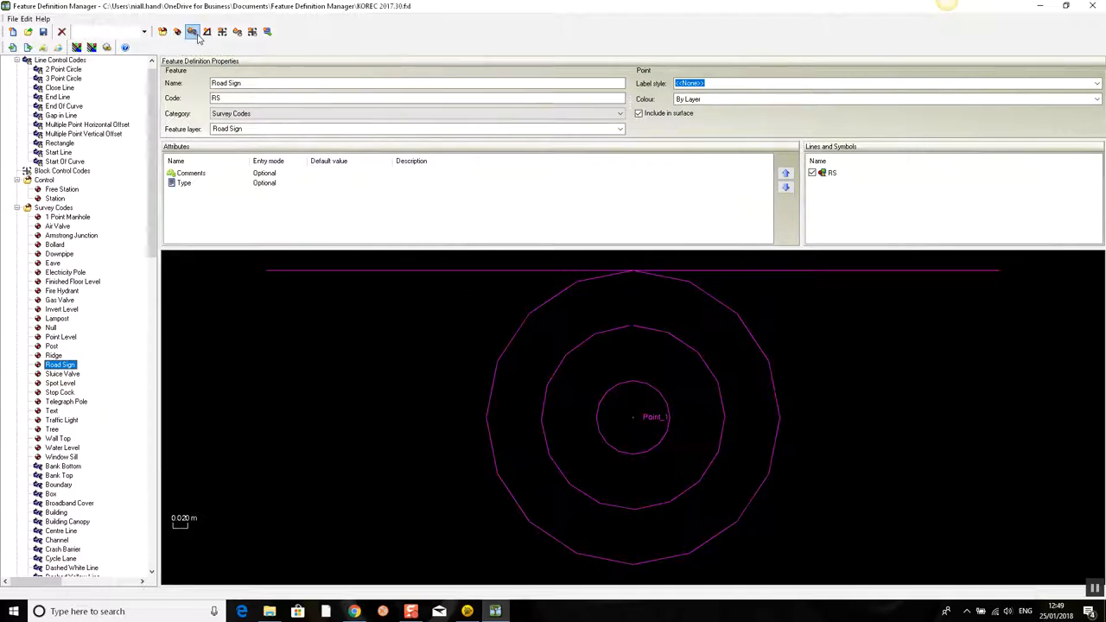
- Start a new line feature definition in the Survey Codes category, named Waterway with the code WW
{"action": "left_click", "coordinate": [192, 33]}
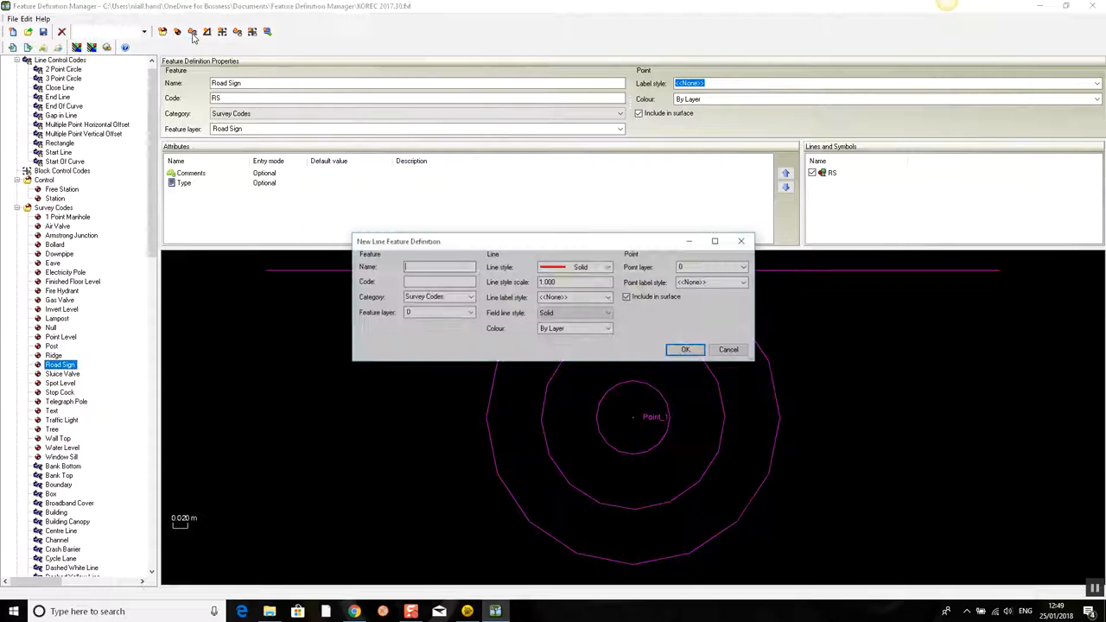
{"action": "left_click_drag", "start_coordinate": [511, 242], "coordinate": [543, 202]}
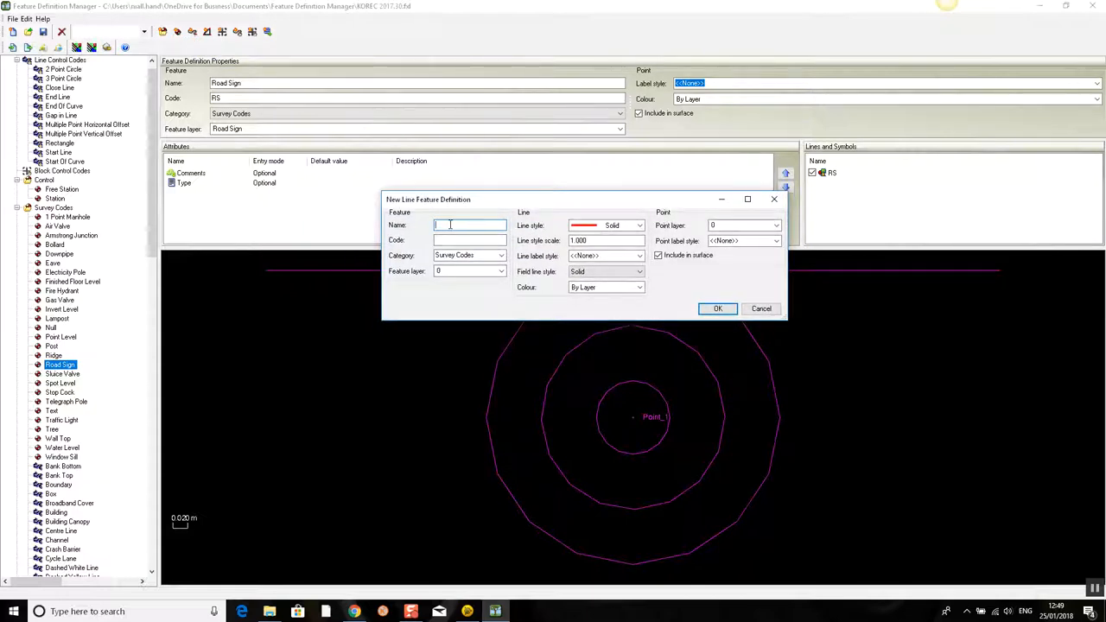
{"action": "type", "text": "terway"}
{"action": "key", "text": "Tab"}
{"action": "type", "text": "W"}
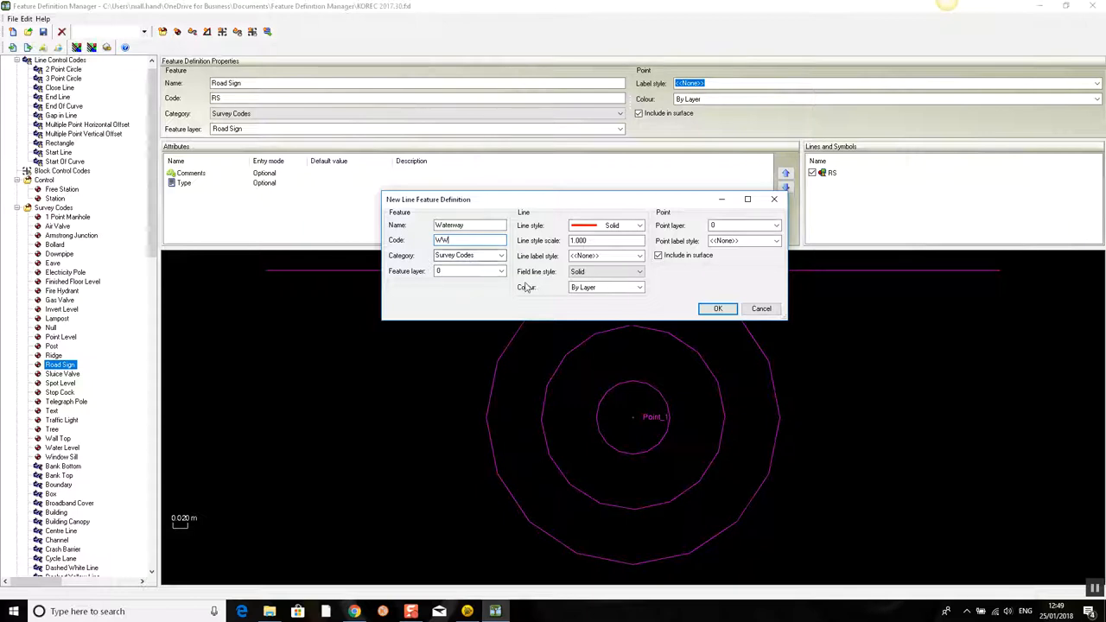
- Create a layer named Waterway with the colour 115, 211, 240 as the new line's feature layer
{"action": "left_click", "coordinate": [501, 272]}
{"action": "left_click_drag", "start_coordinate": [502, 294], "coordinate": [503, 402]}
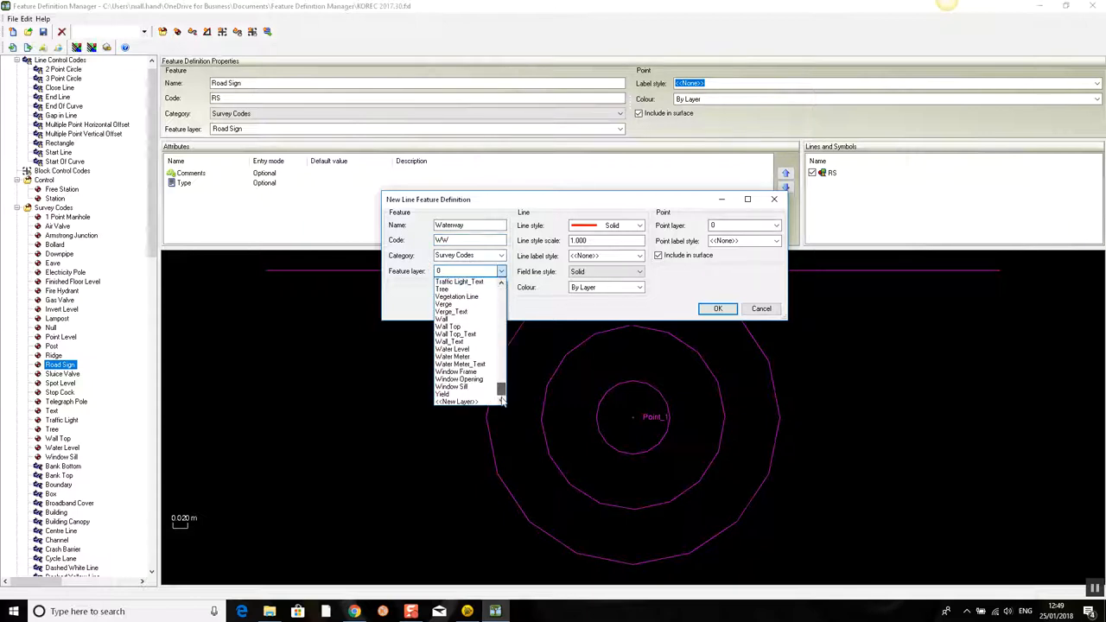
{"action": "left_click", "coordinate": [471, 402]}
{"action": "type", "text": "Waterway"}
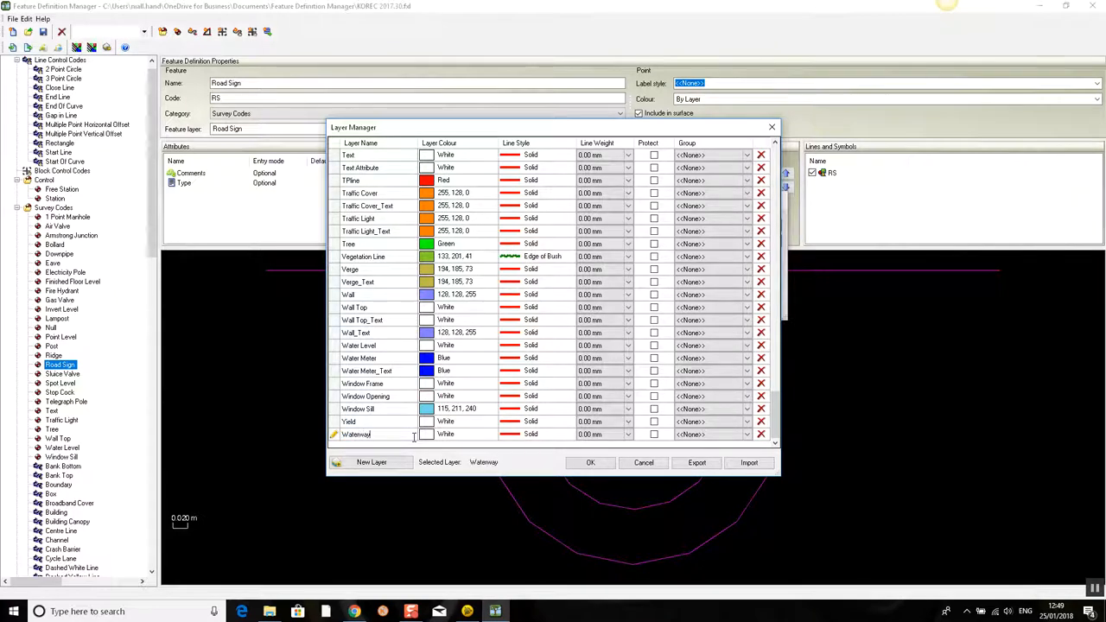
{"action": "left_click", "coordinate": [496, 435]}
{"action": "scroll", "coordinate": [492, 485], "scroll_direction": "down", "scroll_amount": 3}
{"action": "left_click_drag", "start_coordinate": [491, 482], "coordinate": [492, 463]}
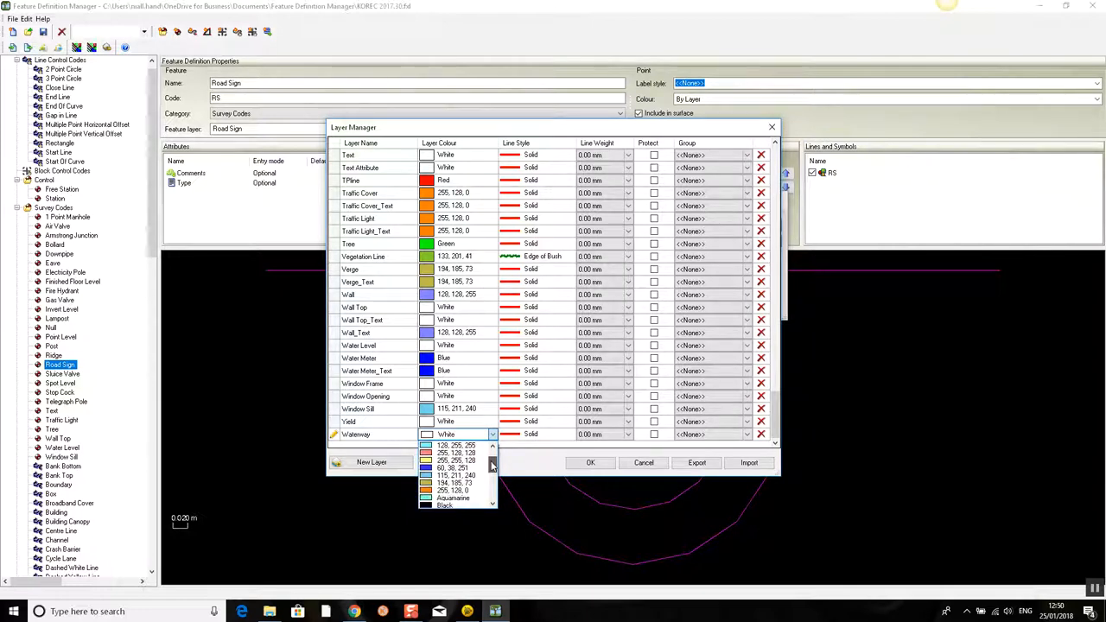
{"action": "left_click", "coordinate": [467, 477]}
{"action": "left_click", "coordinate": [588, 467]}
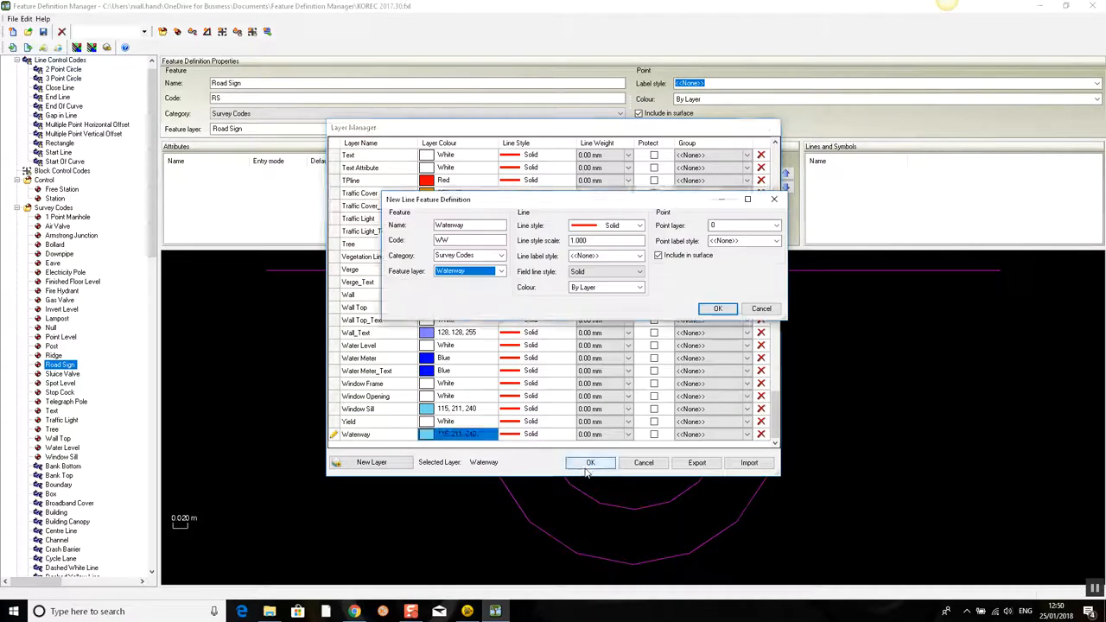
- Choose the Solid line style for the Waterway feature and accept the line feature definition
{"action": "left_click", "coordinate": [640, 225]}
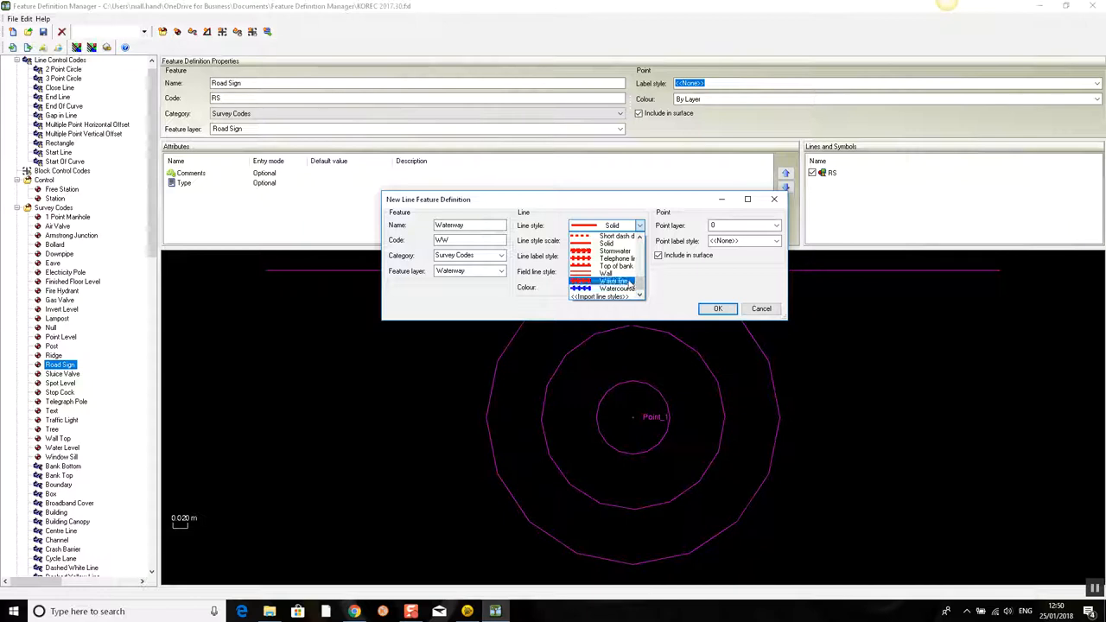
{"action": "left_click", "coordinate": [605, 244]}
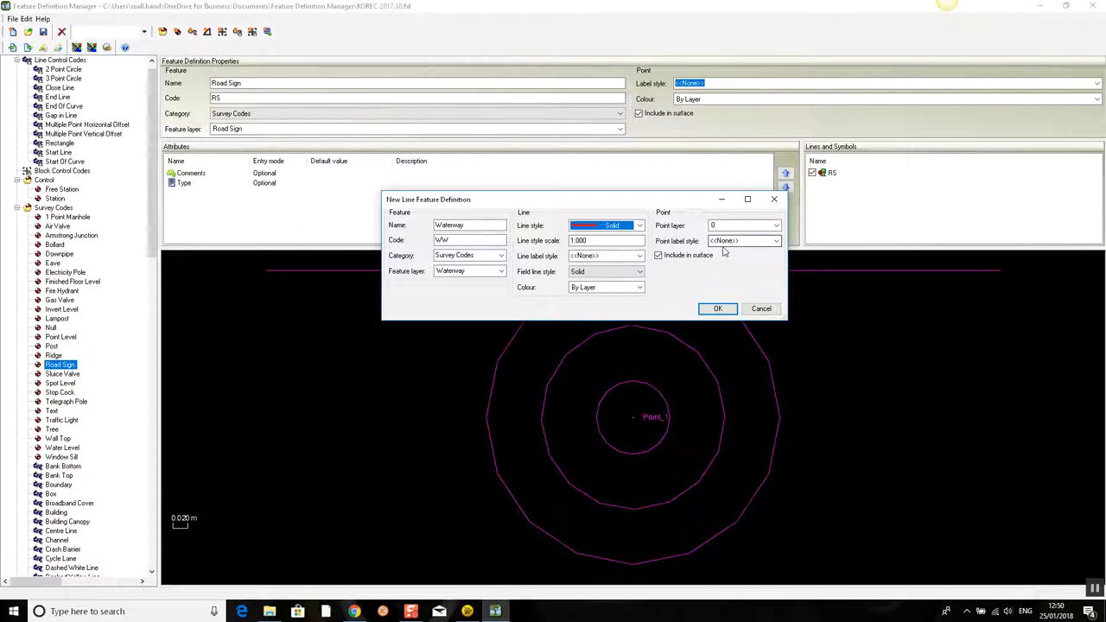
{"action": "left_click", "coordinate": [716, 309]}
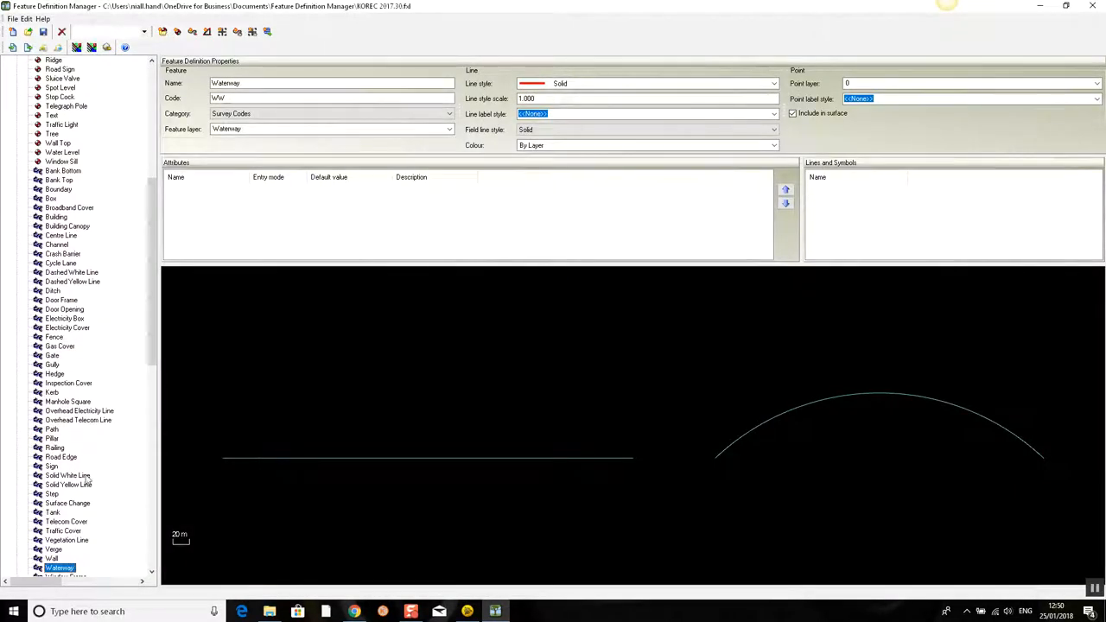
- Browse the feature list and review the definitions and previews of Station, 1 Point Manhole, Post, Road Sign and Waterway
{"action": "left_click_drag", "start_coordinate": [151, 306], "coordinate": [151, 385]}
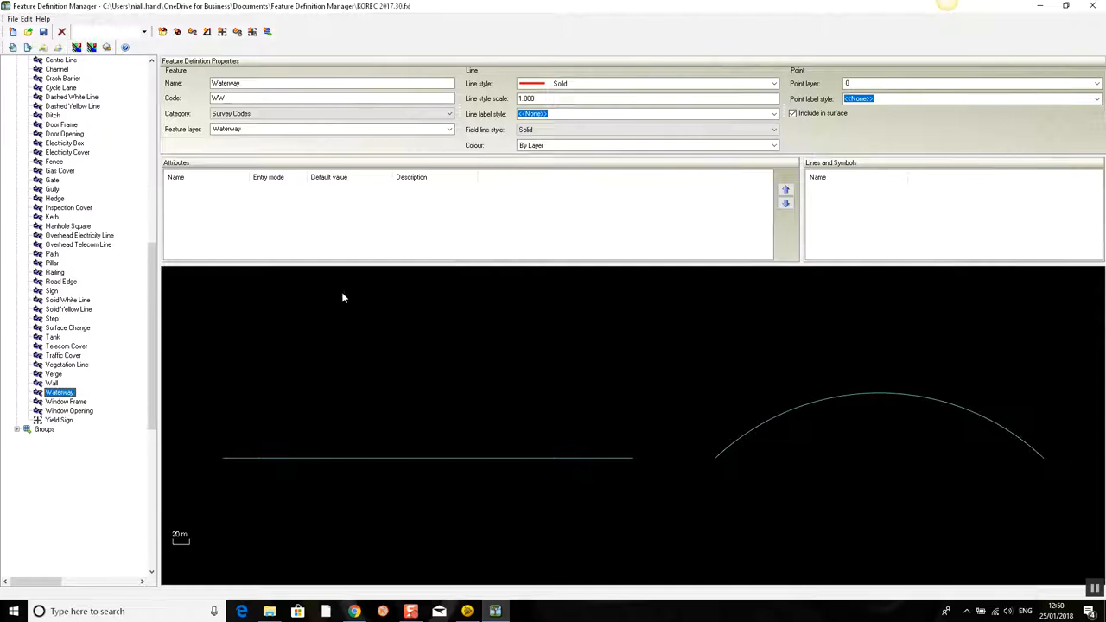
{"action": "left_click_drag", "start_coordinate": [152, 287], "coordinate": [169, 121]}
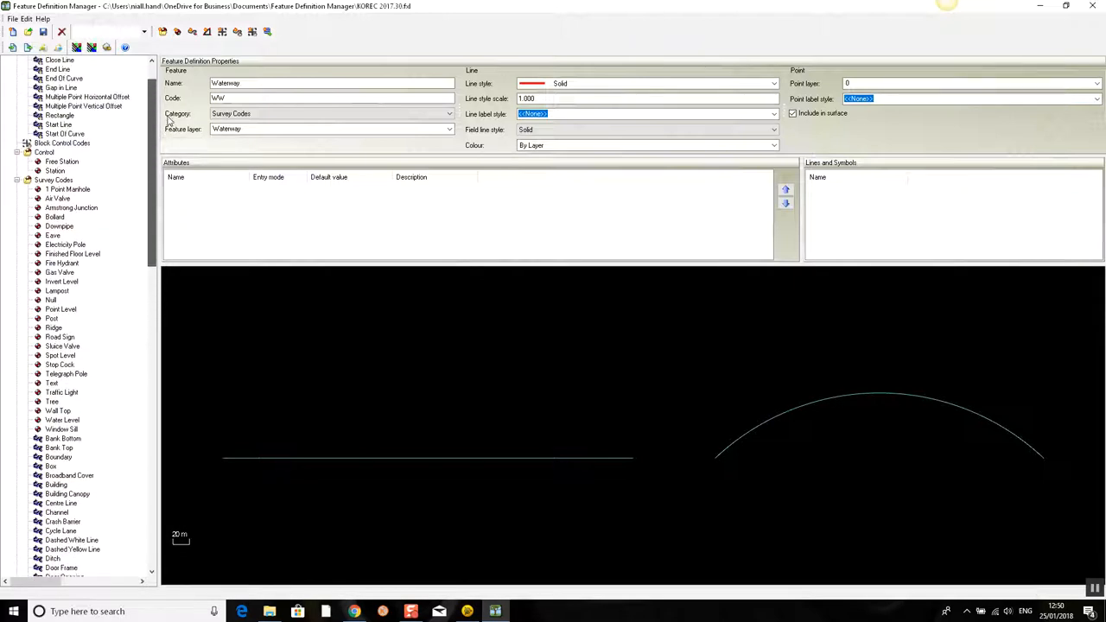
{"action": "left_click", "coordinate": [57, 172]}
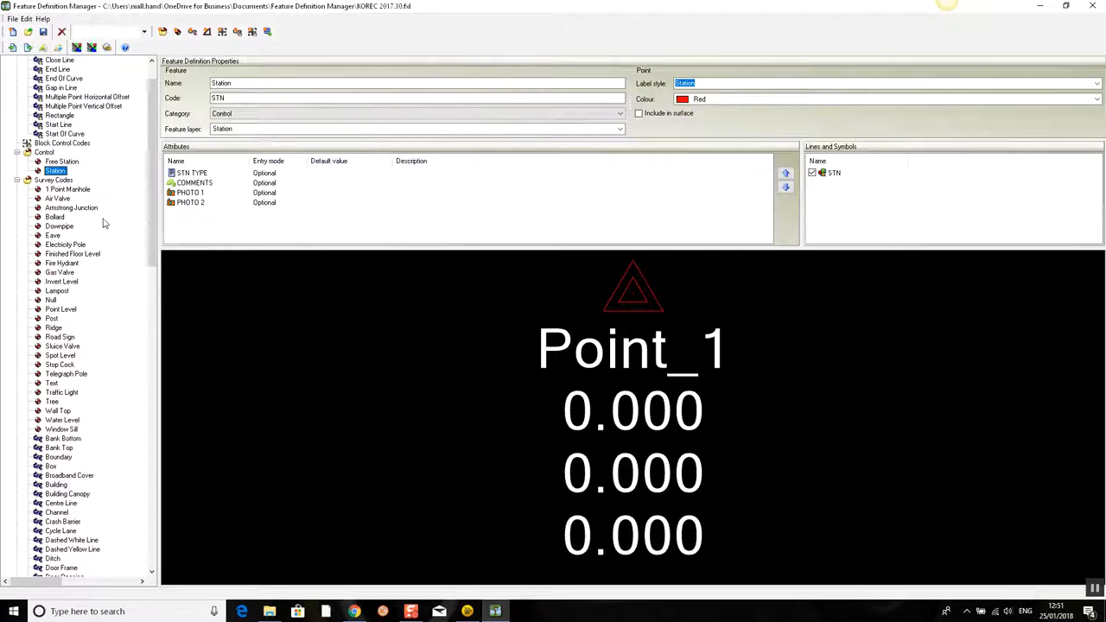
{"action": "left_click", "coordinate": [72, 191]}
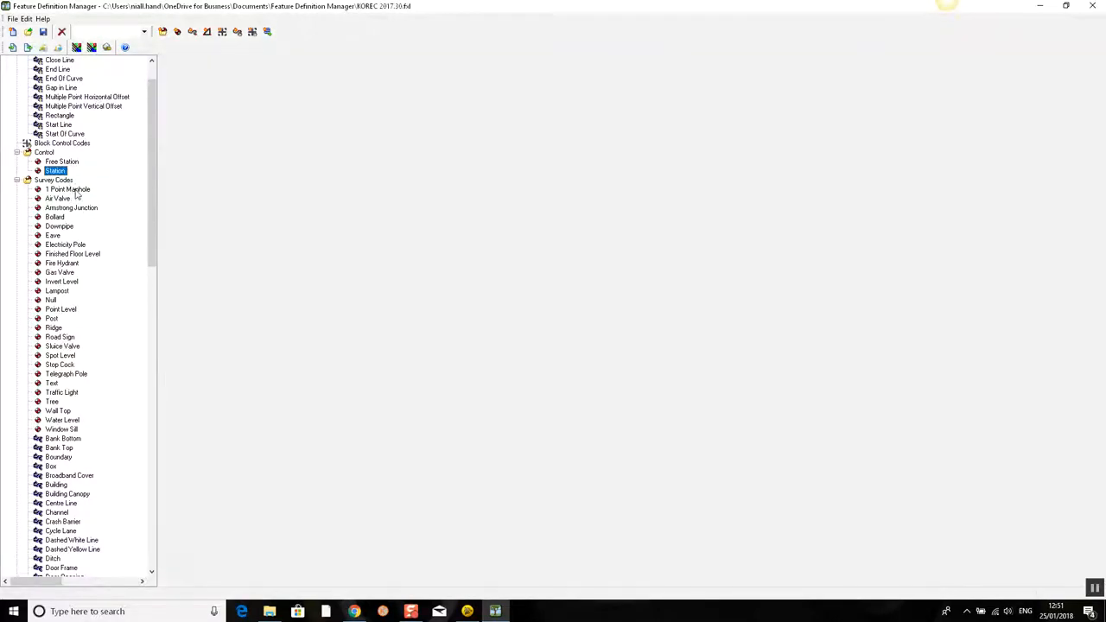
{"action": "scroll", "coordinate": [595, 449], "scroll_direction": "down", "scroll_amount": 2}
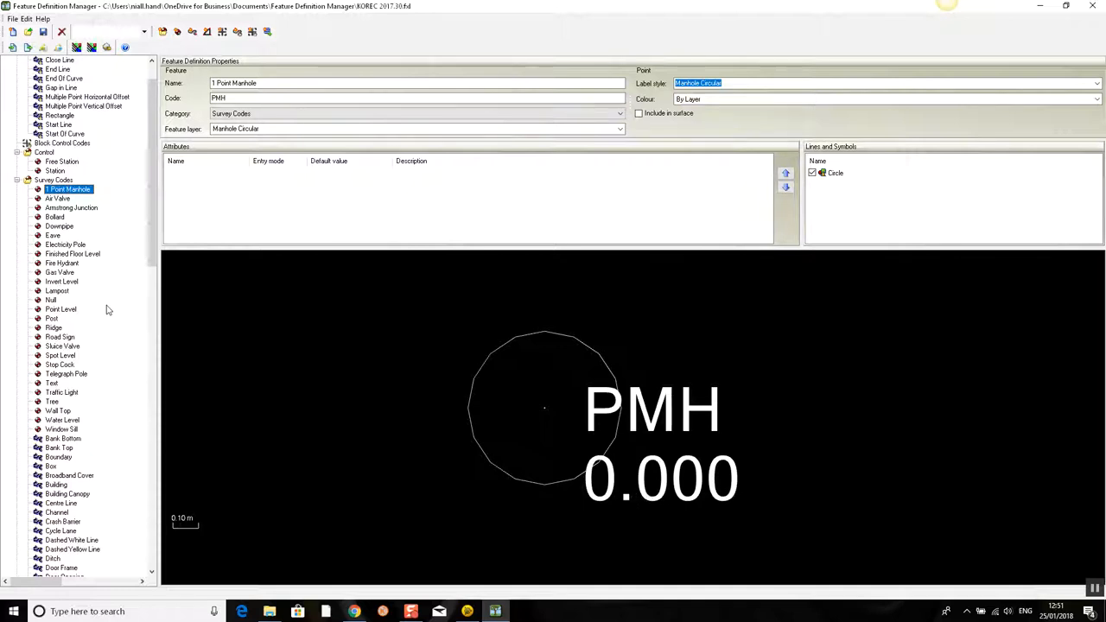
{"action": "left_click_drag", "start_coordinate": [151, 233], "coordinate": [150, 238]}
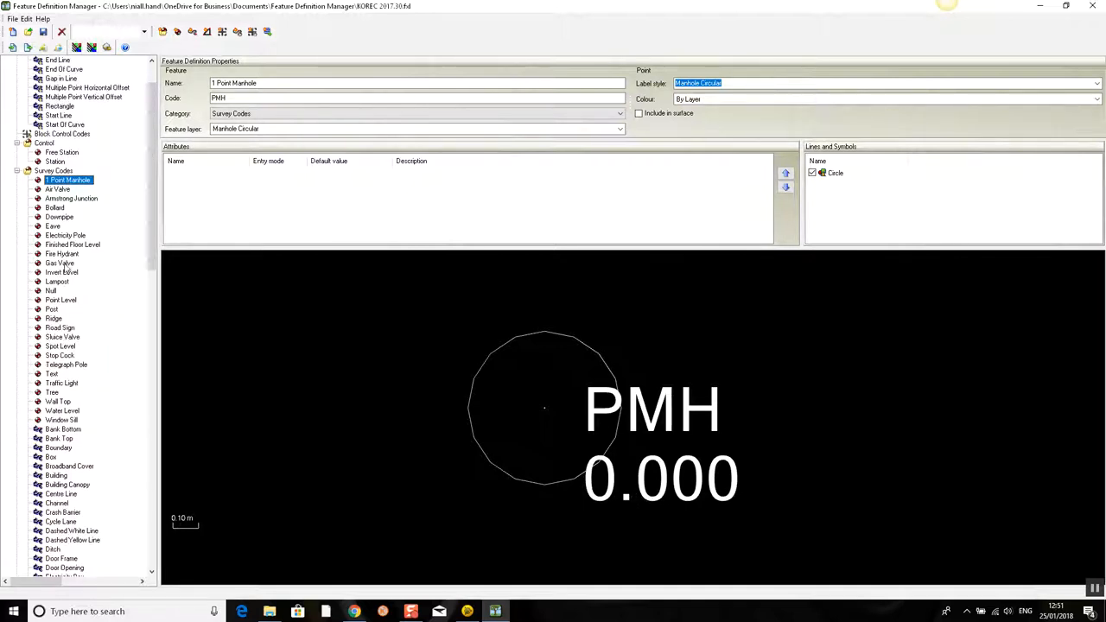
{"action": "left_click", "coordinate": [57, 309]}
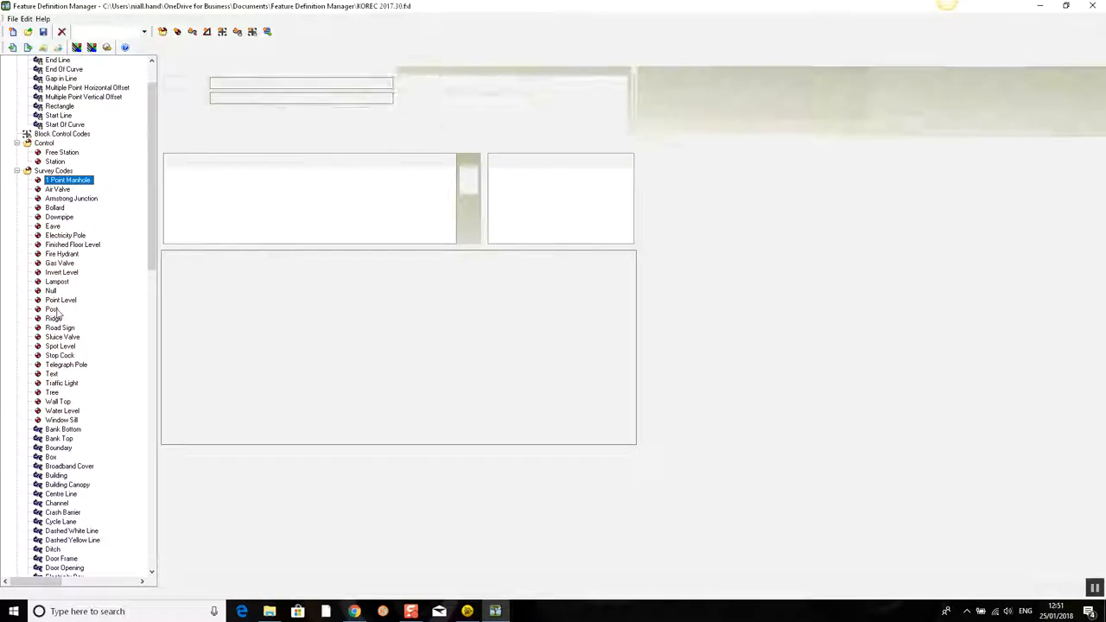
{"action": "scroll", "coordinate": [646, 412], "scroll_direction": "down", "scroll_amount": 3}
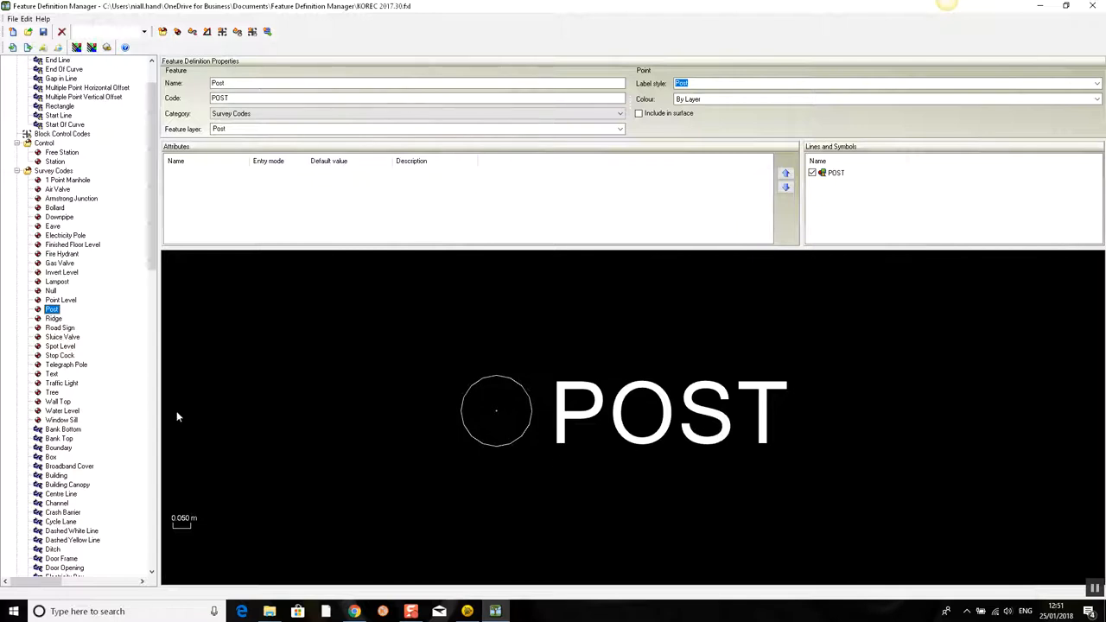
{"action": "left_click", "coordinate": [68, 329]}
{"action": "scroll", "coordinate": [96, 432], "scroll_direction": "down", "scroll_amount": 13}
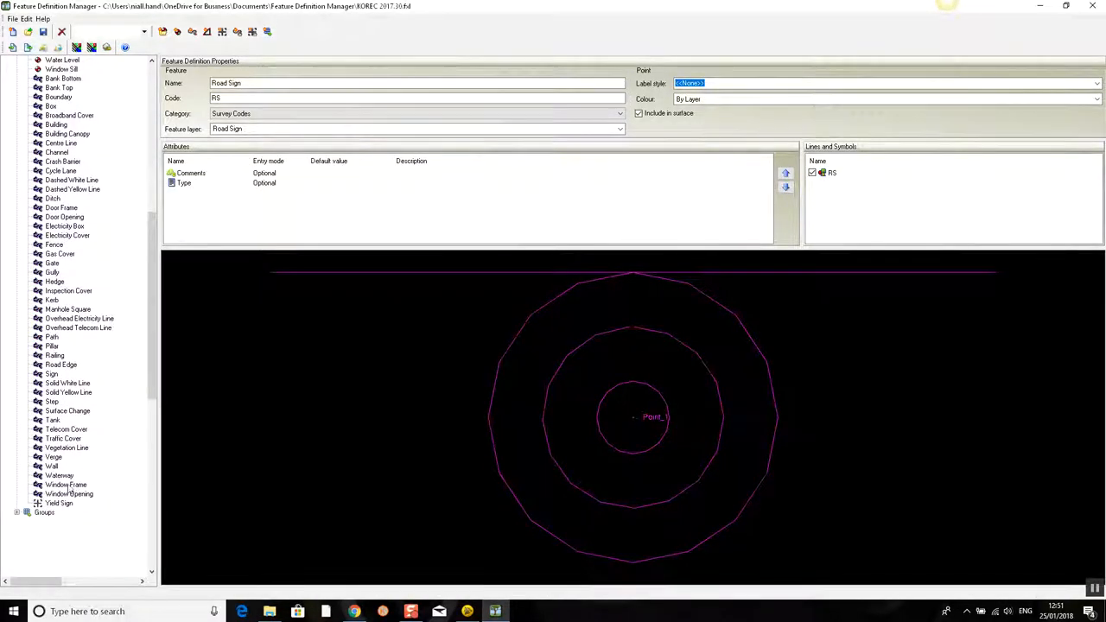
{"action": "left_click", "coordinate": [61, 477]}
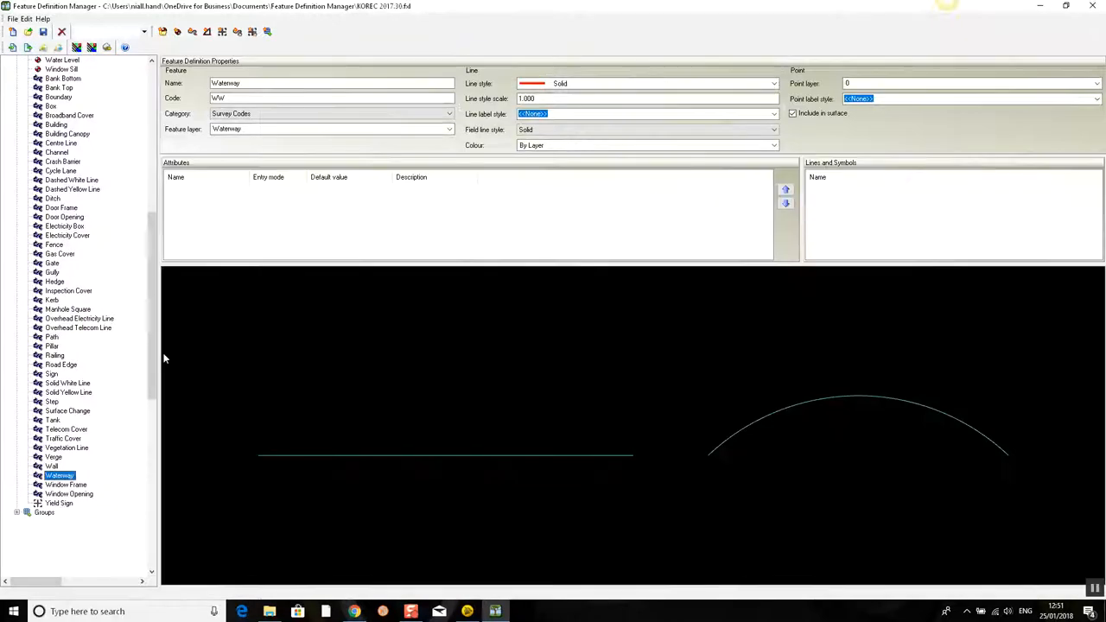
- Switch to Trimble Business Center and start a new project from the Blank Template, discarding the current project's changes
{"action": "left_click_drag", "start_coordinate": [148, 366], "coordinate": [164, 222]}
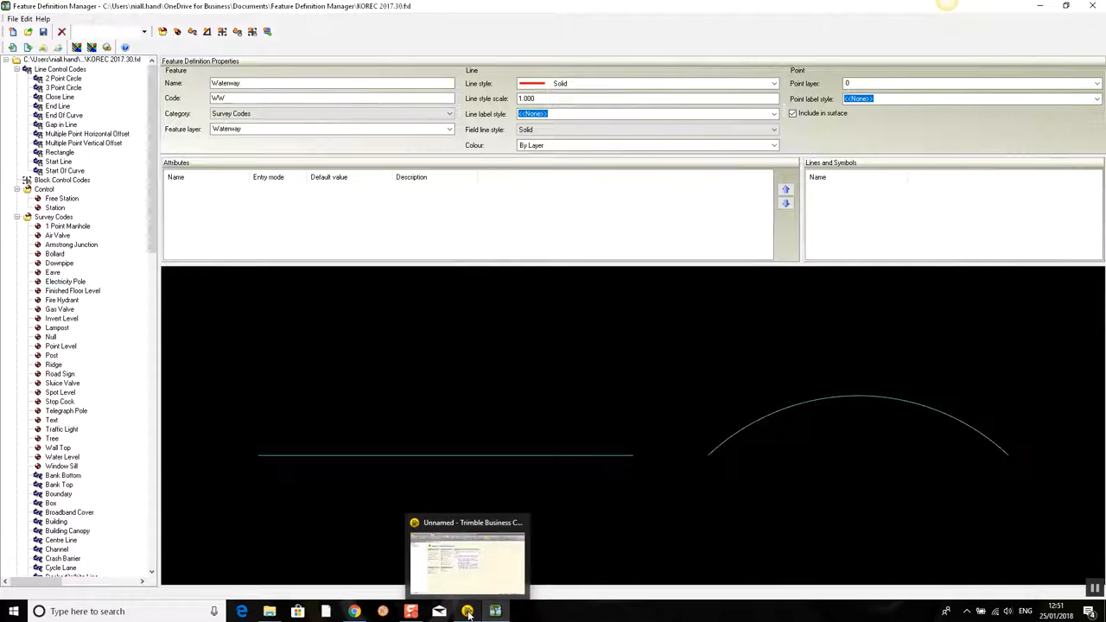
{"action": "left_click", "coordinate": [467, 613]}
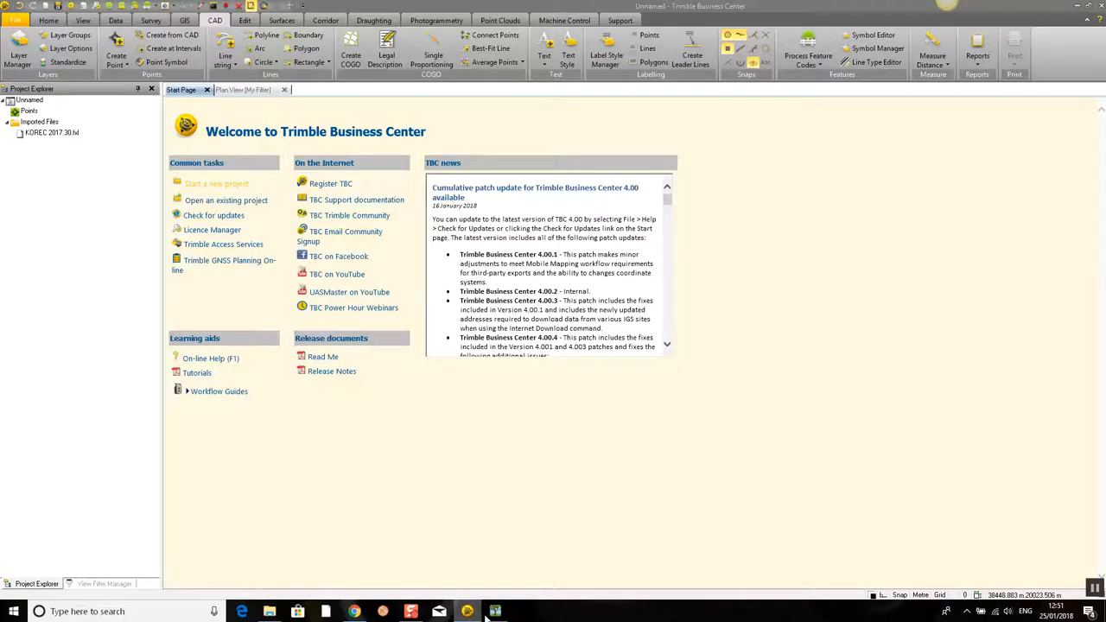
{"action": "left_click", "coordinate": [491, 613]}
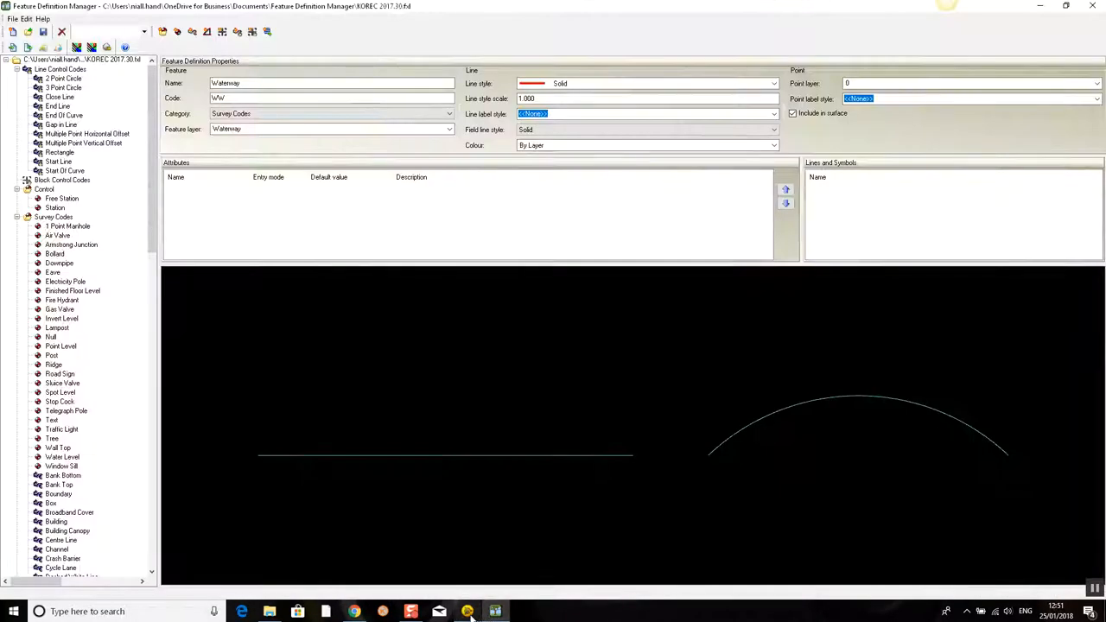
{"action": "left_click", "coordinate": [469, 614]}
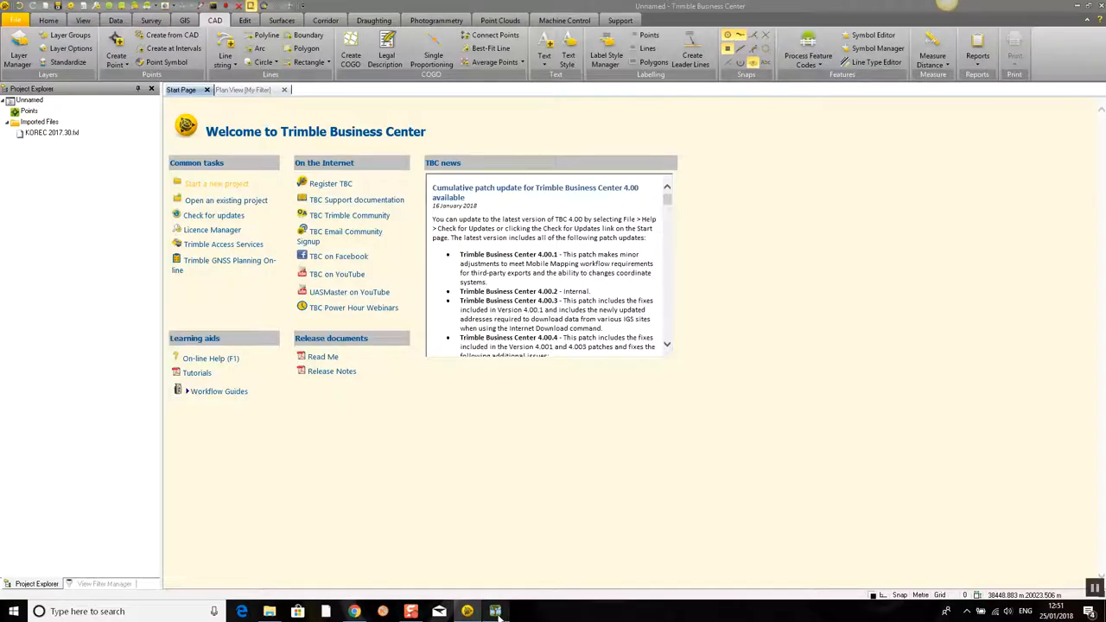
{"action": "left_click", "coordinate": [223, 188]}
{"action": "left_click", "coordinate": [497, 197]}
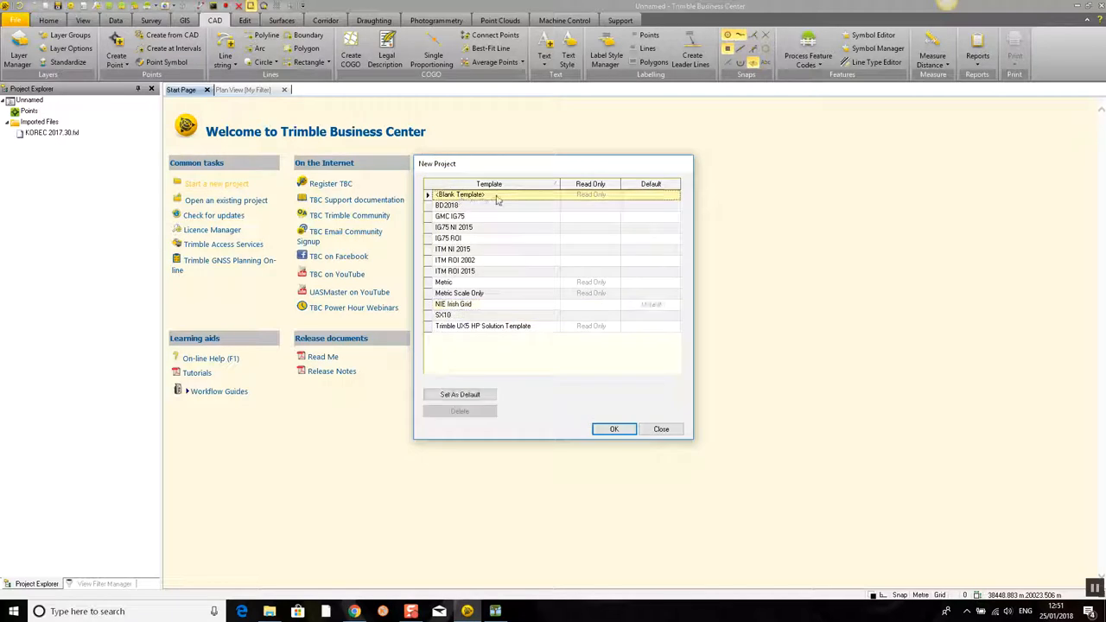
{"action": "left_click", "coordinate": [615, 430]}
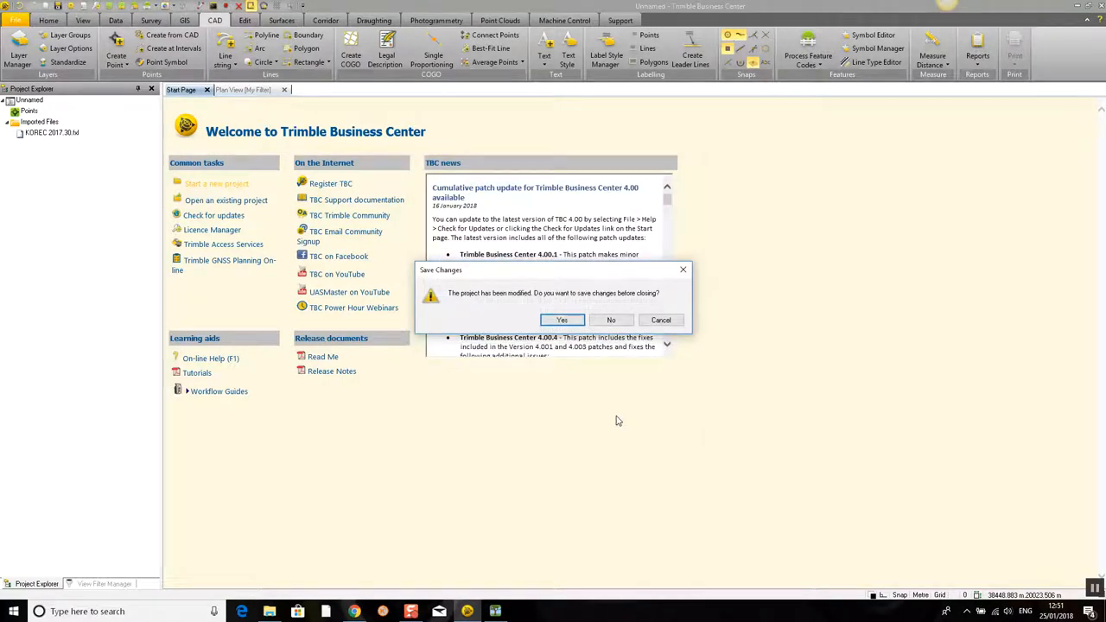
{"action": "left_click", "coordinate": [611, 320]}
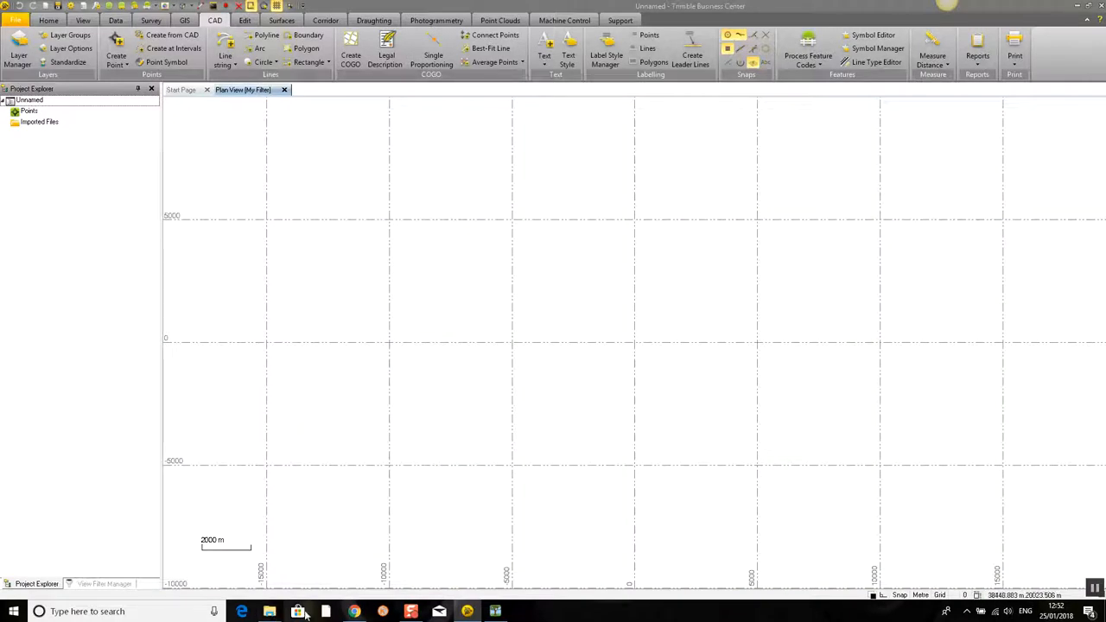
- Import the KOREC 2017.30.fxl file from the Feature Definition Manager folder into the new project and select it under Imported Files
{"action": "left_click", "coordinate": [270, 611]}
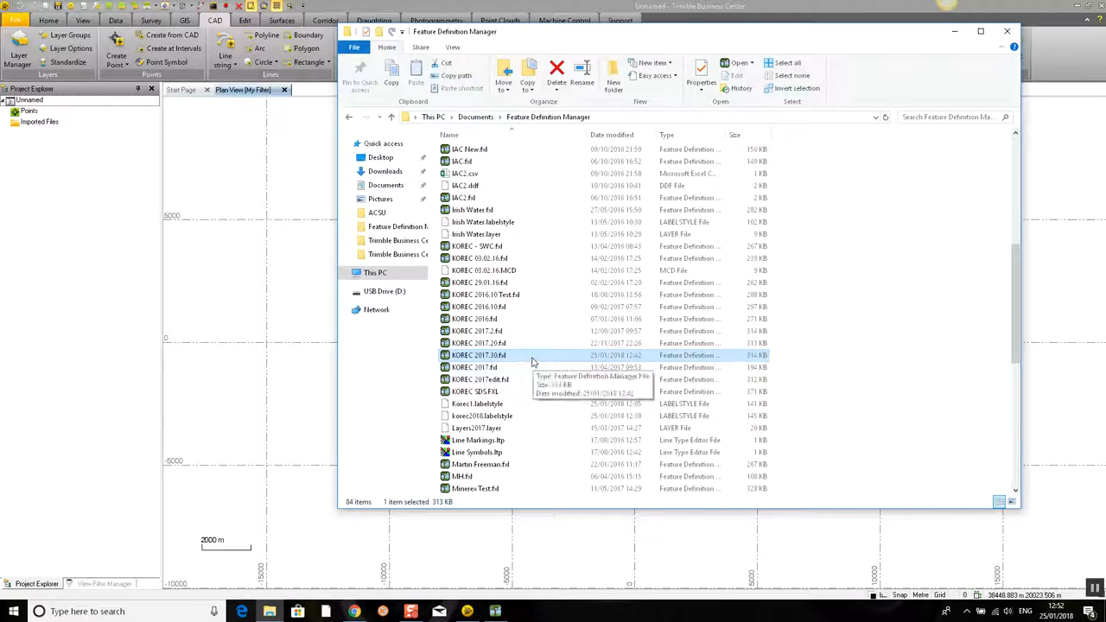
{"action": "left_click", "coordinate": [956, 35]}
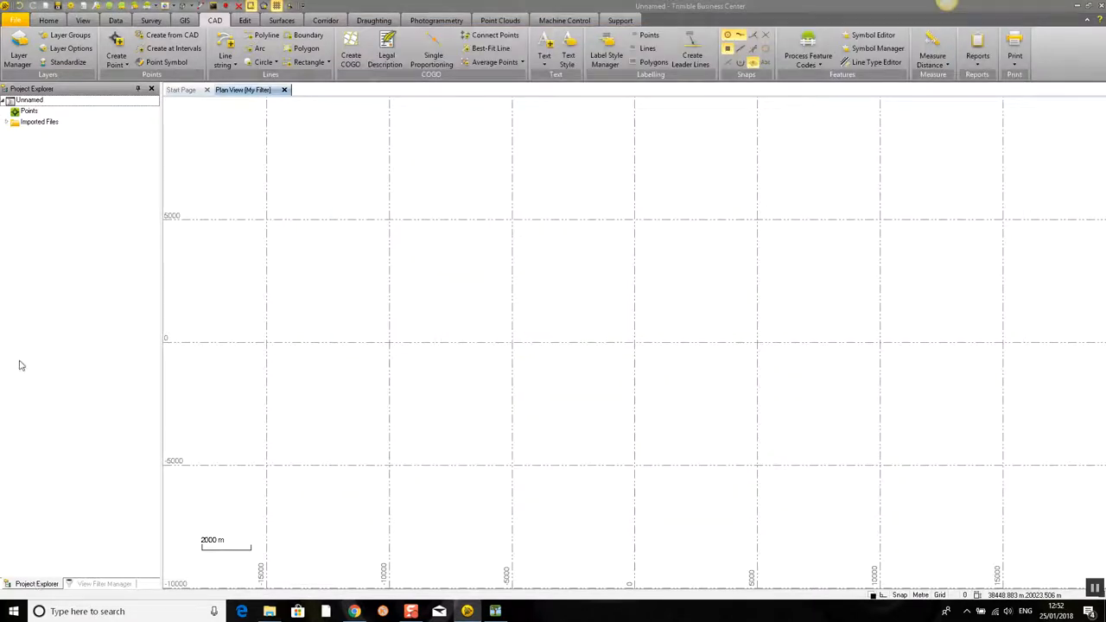
{"action": "left_click", "coordinate": [7, 122]}
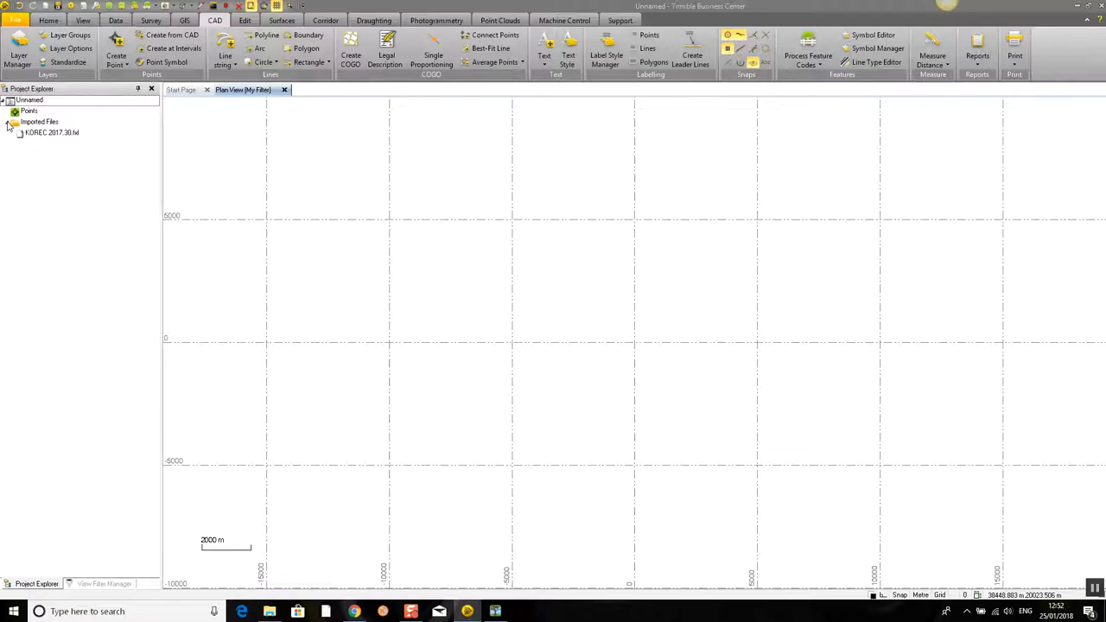
{"action": "left_click", "coordinate": [54, 135]}
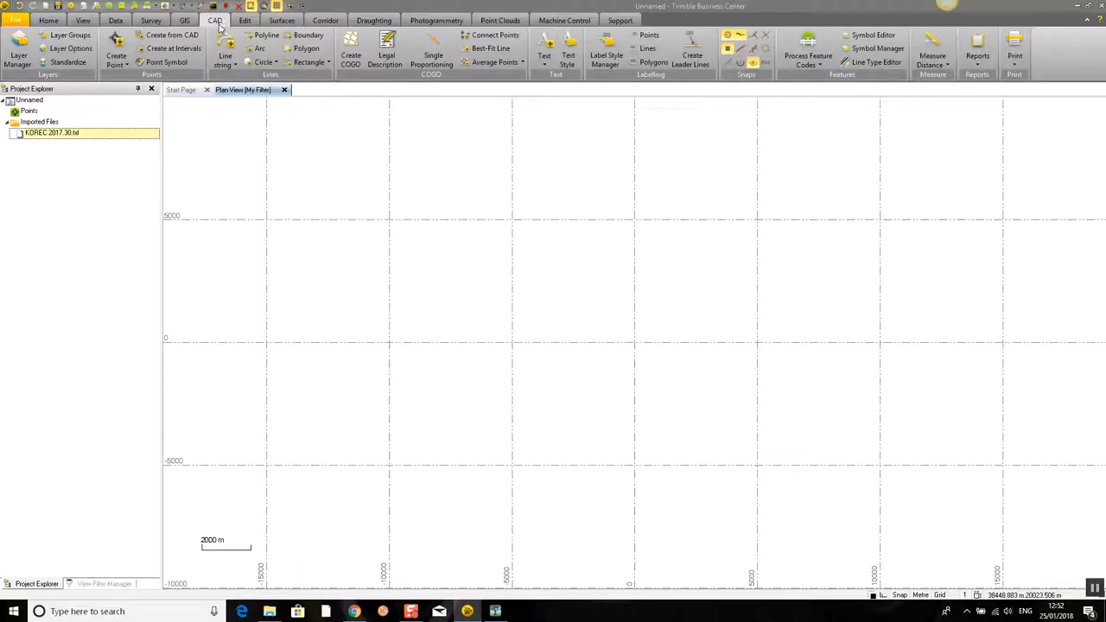
- Open the Label Style Manager and review the point label styles from Air Valve to Bank Top
{"action": "left_click", "coordinate": [617, 64]}
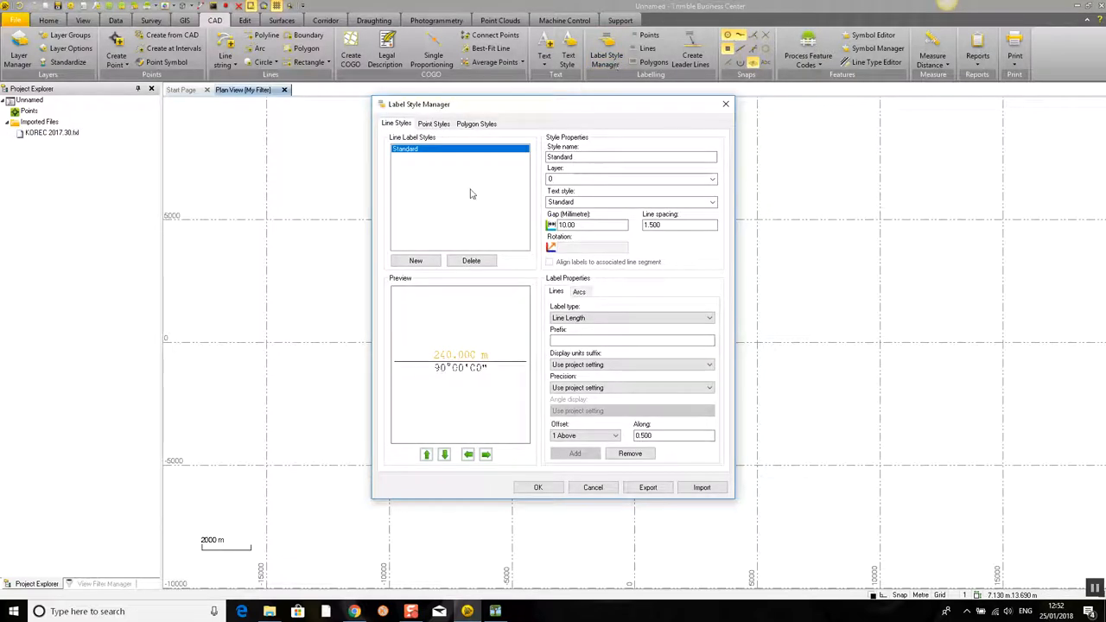
{"action": "left_click", "coordinate": [435, 125]}
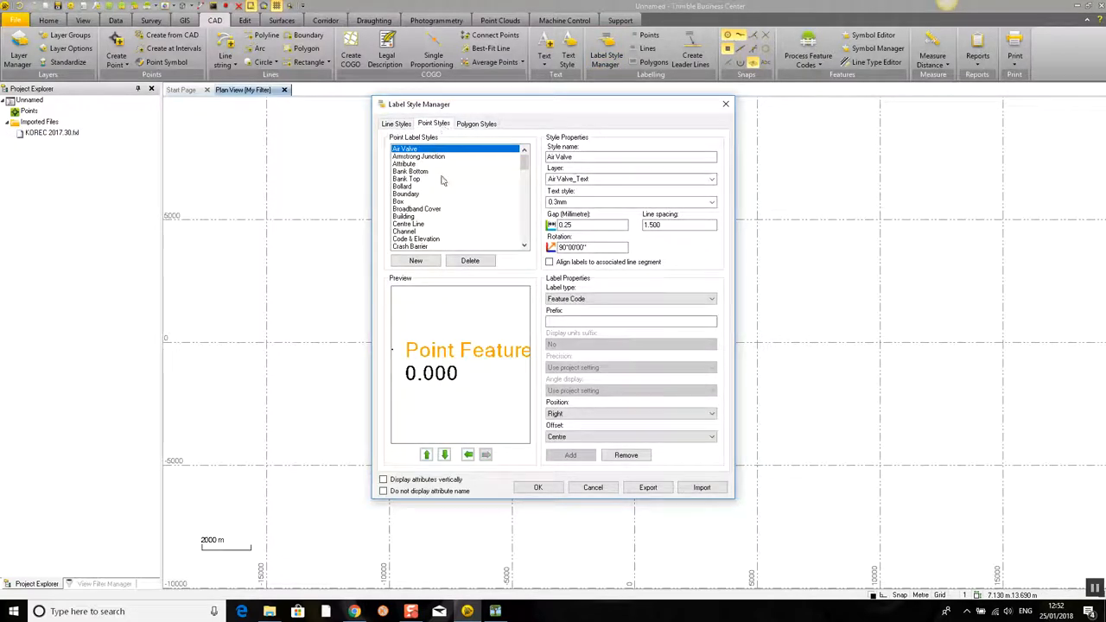
{"action": "left_click", "coordinate": [427, 158]}
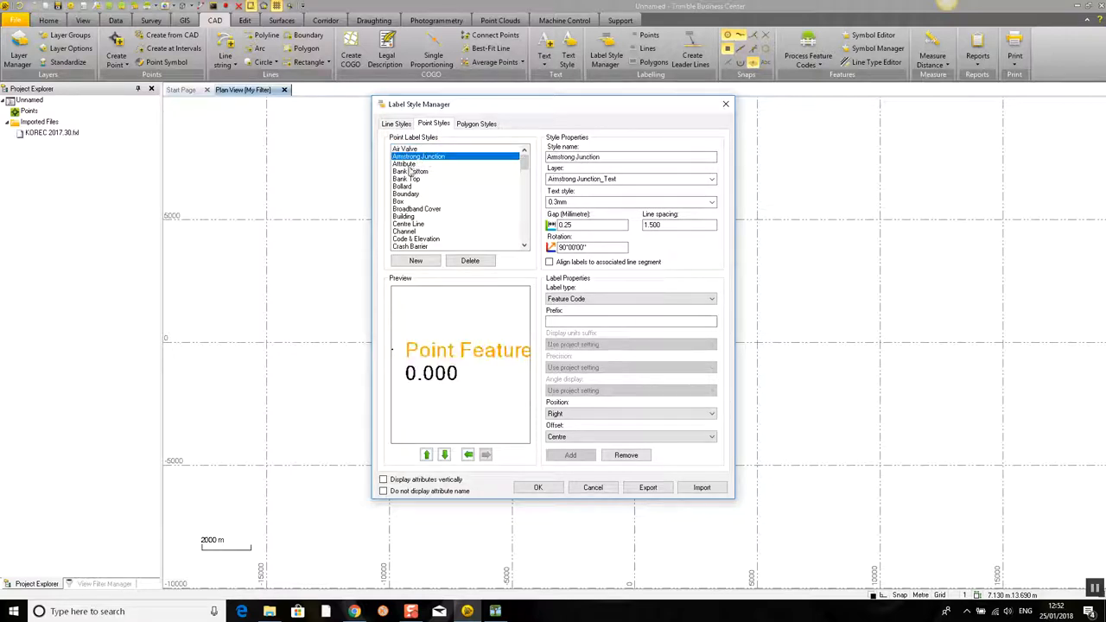
{"action": "left_click", "coordinate": [411, 164]}
{"action": "left_click", "coordinate": [412, 171]}
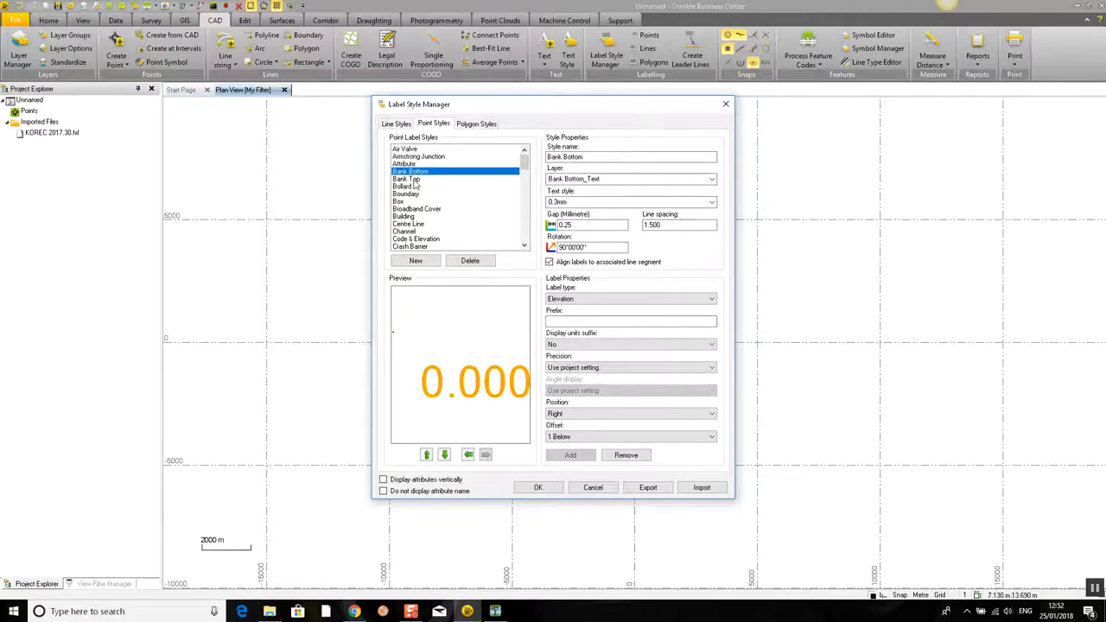
{"action": "left_click", "coordinate": [415, 179]}
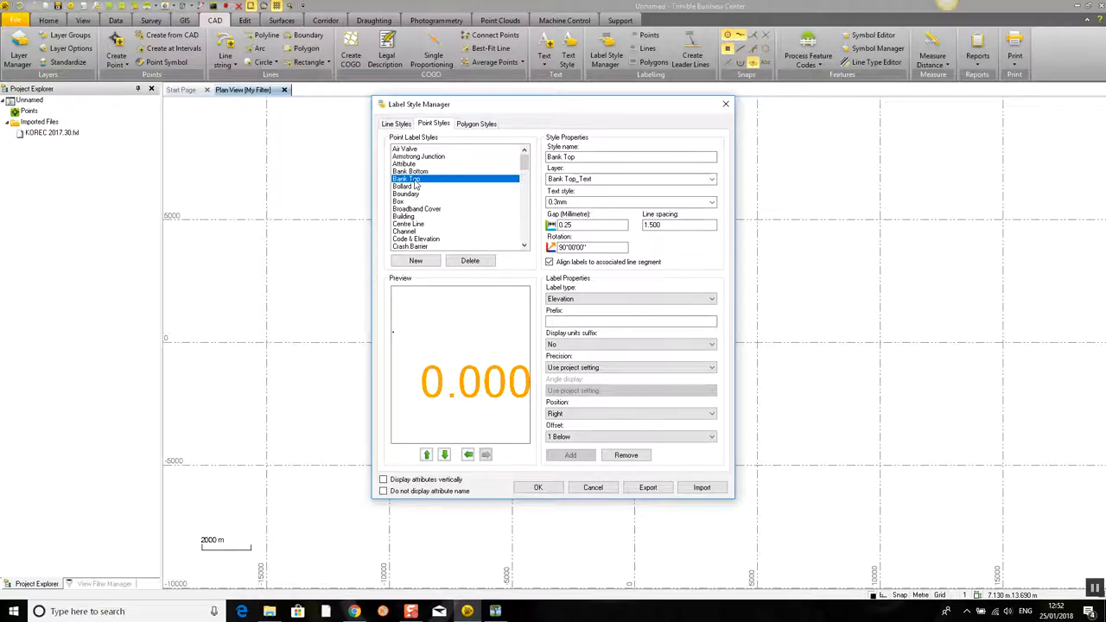
- Create a point label style named Road Sign and assign it a new Magenta layer named Road Sign _Text
{"action": "left_click", "coordinate": [417, 261]}
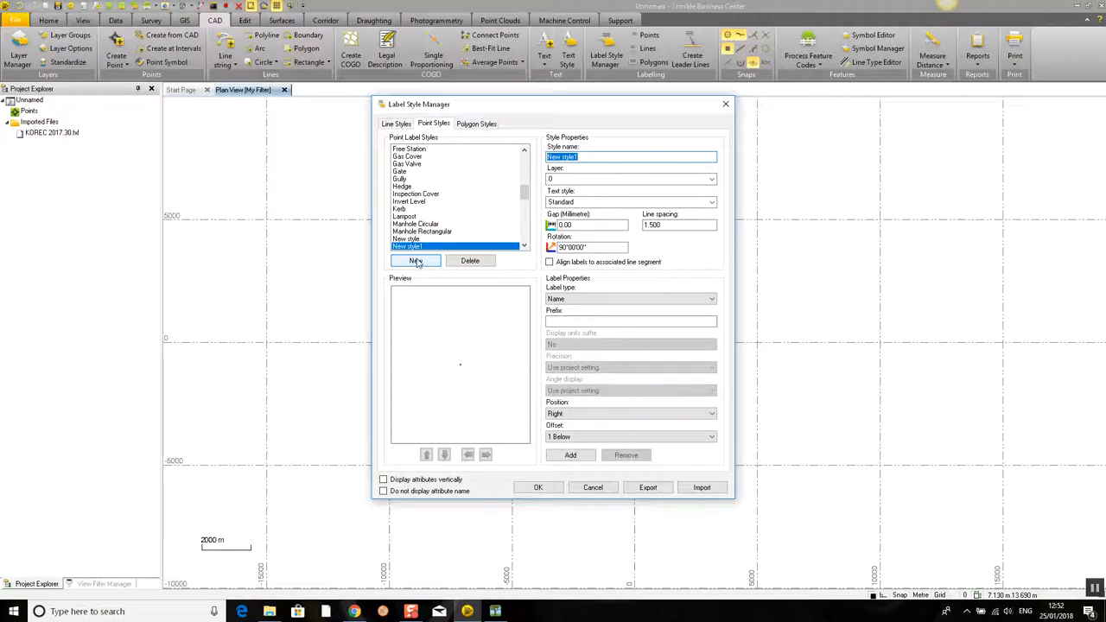
{"action": "type", "text": "Road Sign"}
{"action": "left_click", "coordinate": [712, 181]}
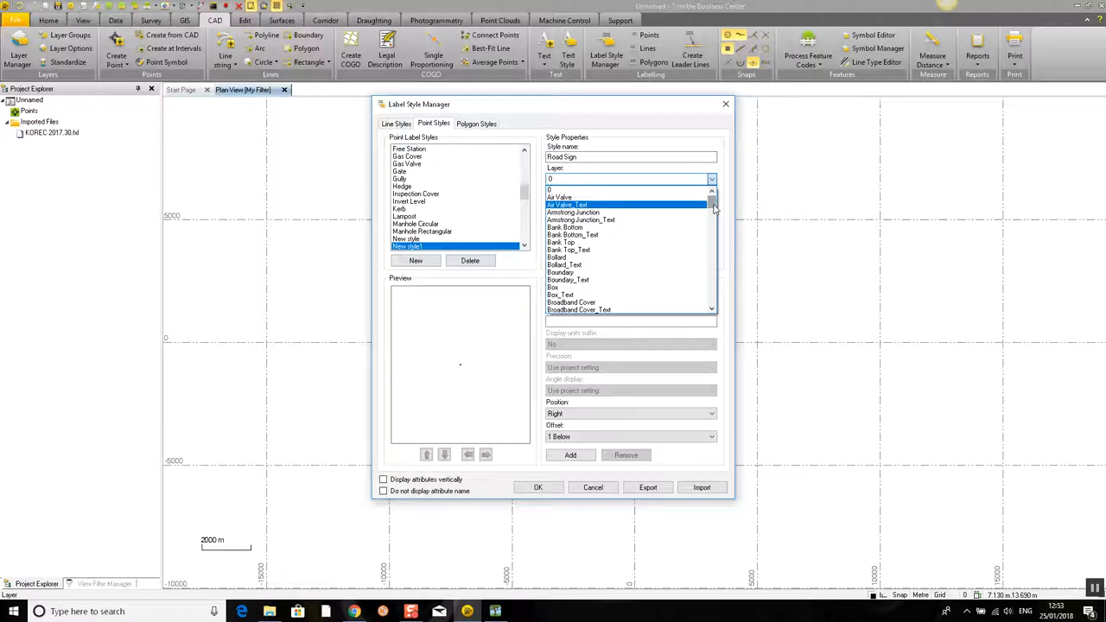
{"action": "left_click_drag", "start_coordinate": [714, 207], "coordinate": [716, 308]}
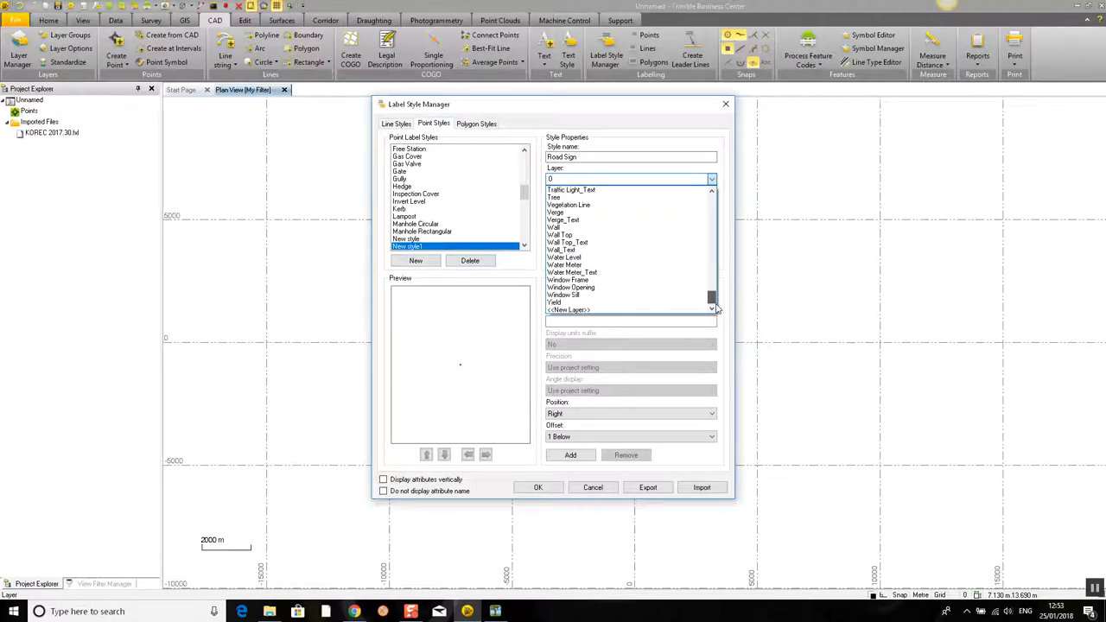
{"action": "left_click", "coordinate": [571, 310]}
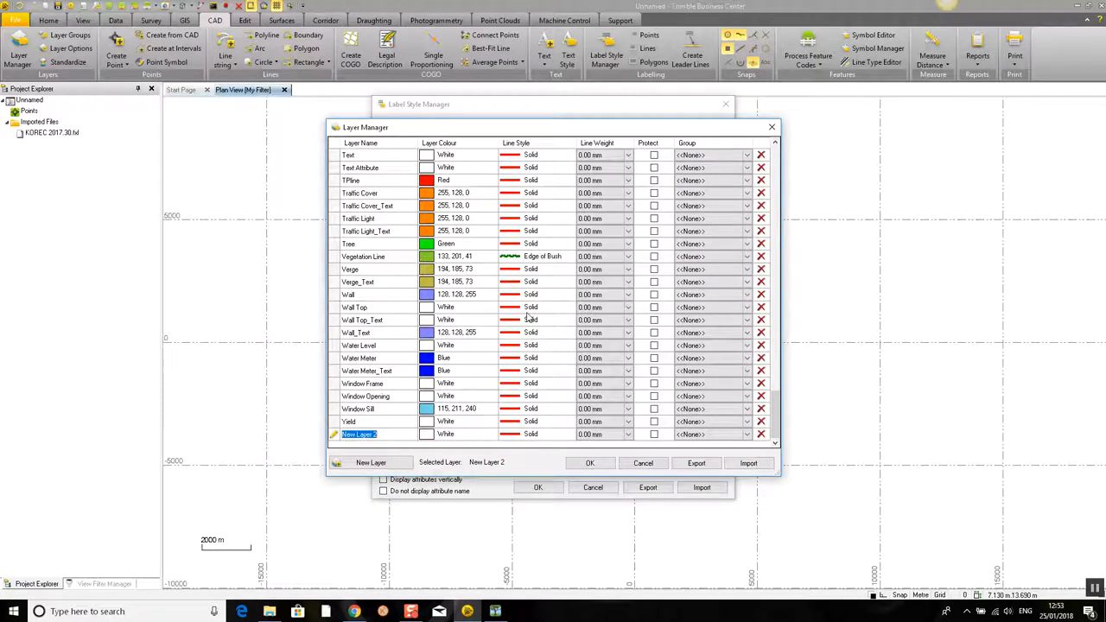
{"action": "type", "text": "Road Sign _Tex"}
{"action": "left_click", "coordinate": [490, 437]}
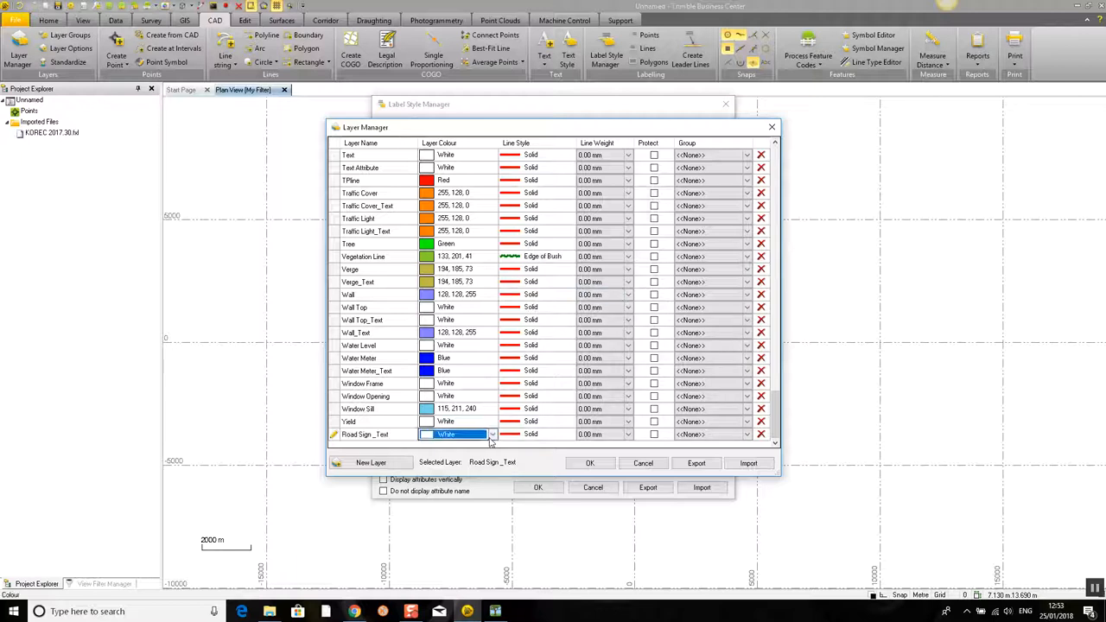
{"action": "left_click", "coordinate": [491, 437]}
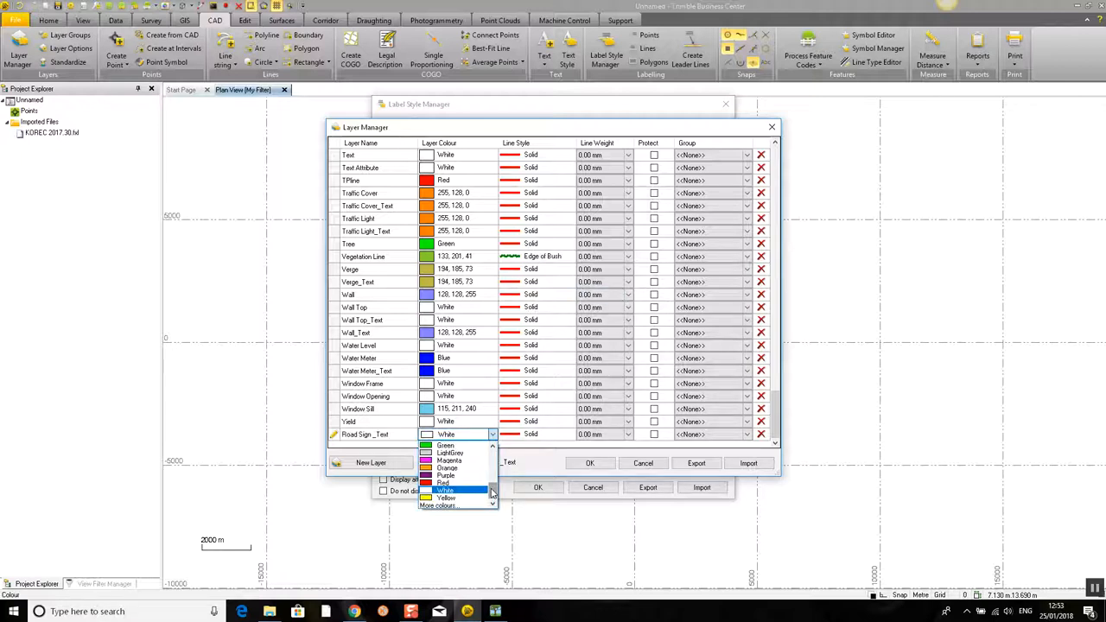
{"action": "left_click", "coordinate": [446, 461]}
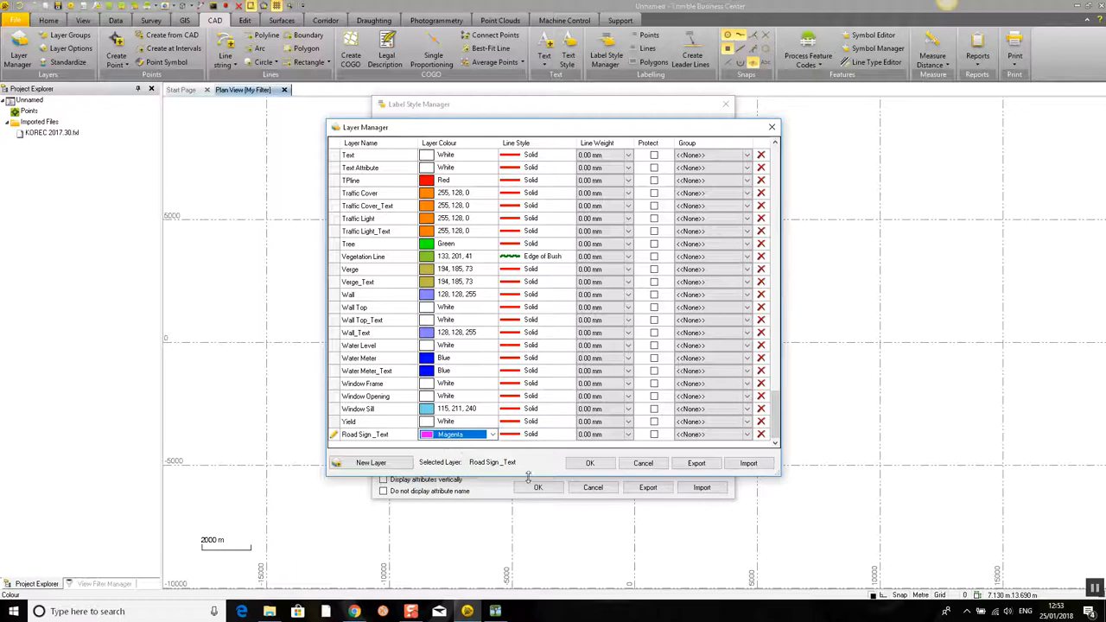
{"action": "left_click", "coordinate": [589, 464]}
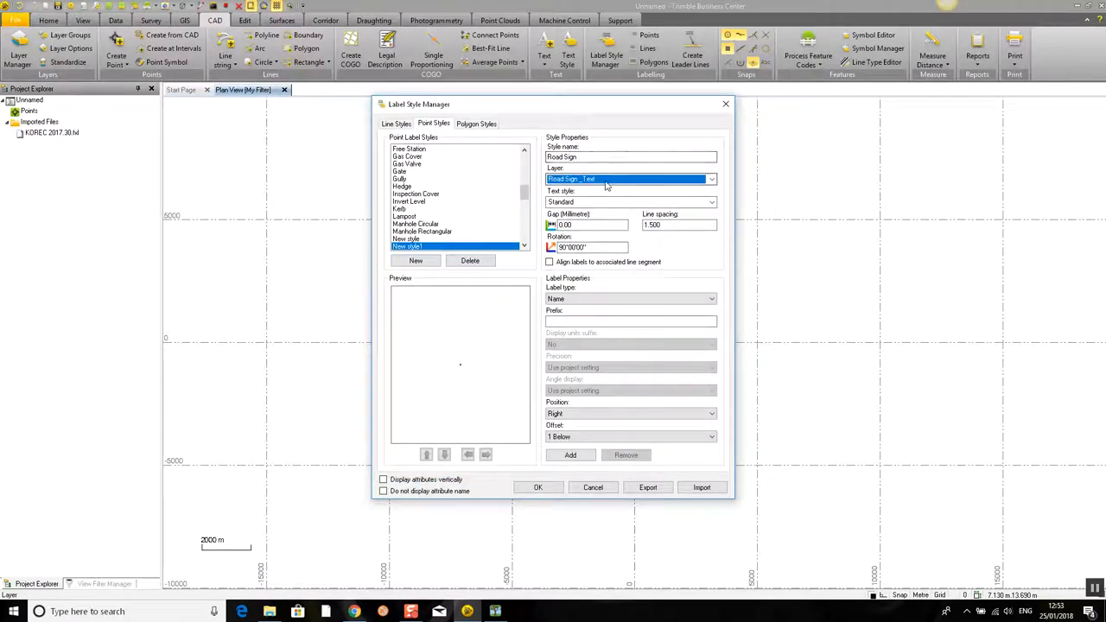
- Set the Road Sign label style's text style to 0.3mm and add a Feature Code label to it
{"action": "left_click", "coordinate": [711, 202]}
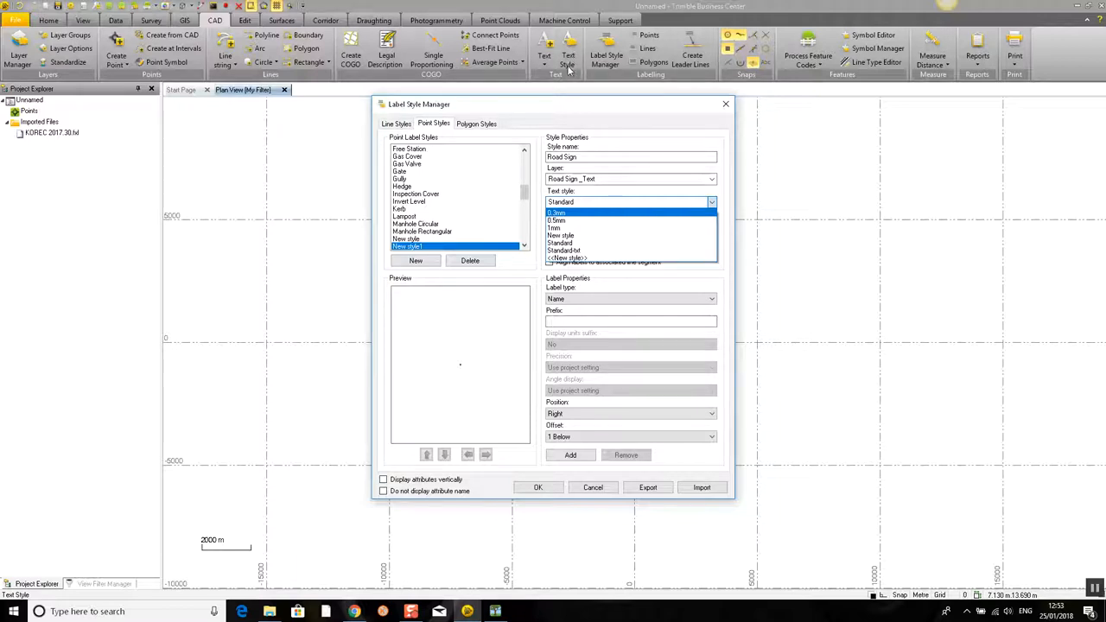
{"action": "left_click", "coordinate": [567, 213]}
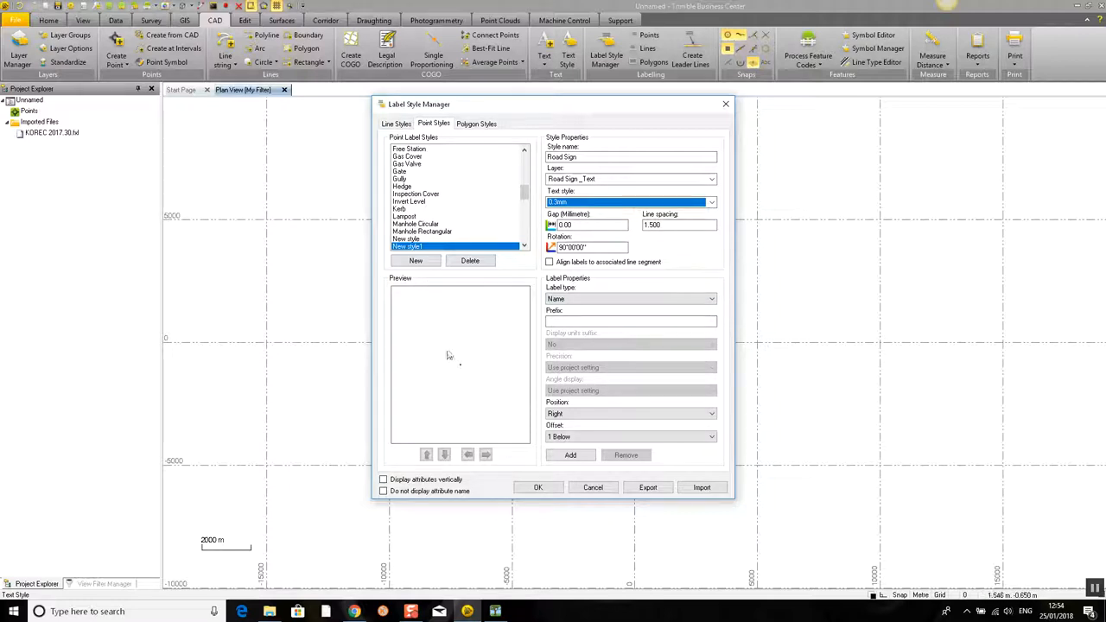
{"action": "left_click", "coordinate": [713, 300]}
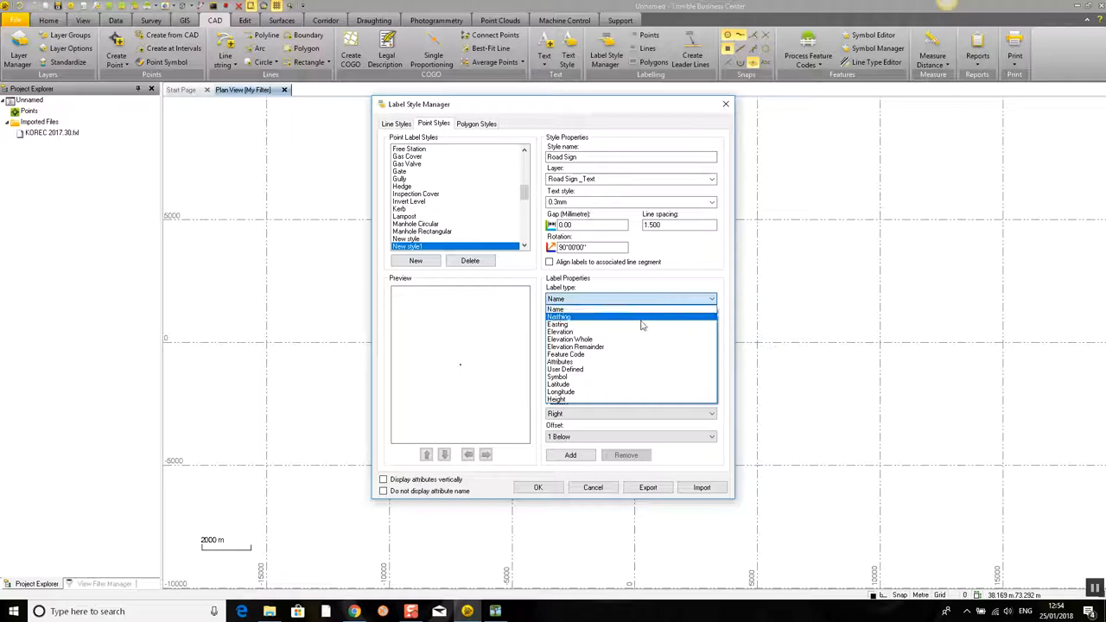
{"action": "left_click", "coordinate": [584, 356]}
{"action": "left_click", "coordinate": [575, 457]}
{"action": "scroll", "coordinate": [481, 378], "scroll_direction": "up", "scroll_amount": 5}
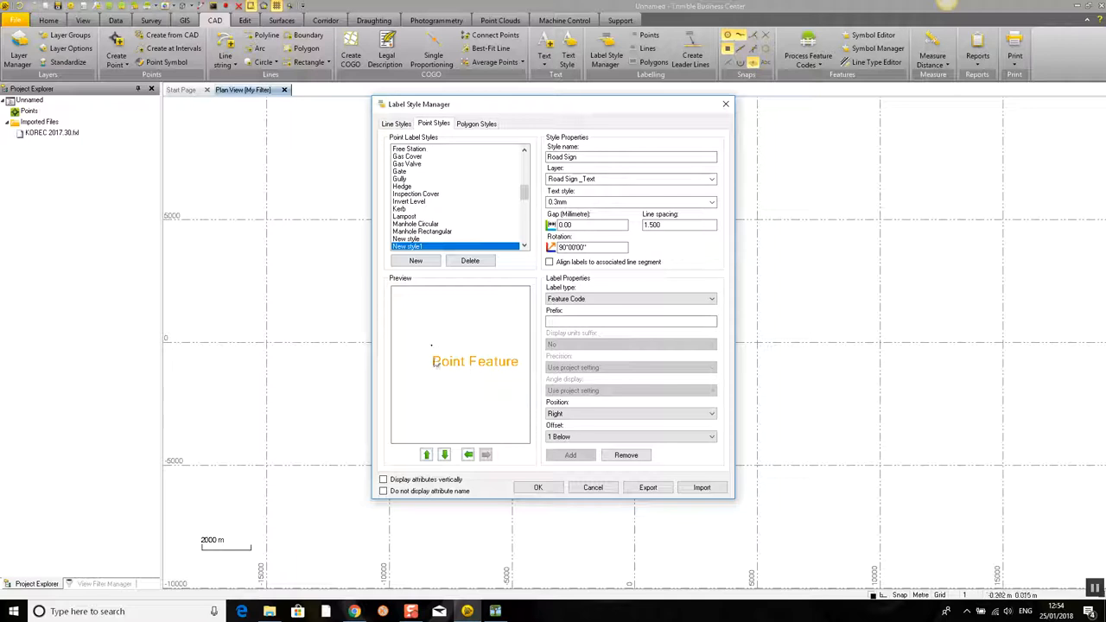
- Check the code of the Road Sign feature in Feature Definition Manager and return to the Label Style Manager
{"action": "left_click", "coordinate": [495, 611]}
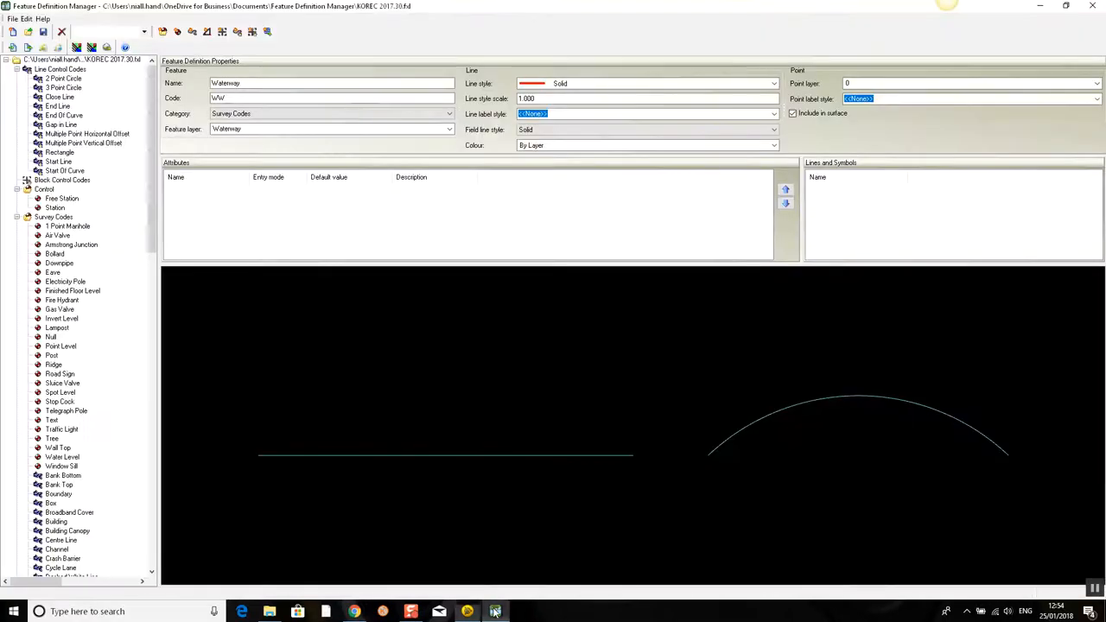
{"action": "left_click", "coordinate": [57, 374]}
{"action": "left_click_drag", "start_coordinate": [236, 100], "coordinate": [212, 102]}
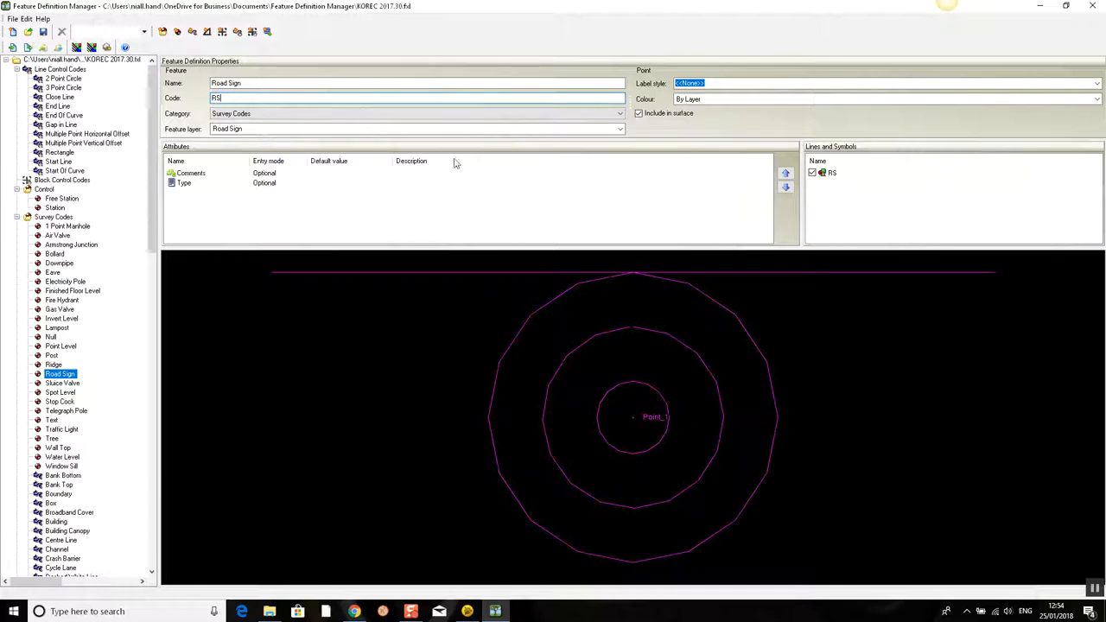
{"action": "left_click", "coordinate": [1041, 5]}
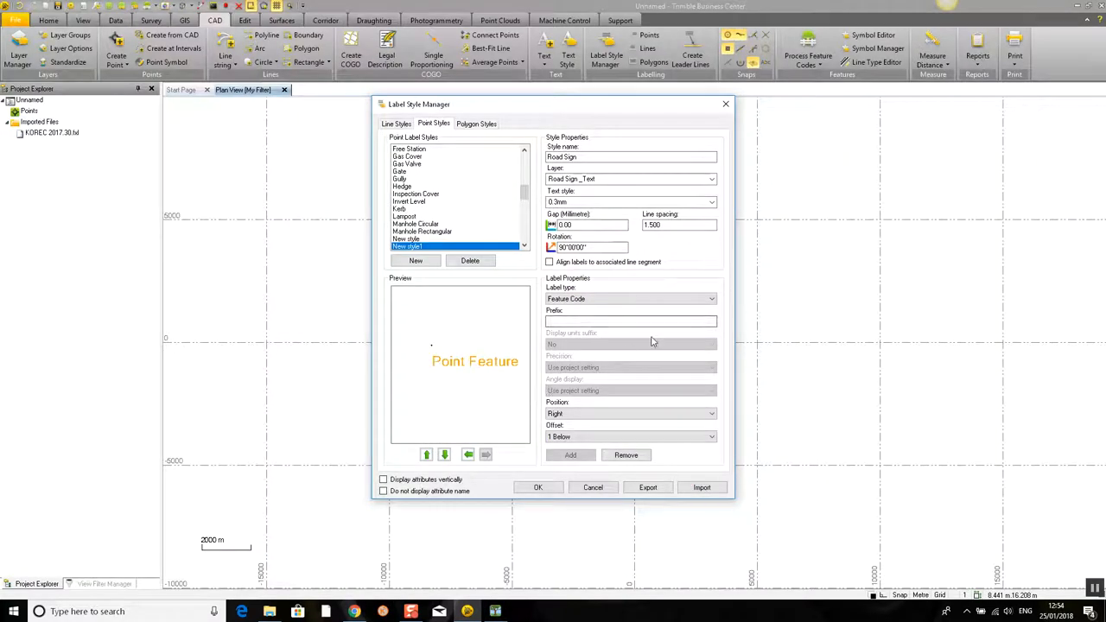
- Add a User Defined label with the text Road Sign to the Road Sign style and position it Right, 1 Above
{"action": "left_click", "coordinate": [712, 299]}
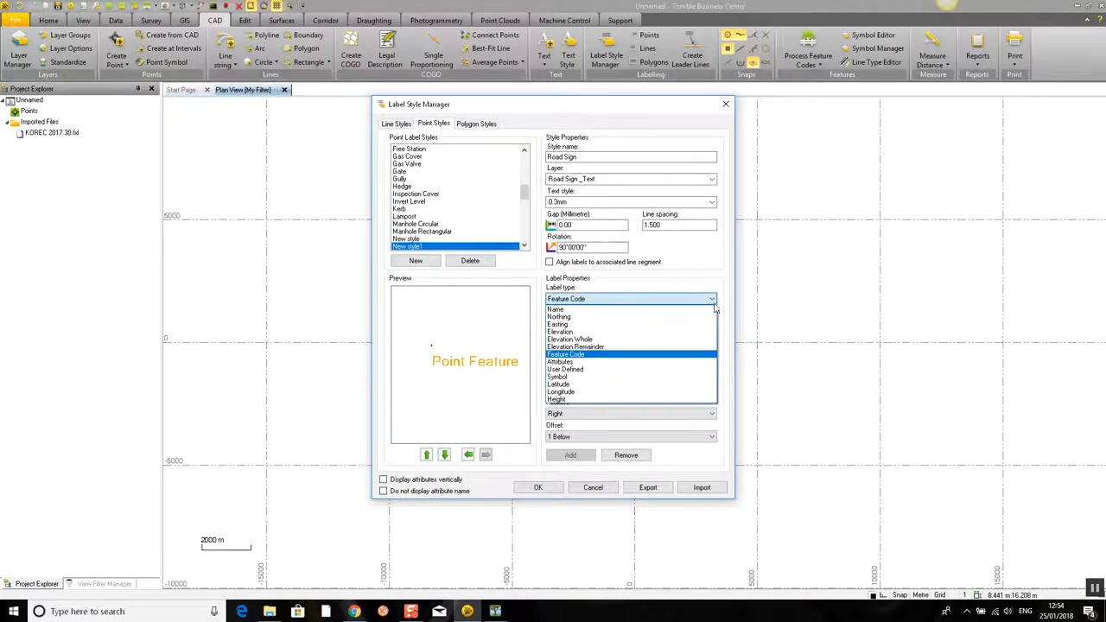
{"action": "left_click", "coordinate": [595, 370]}
{"action": "left_click", "coordinate": [563, 322]}
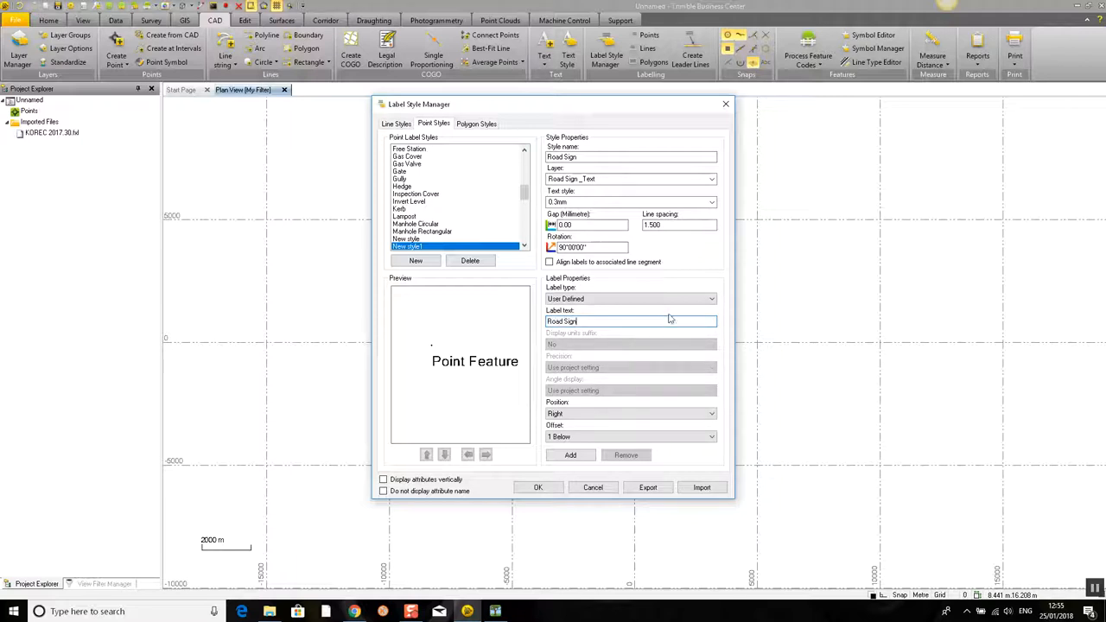
{"action": "left_click", "coordinate": [571, 456]}
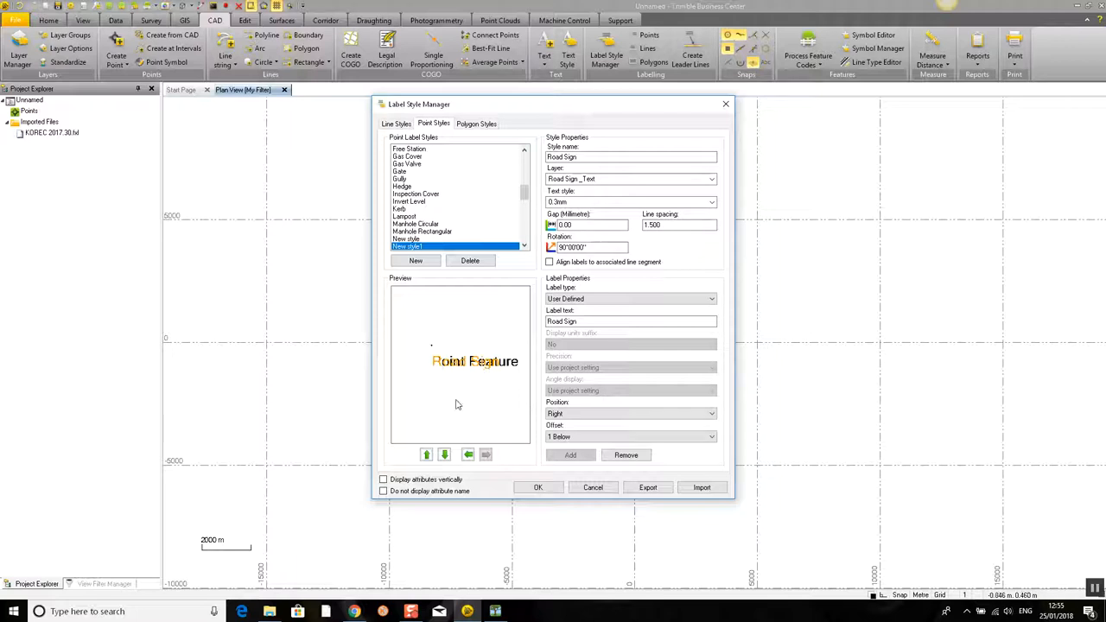
{"action": "left_click", "coordinate": [426, 456]}
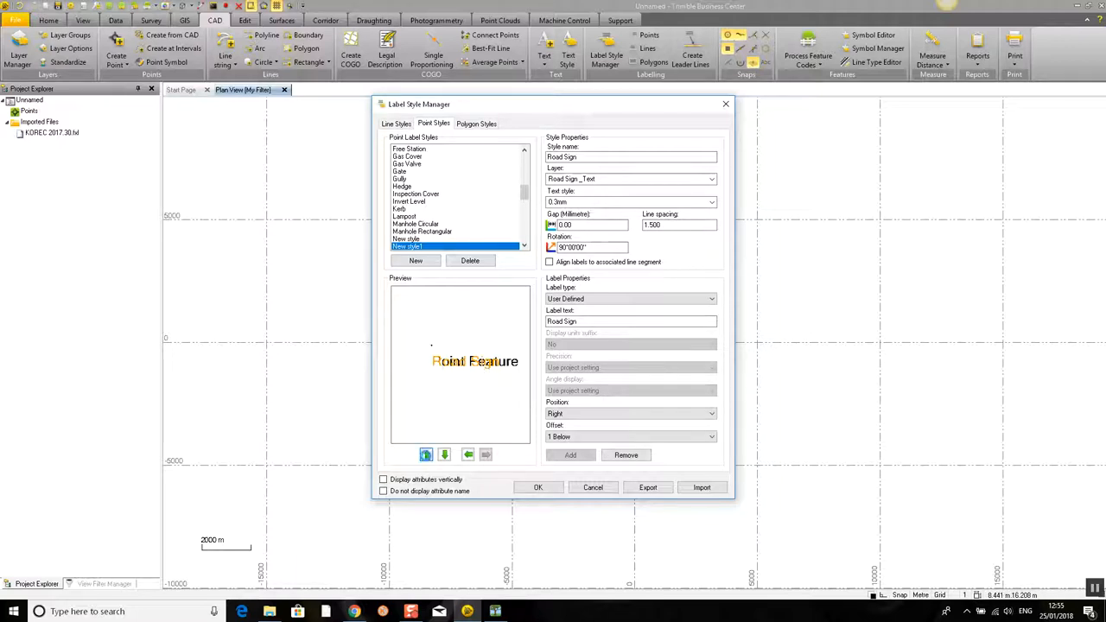
{"action": "left_click", "coordinate": [426, 456]}
{"action": "left_click", "coordinate": [467, 455]}
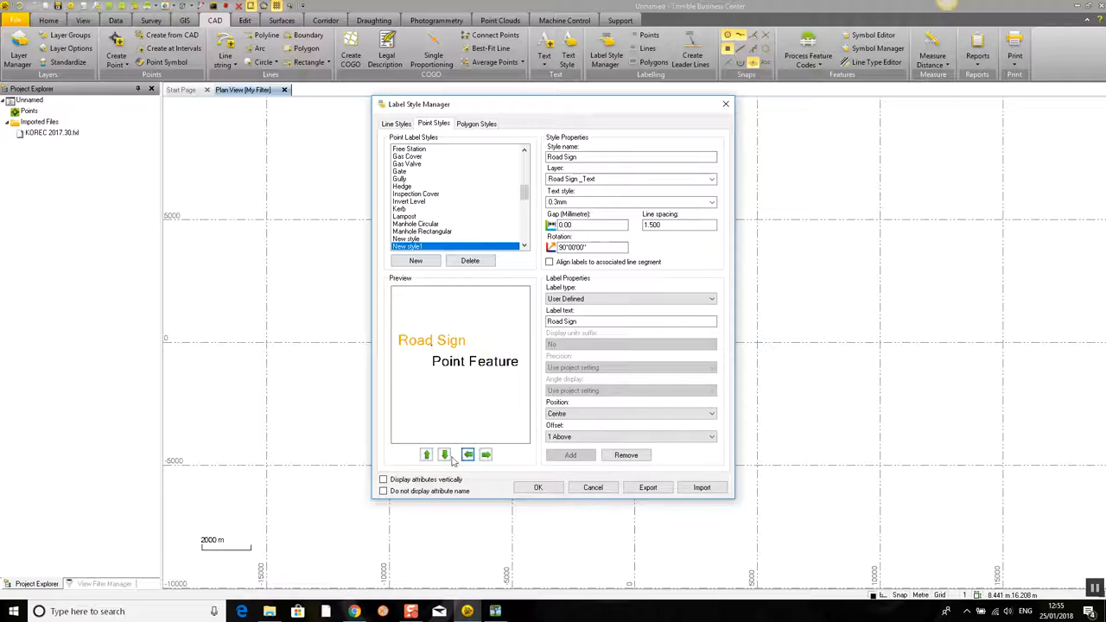
{"action": "left_click", "coordinate": [486, 455]}
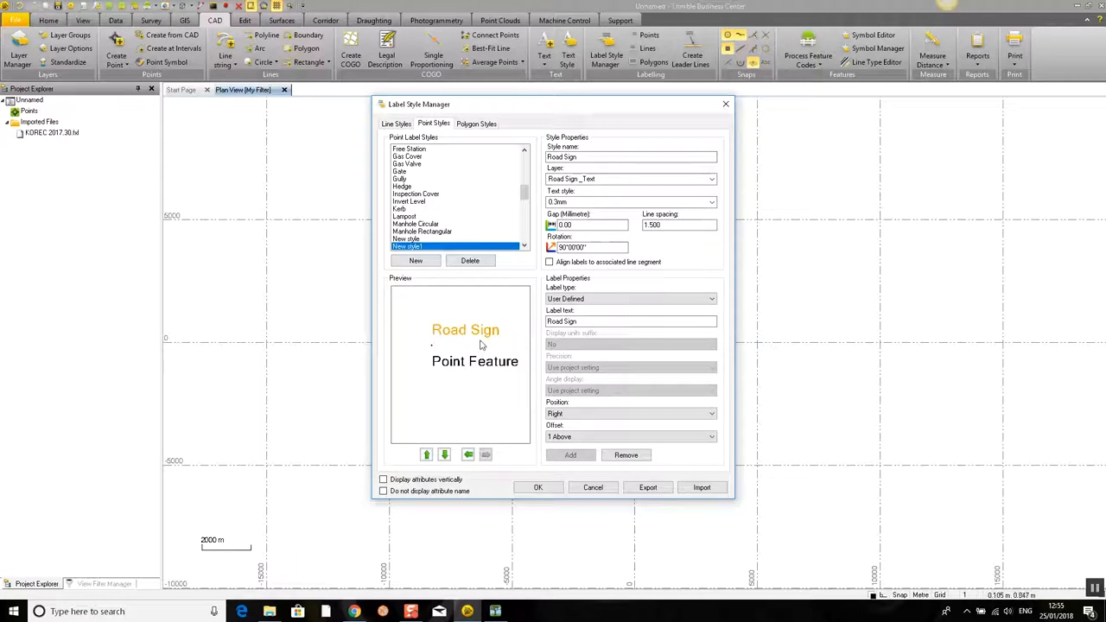
- Remove the user-defined Road Sign label, leaving the feature code label in the style
{"action": "left_click", "coordinate": [627, 455]}
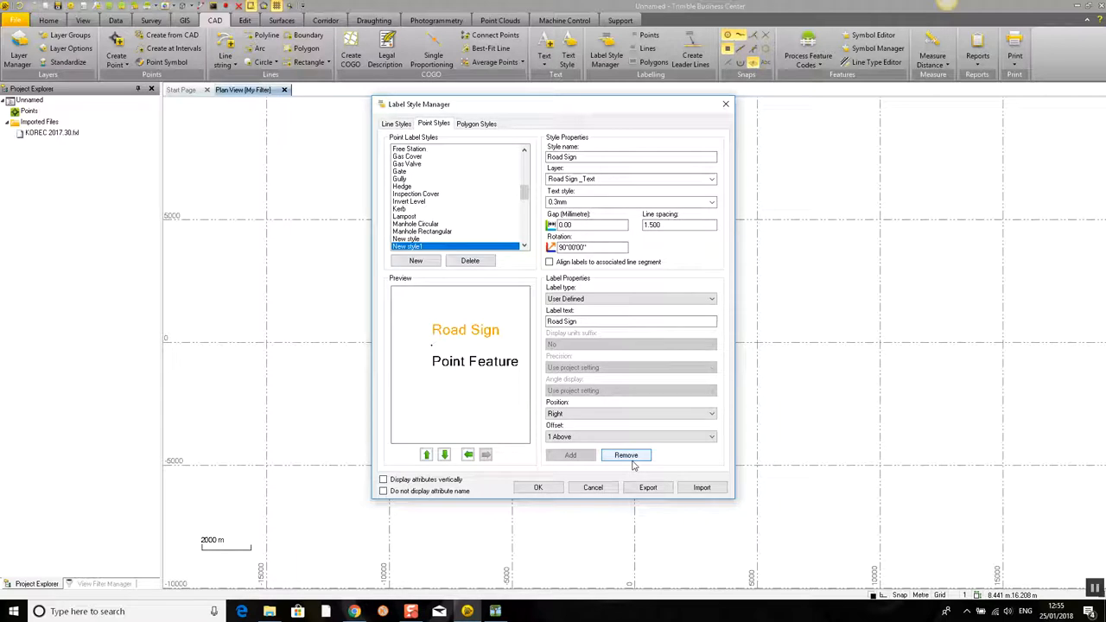
{"action": "left_click", "coordinate": [475, 362]}
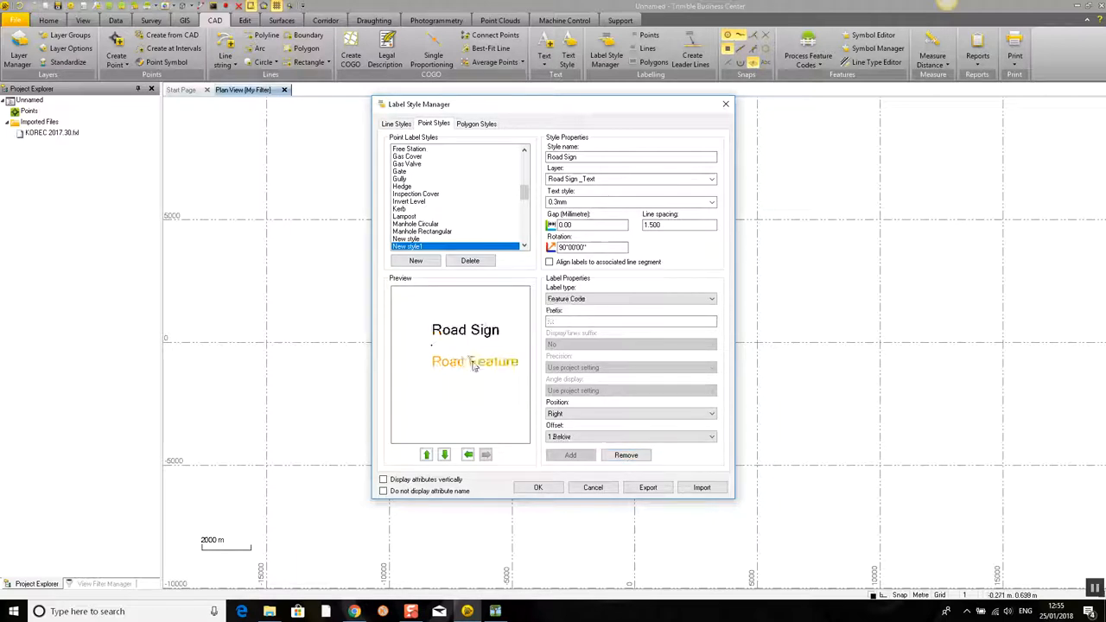
{"action": "left_click", "coordinate": [474, 333]}
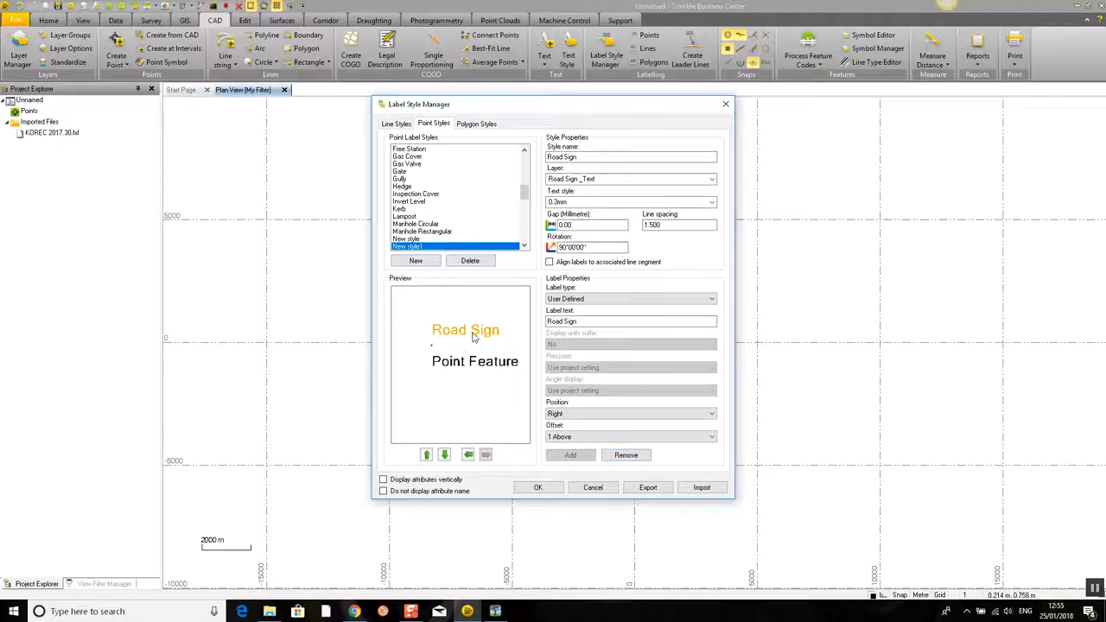
{"action": "left_click", "coordinate": [615, 457]}
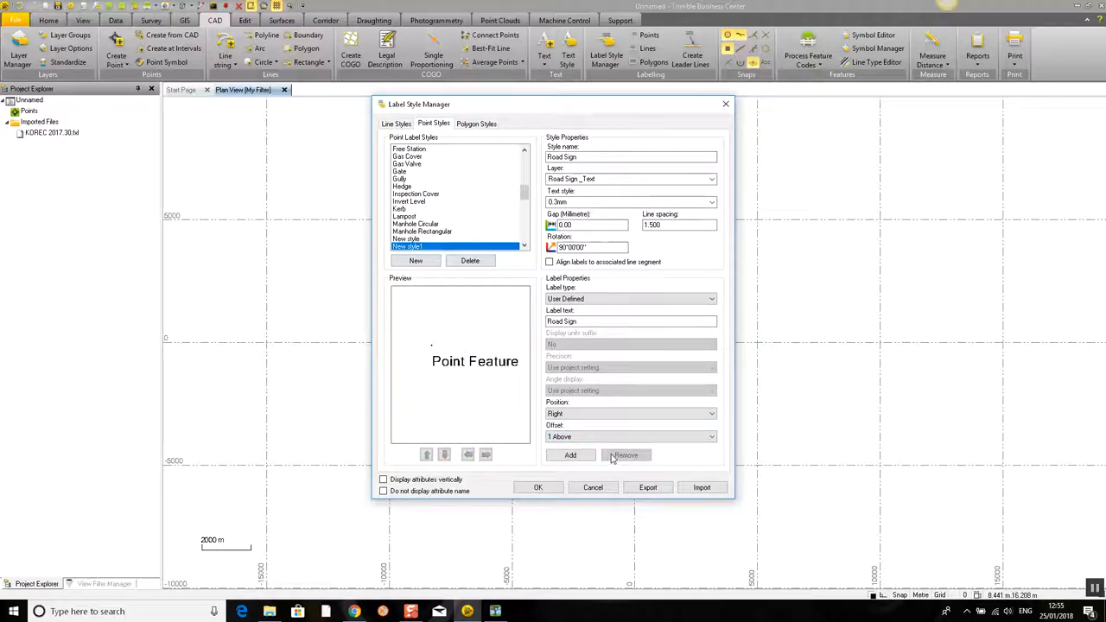
- Set the feature code label's offset to Centre and check the Road Sign symbol's extent in Feature Definition Manager
{"action": "left_click", "coordinate": [461, 366]}
{"action": "left_click", "coordinate": [427, 456]}
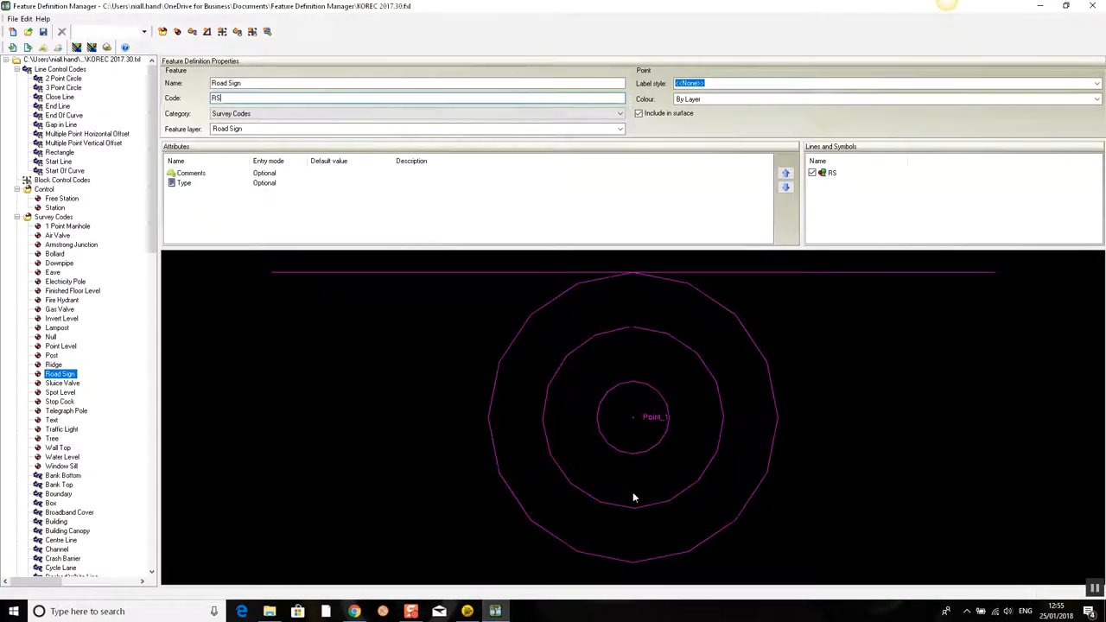
{"action": "scroll", "coordinate": [595, 458], "scroll_direction": "down", "scroll_amount": 1}
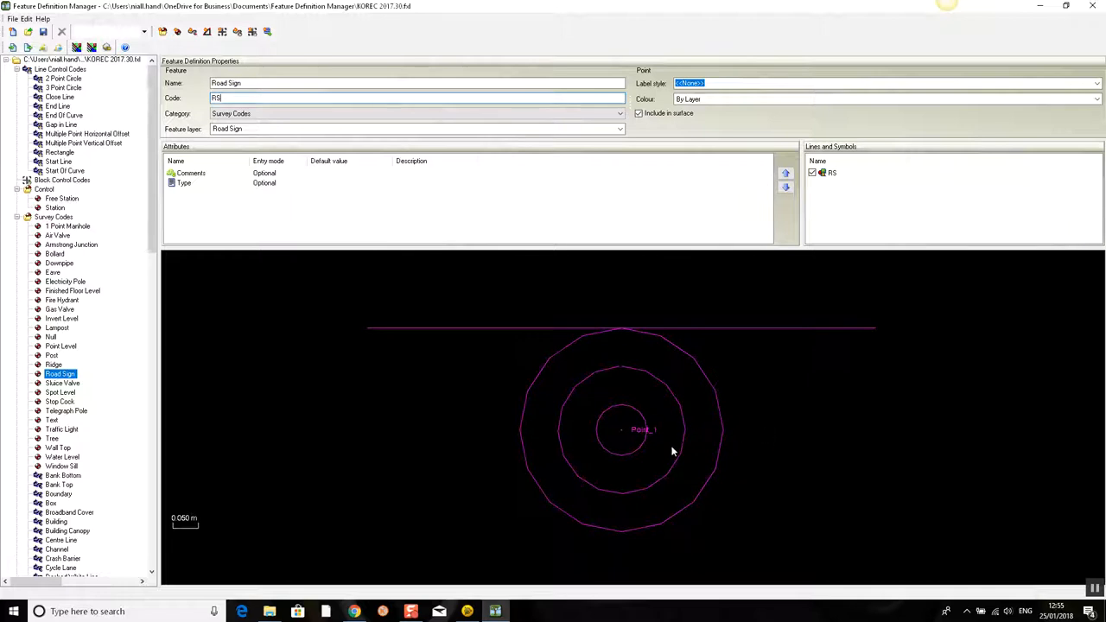
{"action": "left_click", "coordinate": [1039, 6]}
- Set the Road Sign label style's gap to 0.35 mm and check the spacing in the preview
{"action": "left_click", "coordinate": [587, 225]}
{"action": "type", "text": "3.00"}
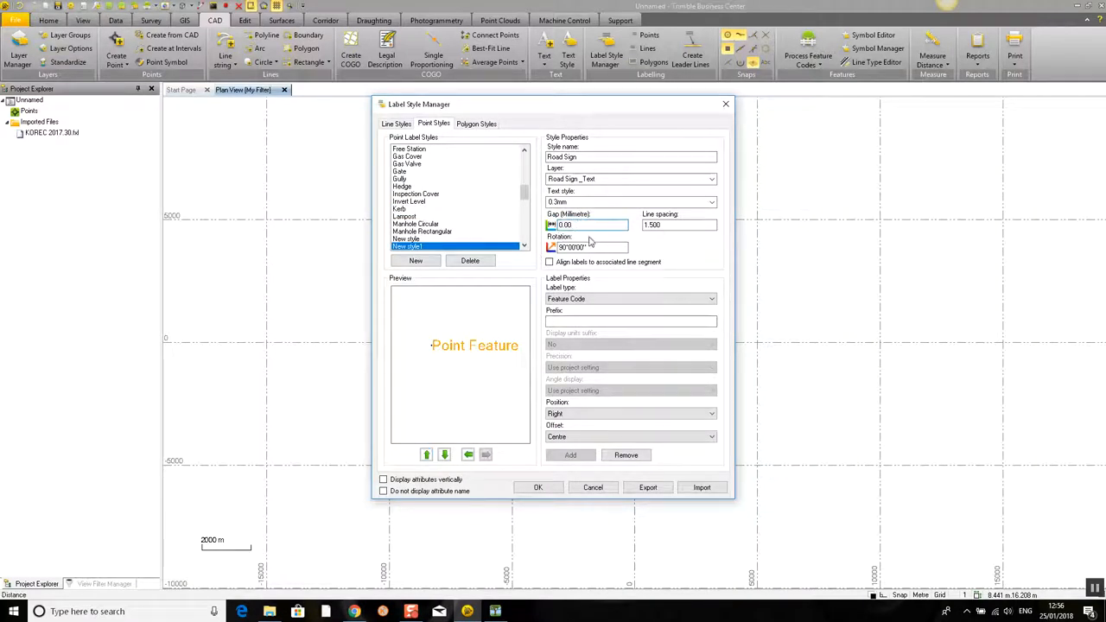
{"action": "key", "text": "BackSpace"}
{"action": "key", "text": "Return"}
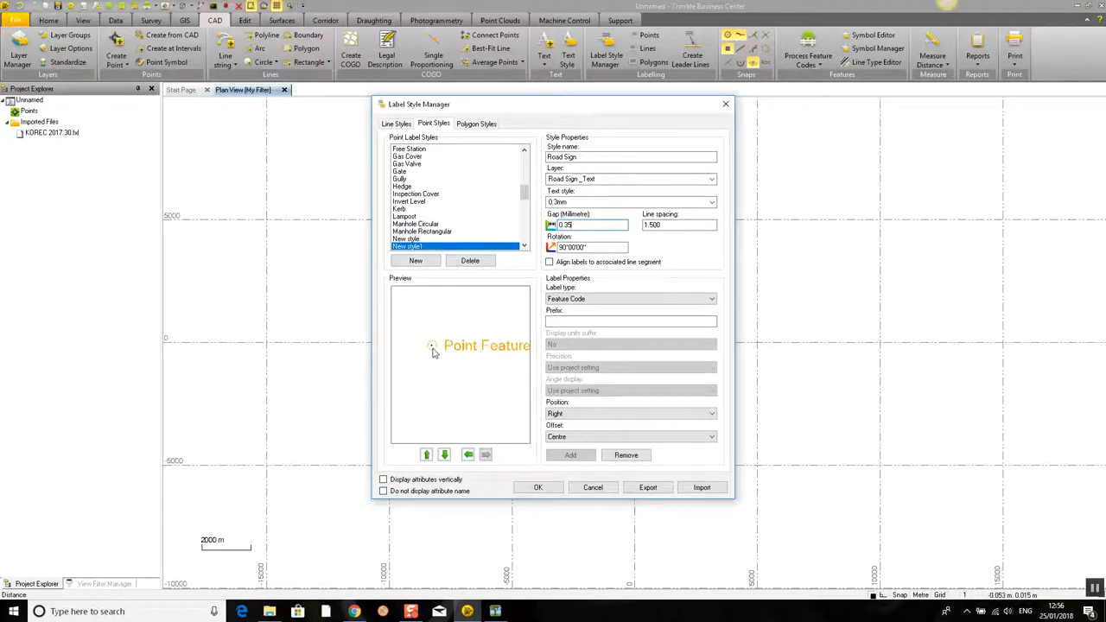
{"action": "scroll", "coordinate": [421, 370], "scroll_direction": "down", "scroll_amount": 1}
{"action": "scroll", "coordinate": [447, 370], "scroll_direction": "up", "scroll_amount": 1}
{"action": "scroll", "coordinate": [447, 370], "scroll_direction": "up", "scroll_amount": 1}
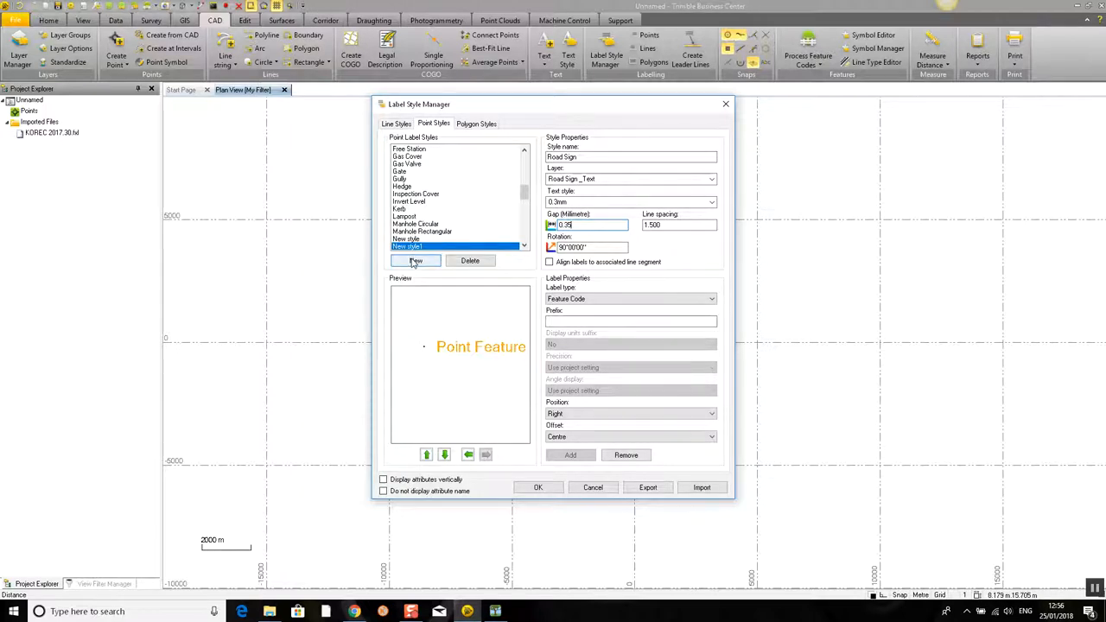
- Create a point label style named Waterway and assign it a new layer named Waterway_Text with colour 105, 235, 250
{"action": "left_click", "coordinate": [415, 261]}
{"action": "type", "text": "Waterway"}
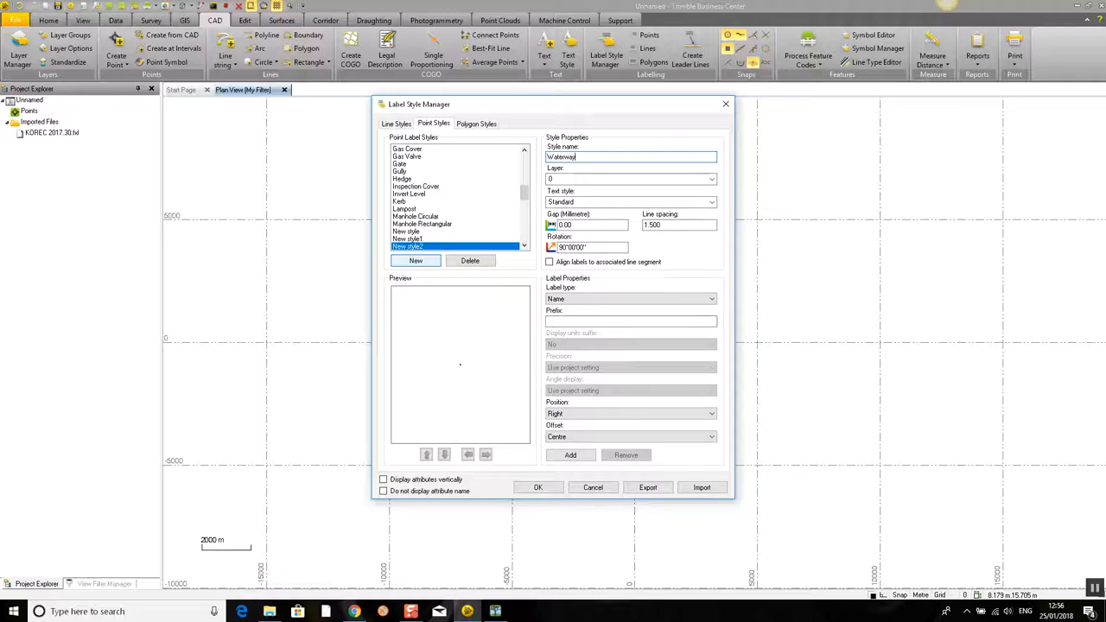
{"action": "left_click", "coordinate": [711, 182]}
{"action": "scroll", "coordinate": [675, 285], "scroll_direction": "down", "scroll_amount": 10}
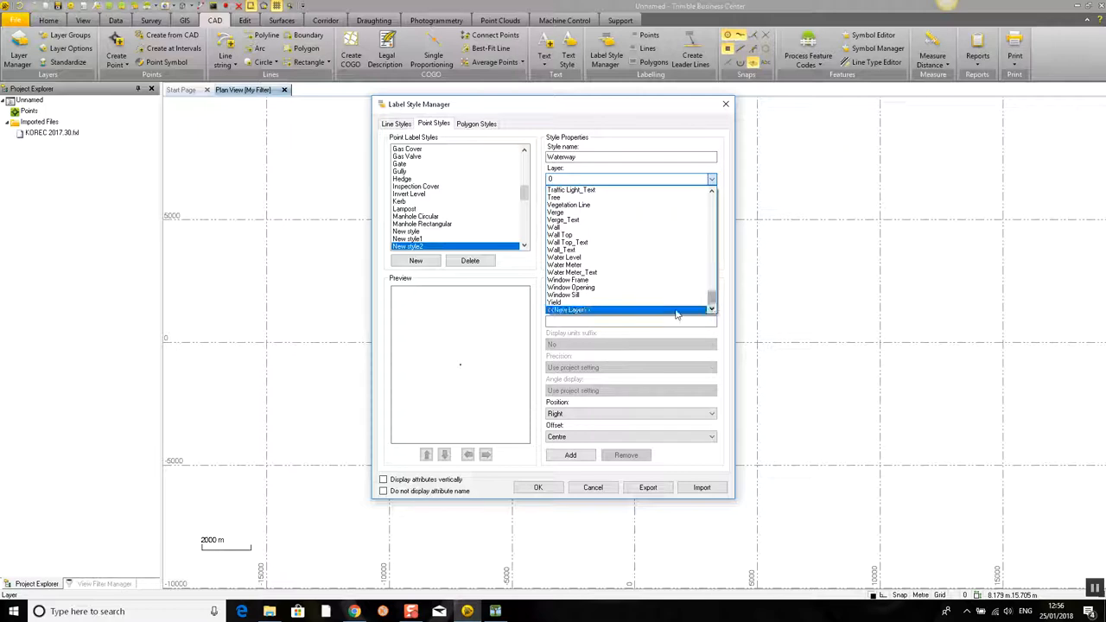
{"action": "left_click", "coordinate": [612, 309]}
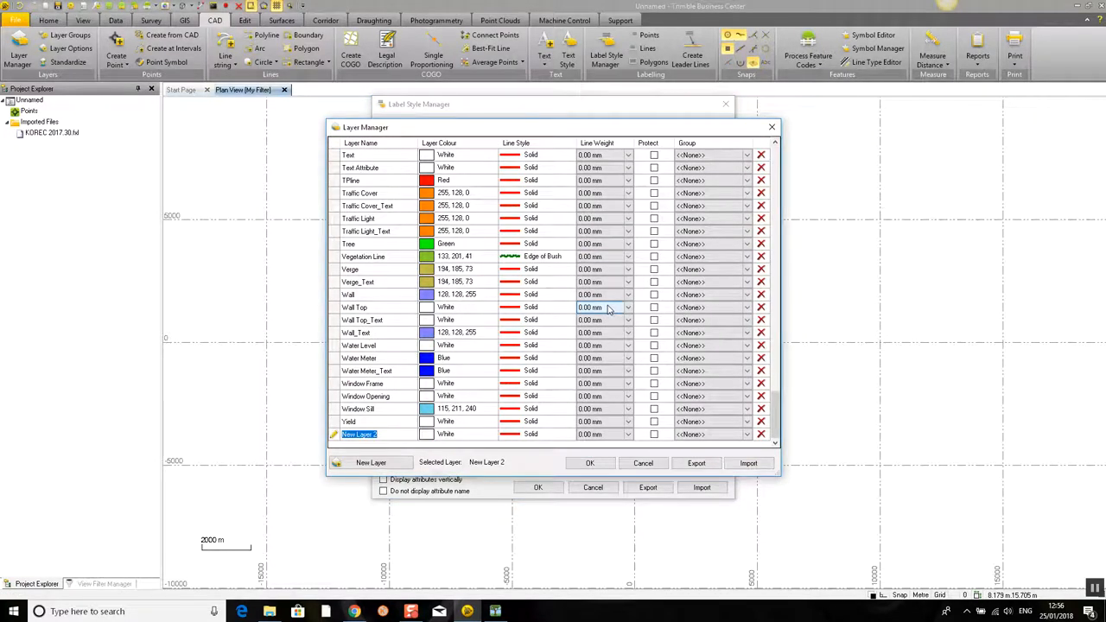
{"action": "type", "text": "Walerway_Text"}
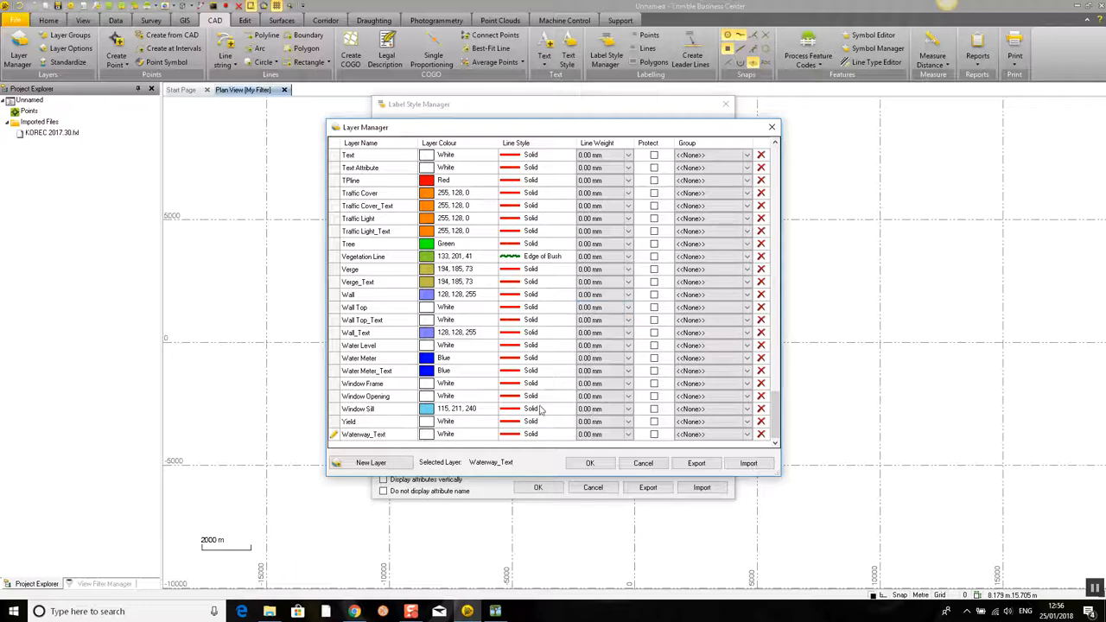
{"action": "left_click", "coordinate": [491, 434]}
{"action": "left_click", "coordinate": [493, 434]}
{"action": "left_click_drag", "start_coordinate": [494, 492], "coordinate": [494, 459]}
{"action": "left_click", "coordinate": [459, 444]}
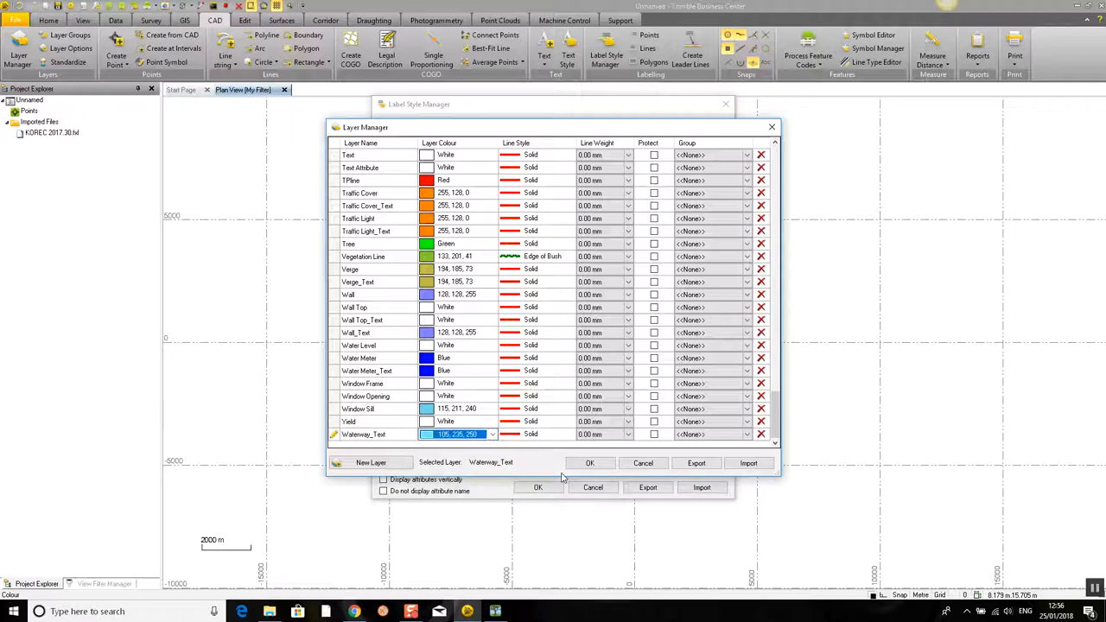
{"action": "left_click", "coordinate": [590, 465]}
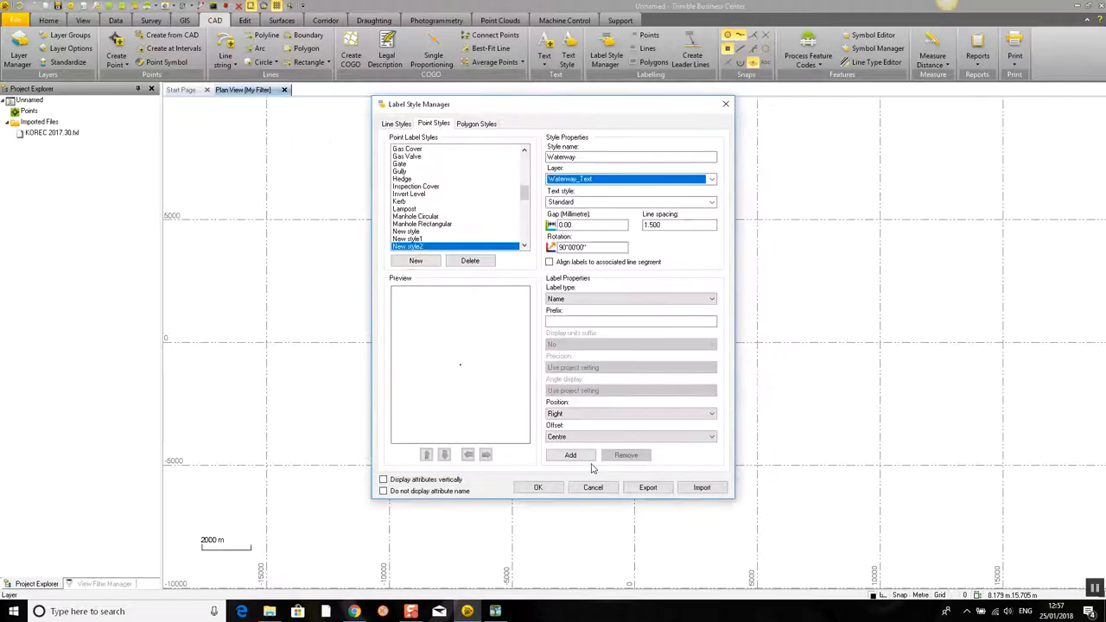
- Set the Waterway style's text style to 0.3mm and align its labels to the associated line segment
{"action": "left_click", "coordinate": [711, 202]}
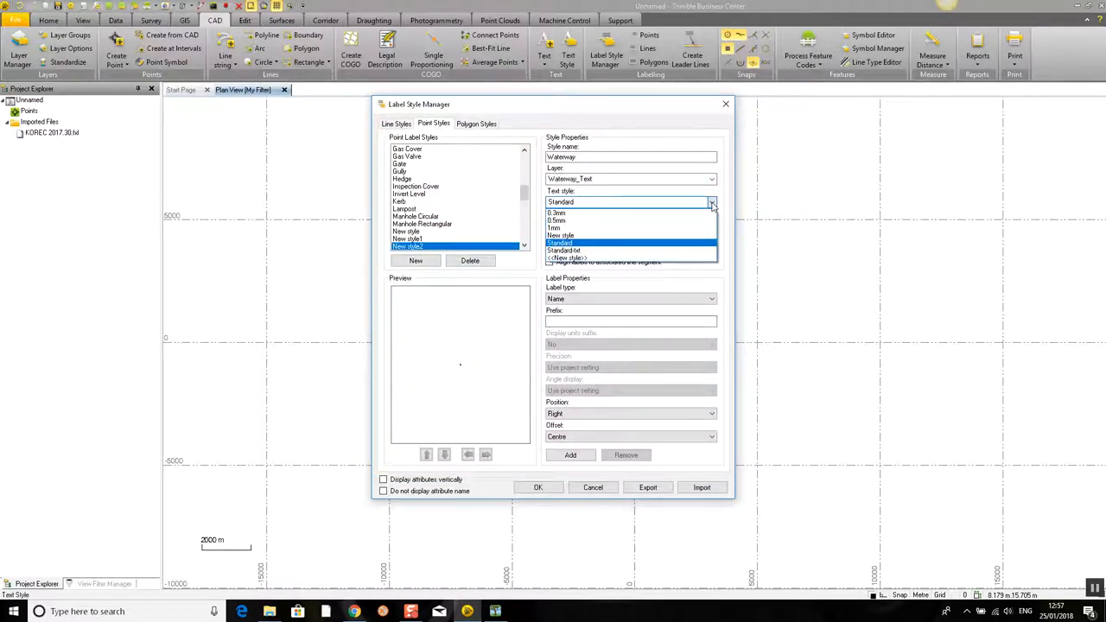
{"action": "left_click", "coordinate": [586, 214]}
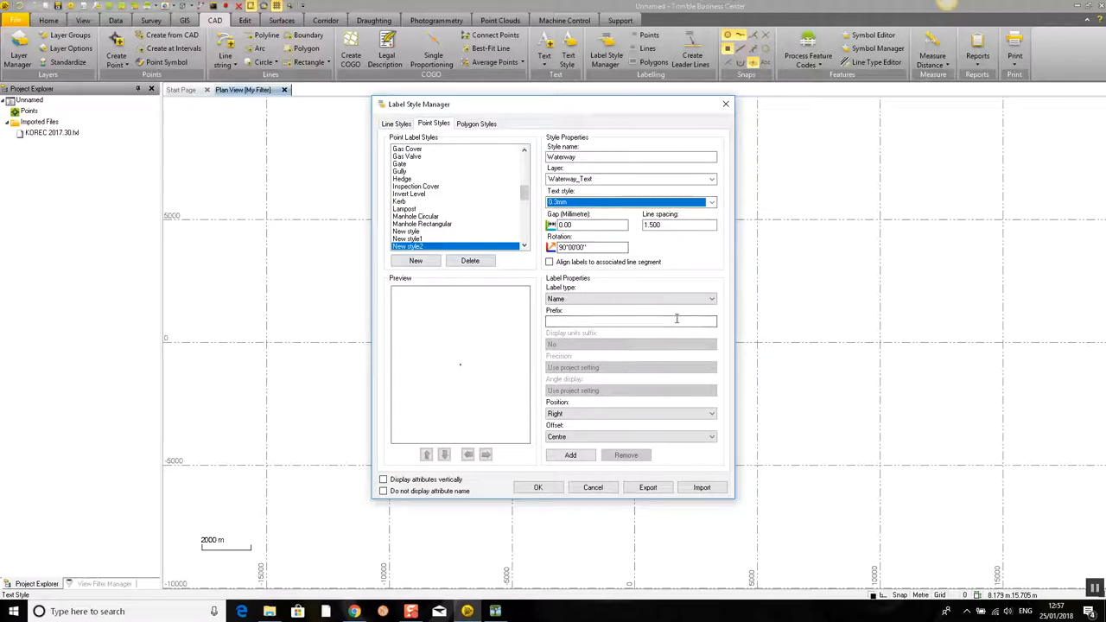
{"action": "left_click", "coordinate": [550, 263]}
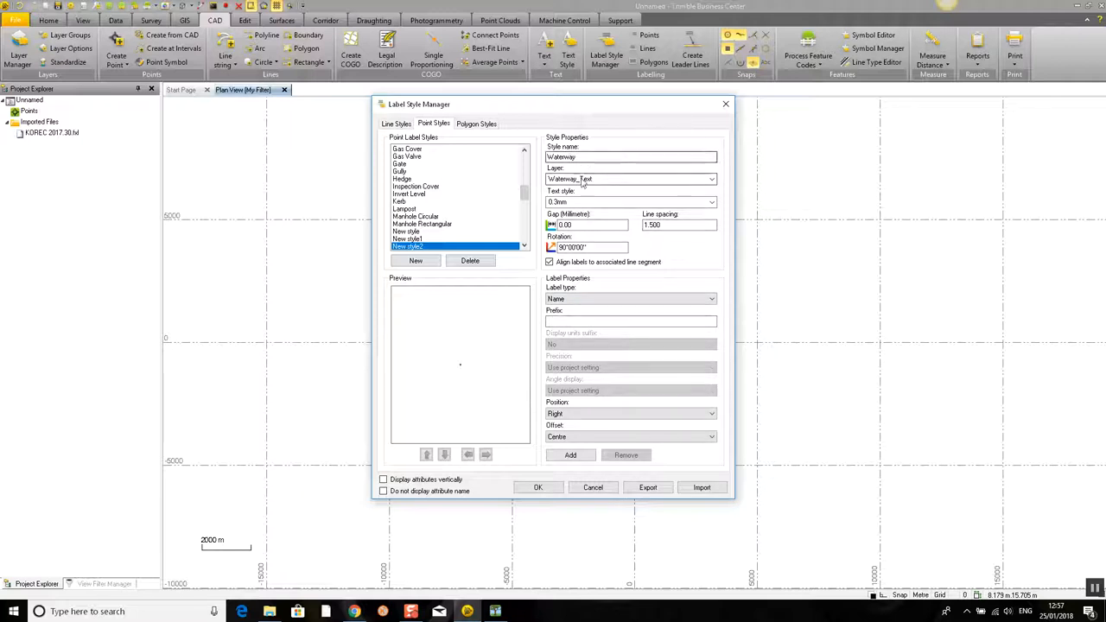
- Add a Feature Code label to the Waterway style and enlarge it in the preview
{"action": "left_click", "coordinate": [712, 301]}
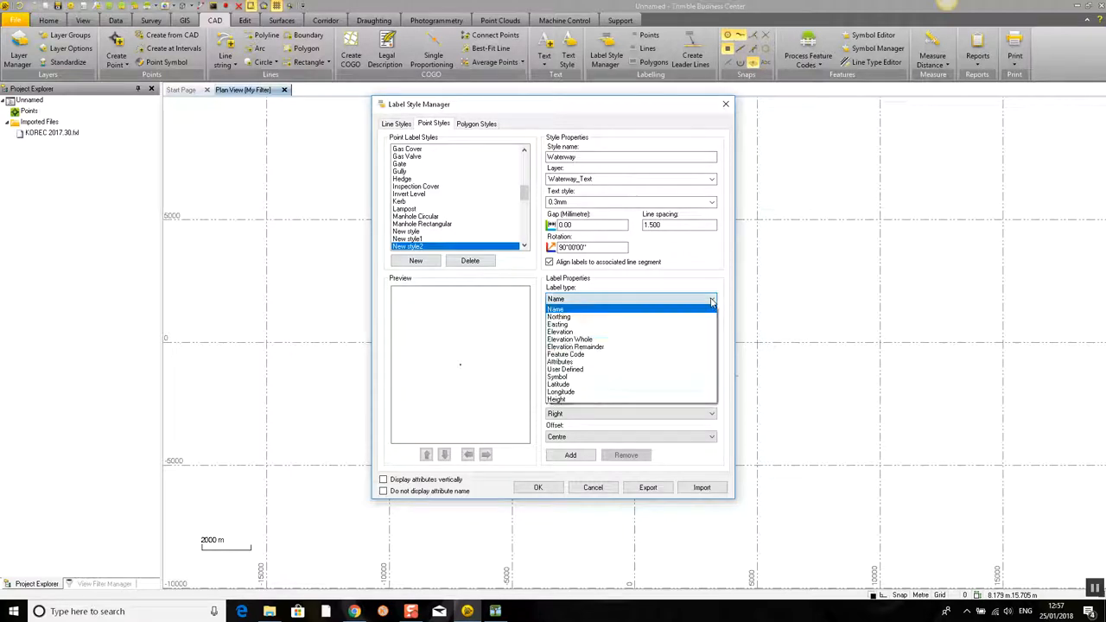
{"action": "left_click", "coordinate": [609, 356]}
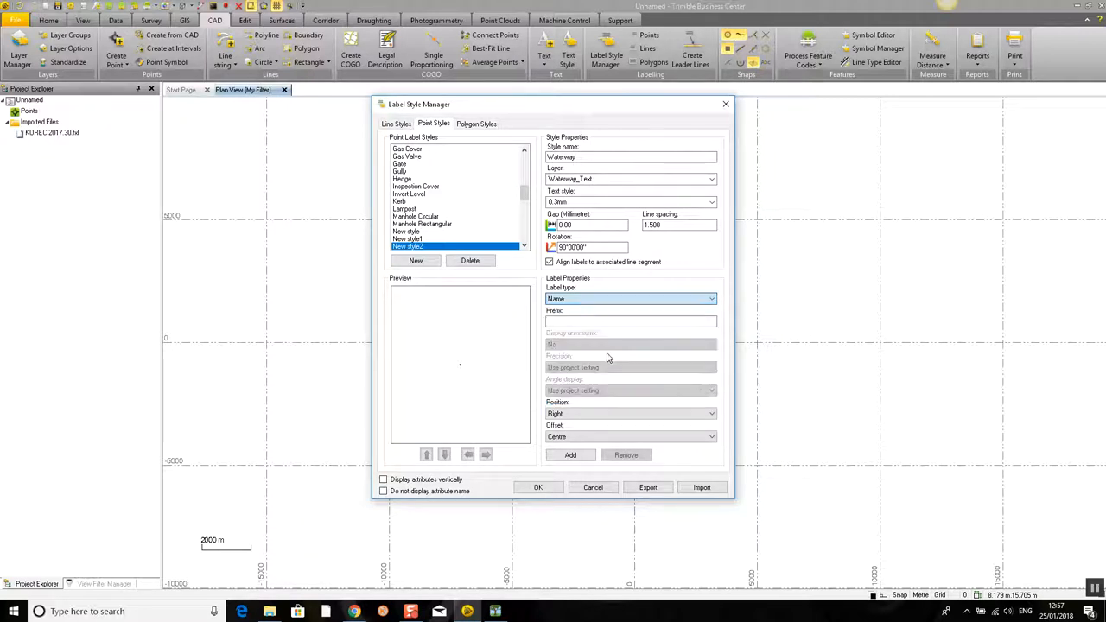
{"action": "left_click", "coordinate": [576, 459]}
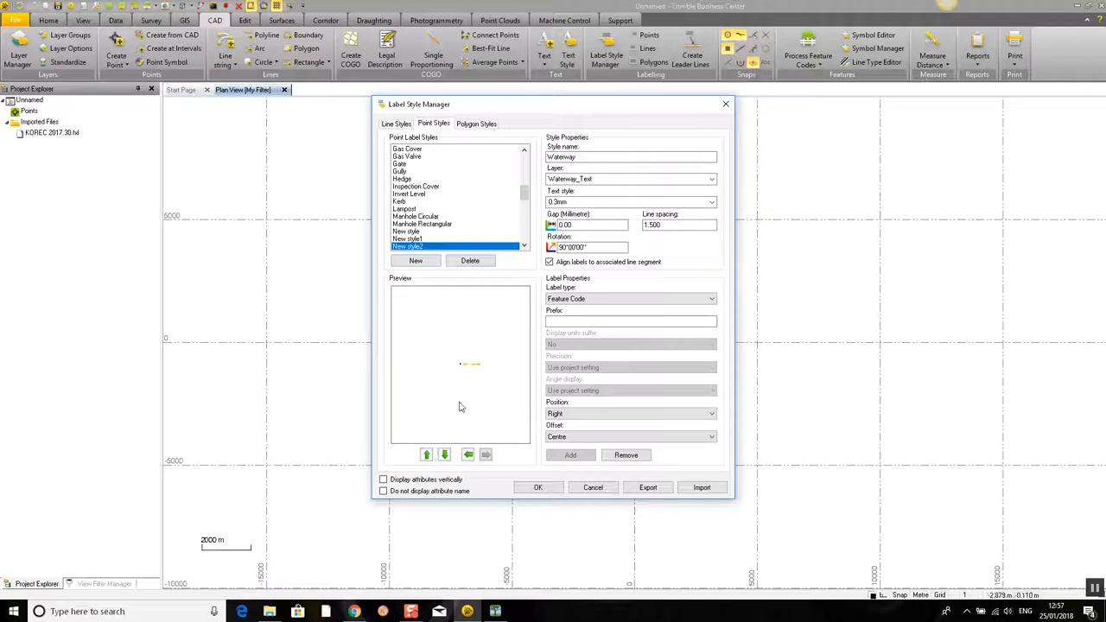
{"action": "scroll", "coordinate": [476, 372], "scroll_direction": "up", "scroll_amount": 5}
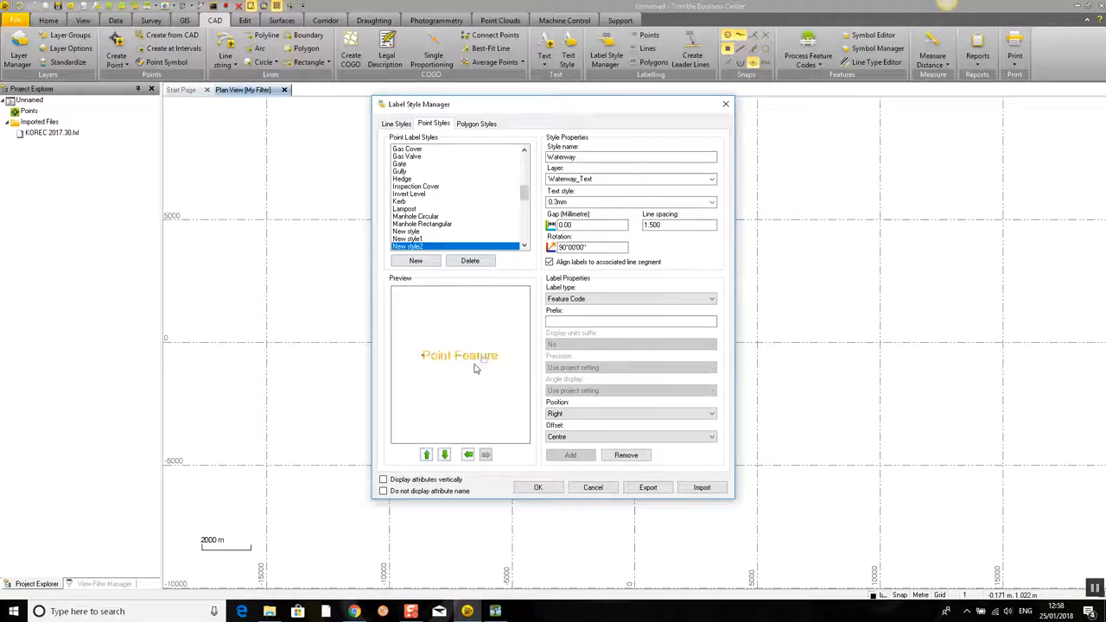
- Add an Elevation label to the Waterway style with its offset at 2 Below
{"action": "left_click", "coordinate": [715, 300]}
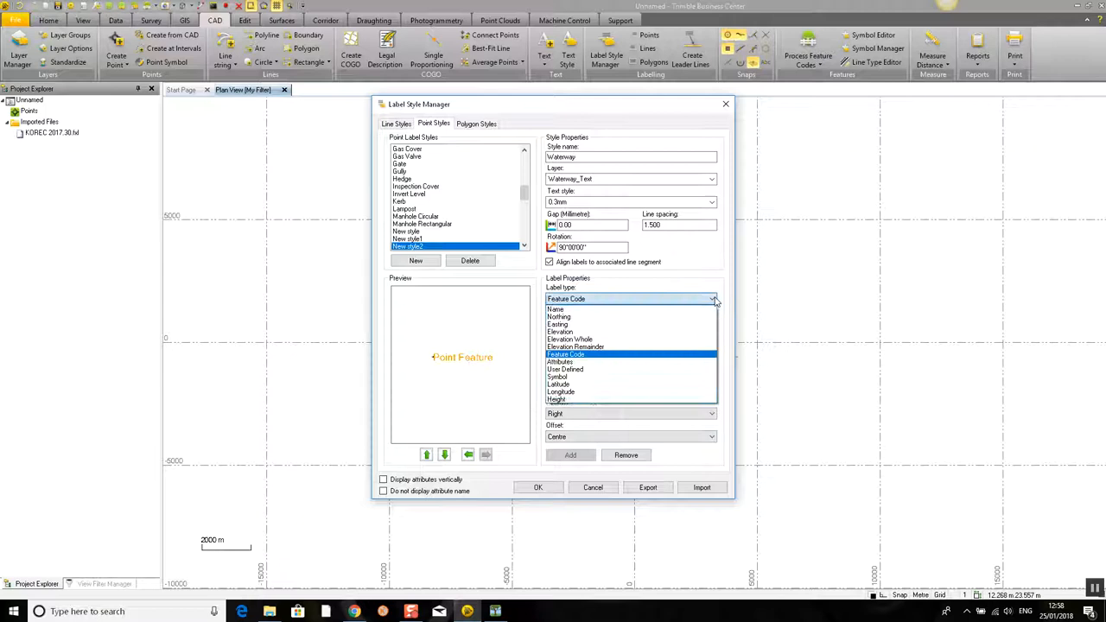
{"action": "left_click", "coordinate": [570, 334]}
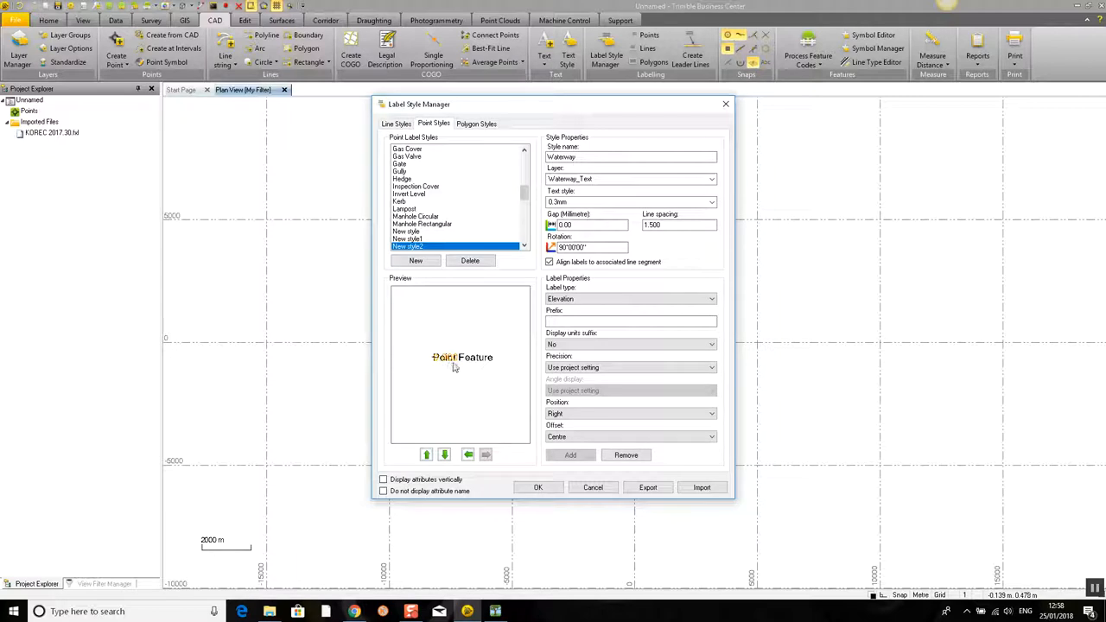
{"action": "left_click", "coordinate": [444, 455]}
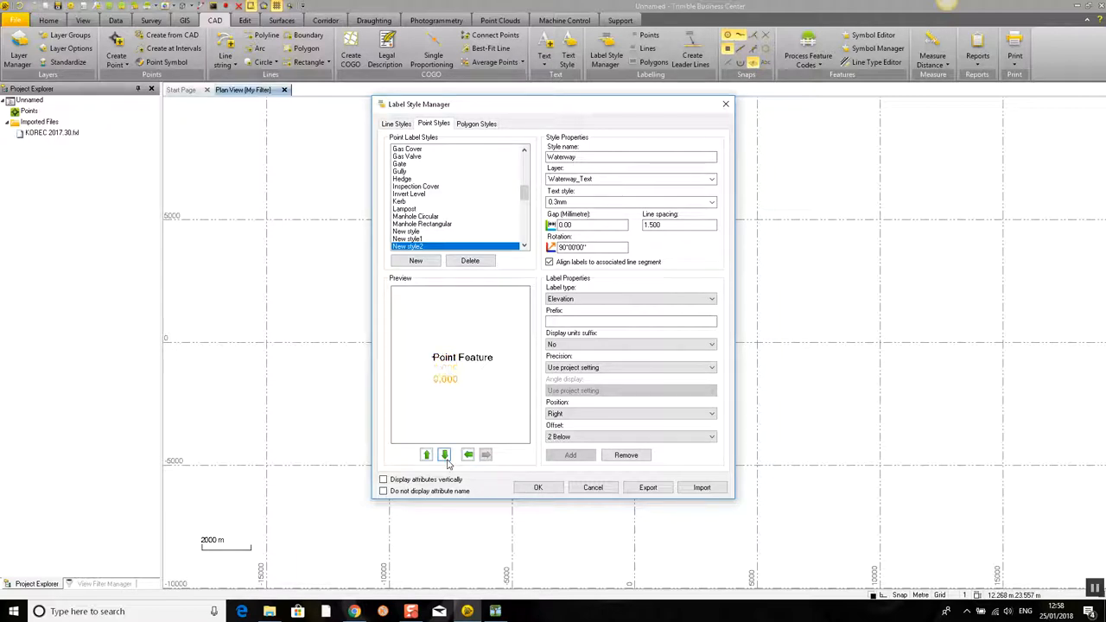
- Position the Waterway style's Feature Code label at Centre, 1 Below, and select the elevation label beneath it
{"action": "left_click", "coordinate": [474, 364]}
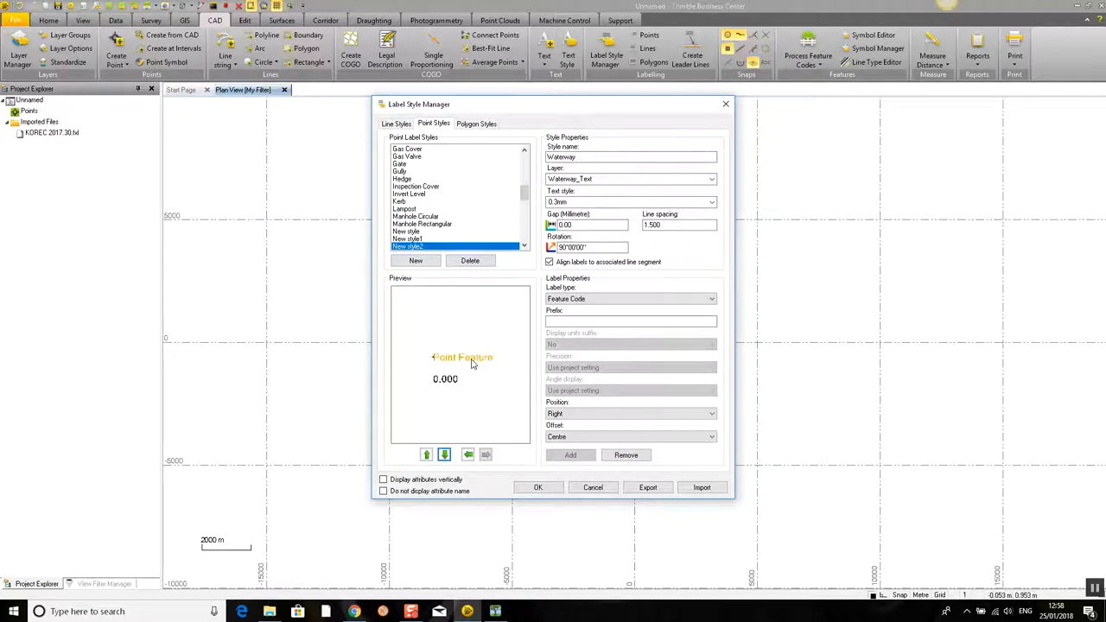
{"action": "left_click", "coordinate": [443, 457]}
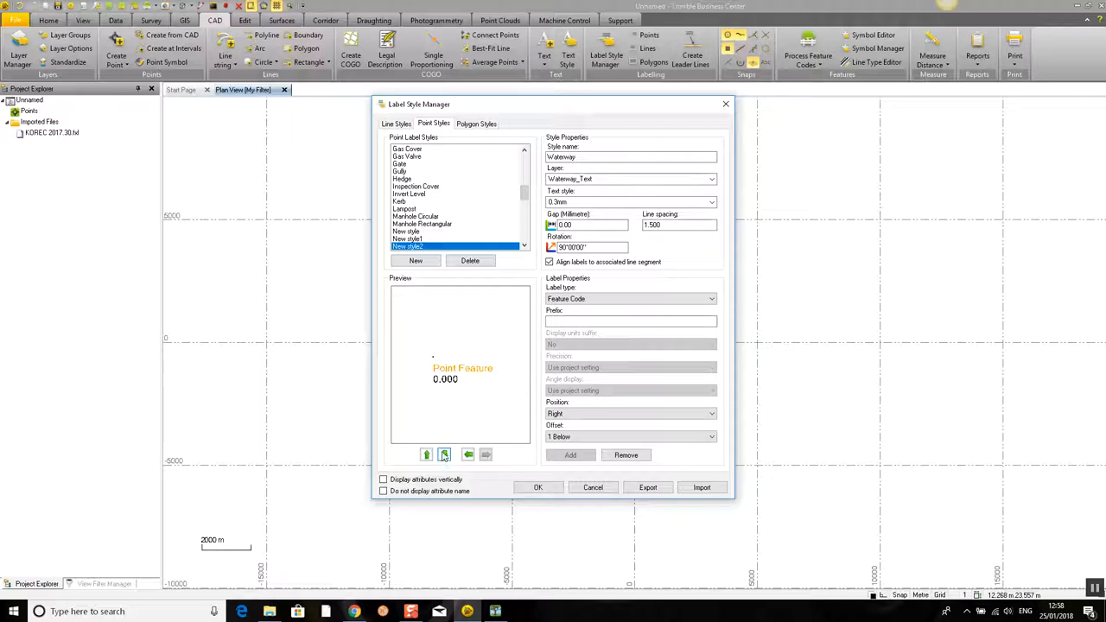
{"action": "left_click", "coordinate": [467, 455]}
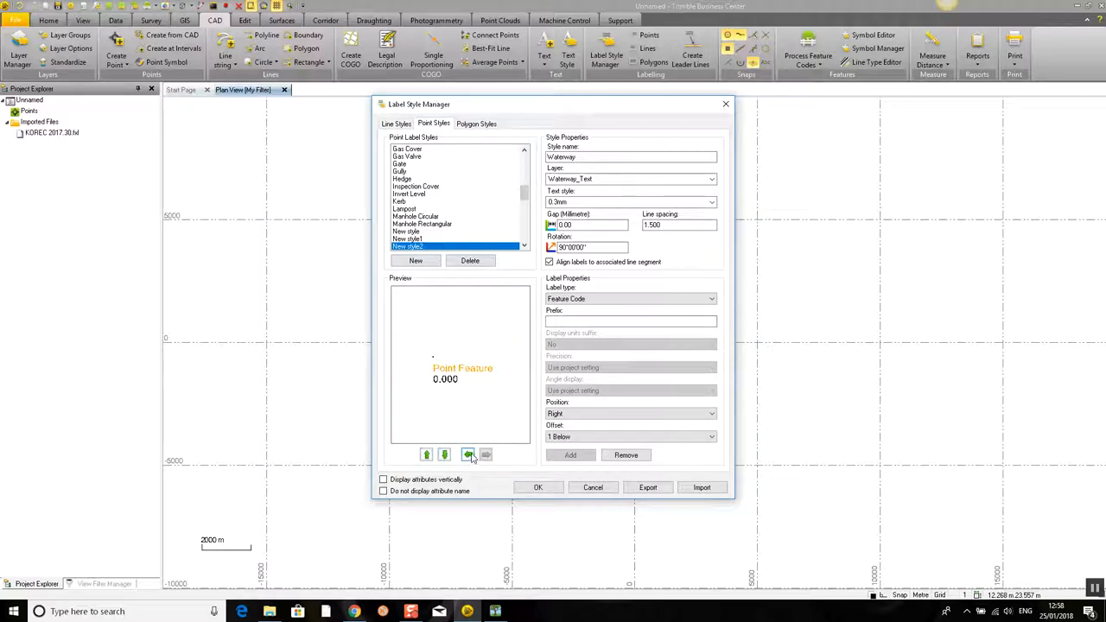
{"action": "left_click", "coordinate": [448, 381]}
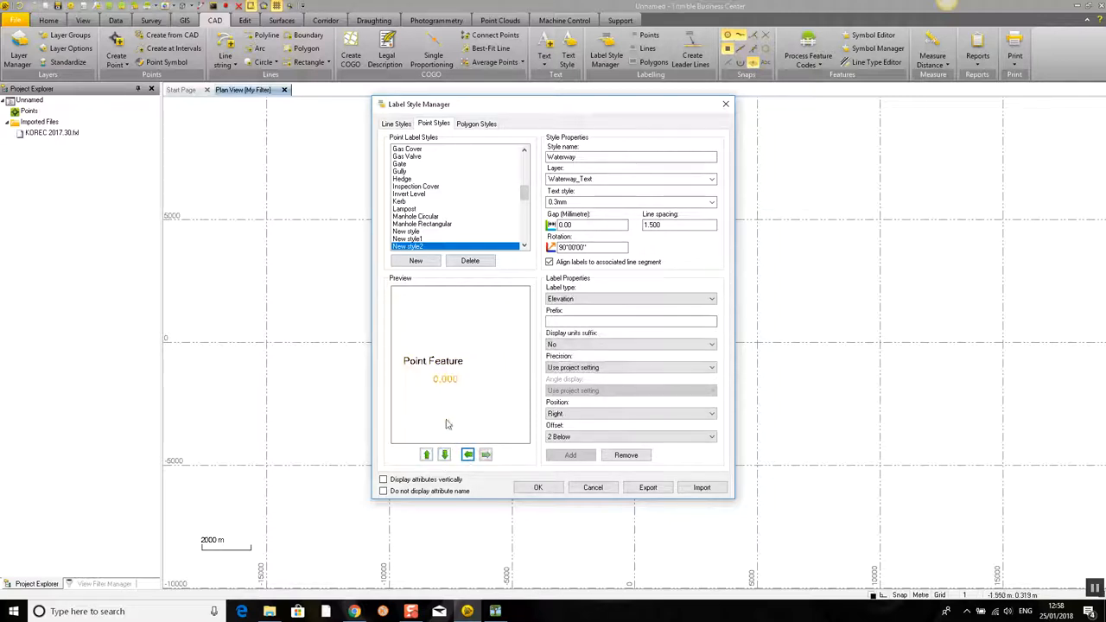
- Centre the Waterway style's Elevation label, set the style's gap to 0.20 mm, and accept the label styles
{"action": "left_click", "coordinate": [468, 455]}
{"action": "scroll", "coordinate": [453, 387], "scroll_direction": "up", "scroll_amount": 5}
{"action": "scroll", "coordinate": [460, 385], "scroll_direction": "up", "scroll_amount": 3}
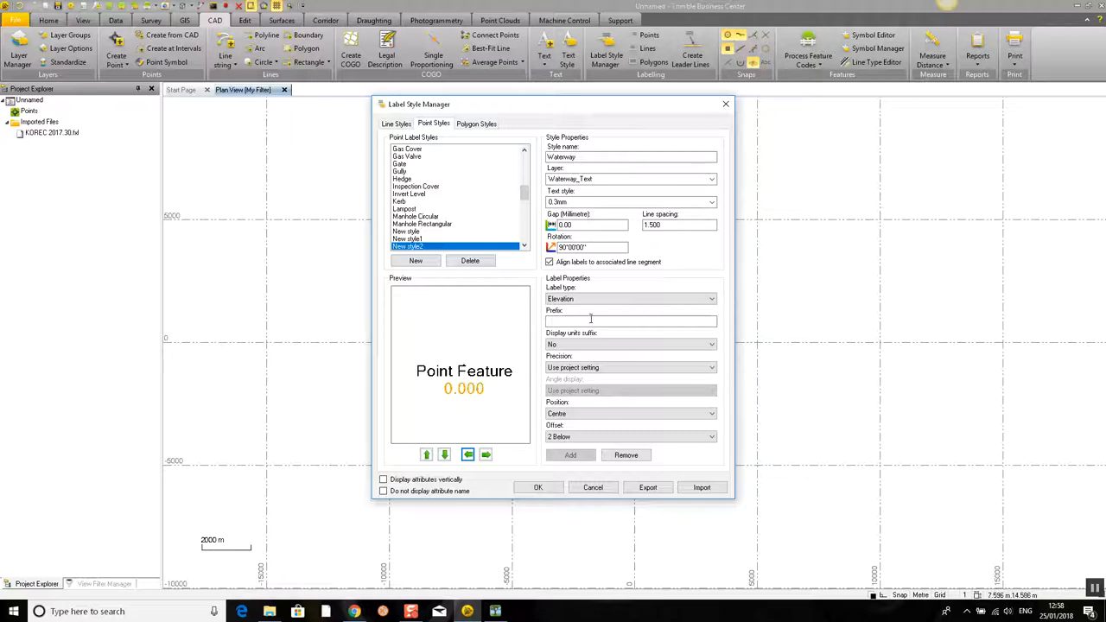
{"action": "left_click", "coordinate": [581, 225]}
{"action": "type", "text": "."}
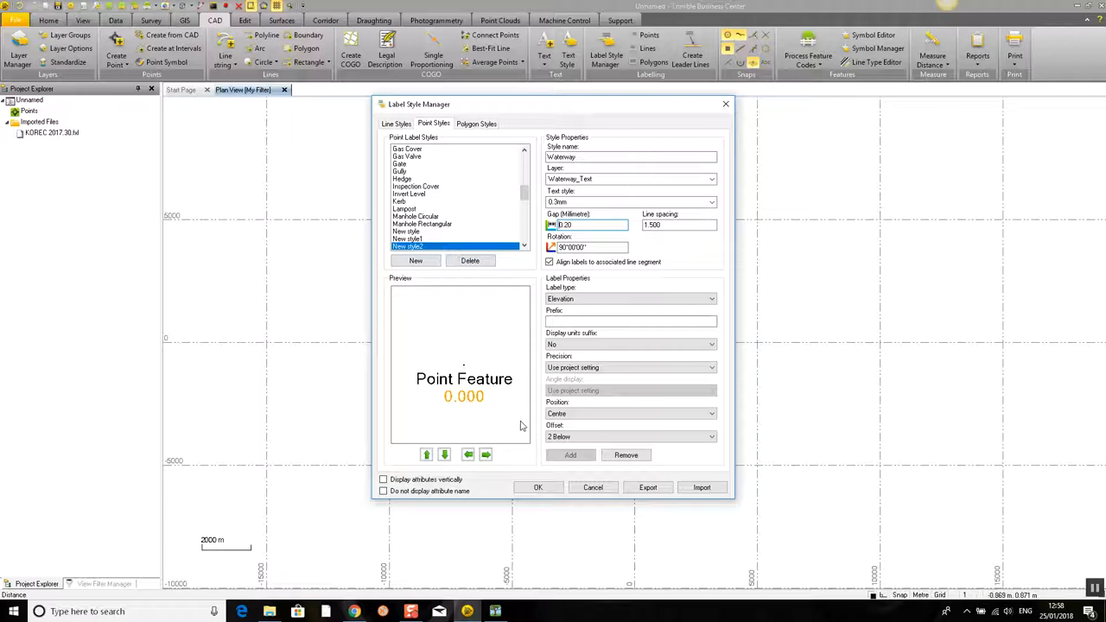
{"action": "left_click", "coordinate": [537, 488]}
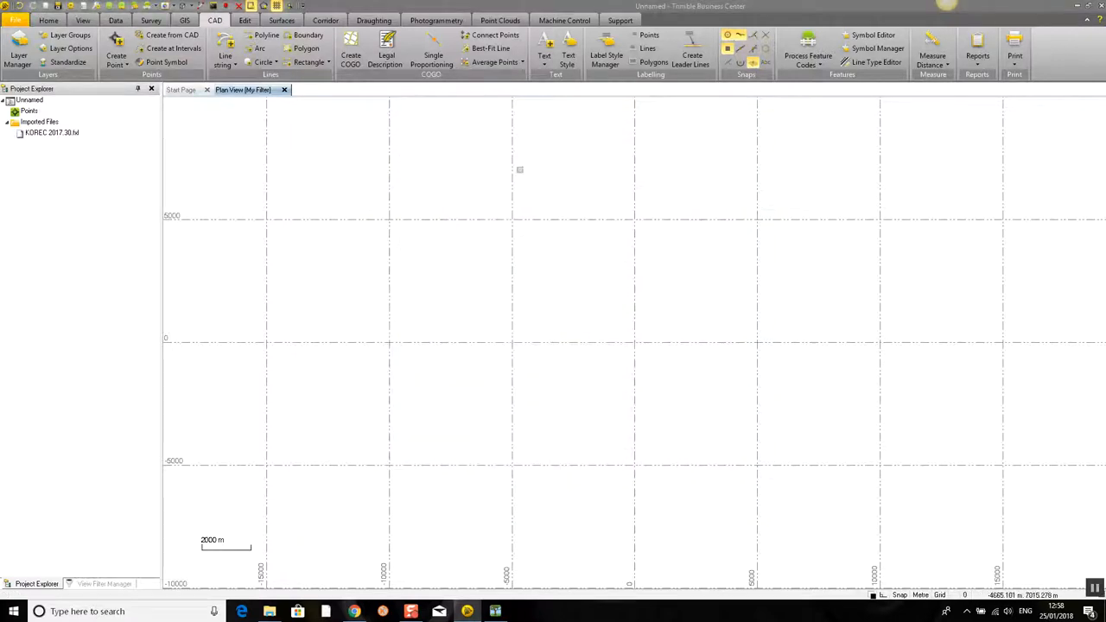
- Review the Waterway, Window Frame and Road Sign point label styles in the Label Style Manager
{"action": "left_click", "coordinate": [620, 56]}
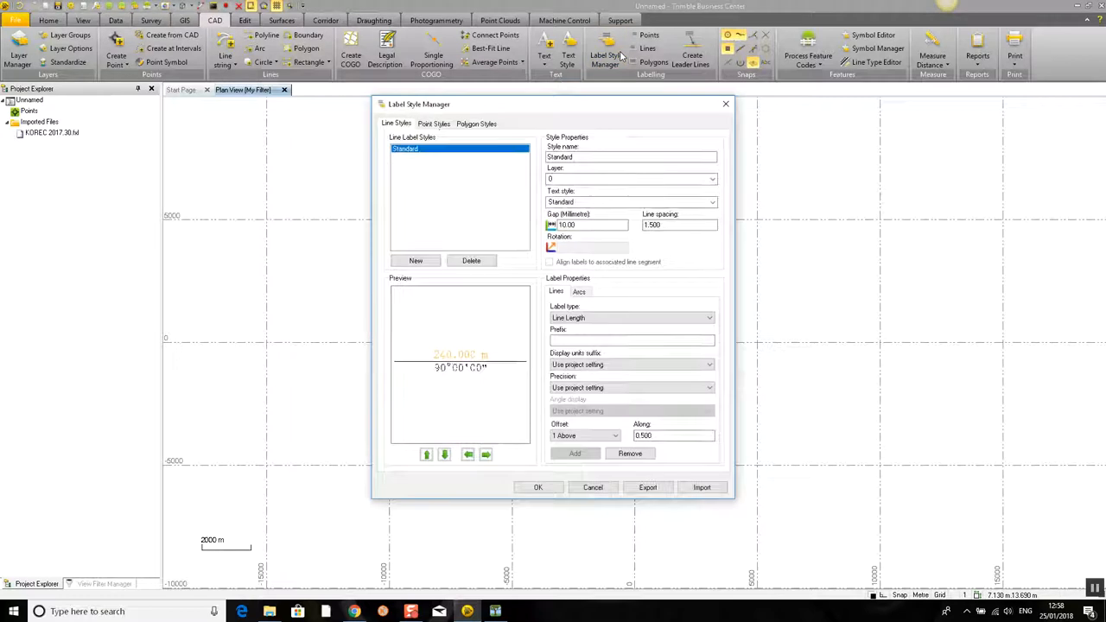
{"action": "left_click", "coordinate": [434, 124]}
{"action": "left_click_drag", "start_coordinate": [524, 160], "coordinate": [522, 244]}
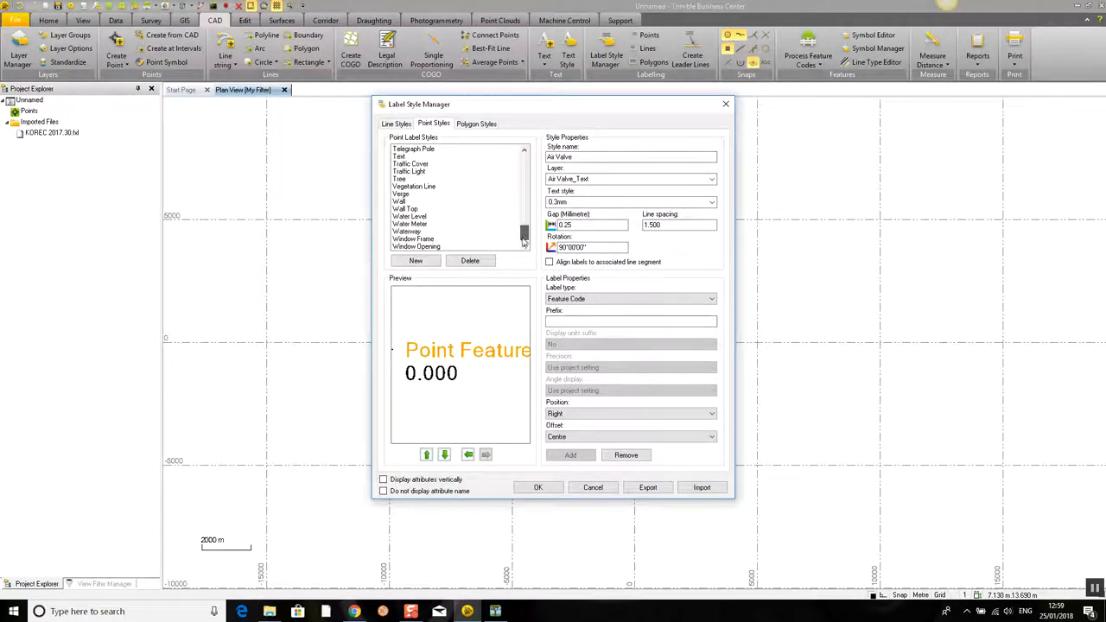
{"action": "left_click", "coordinate": [424, 232]}
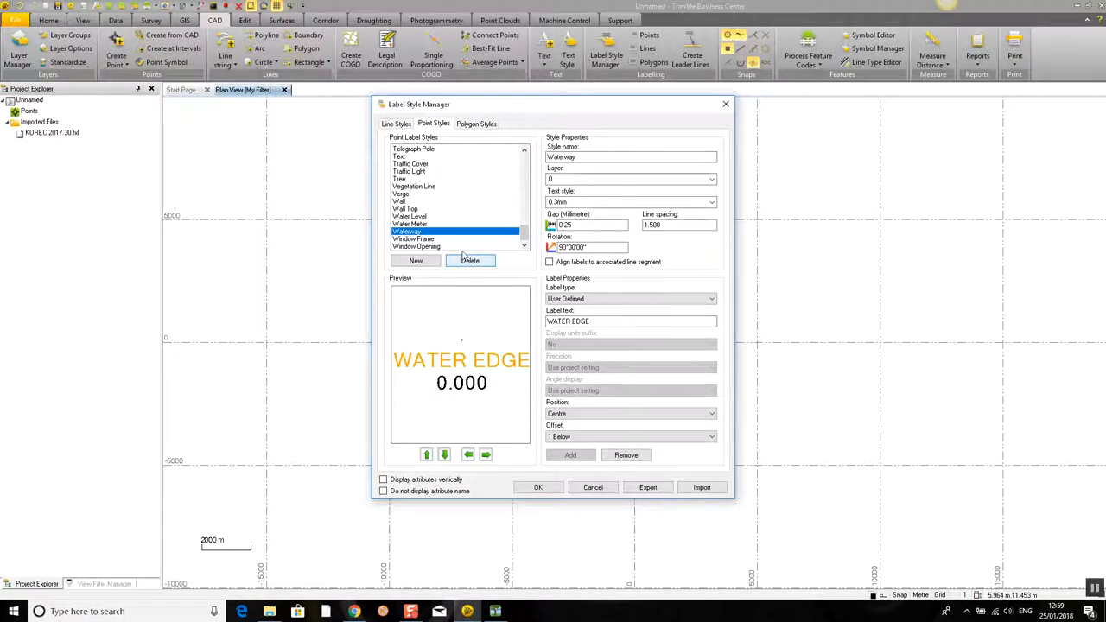
{"action": "left_click", "coordinate": [424, 241]}
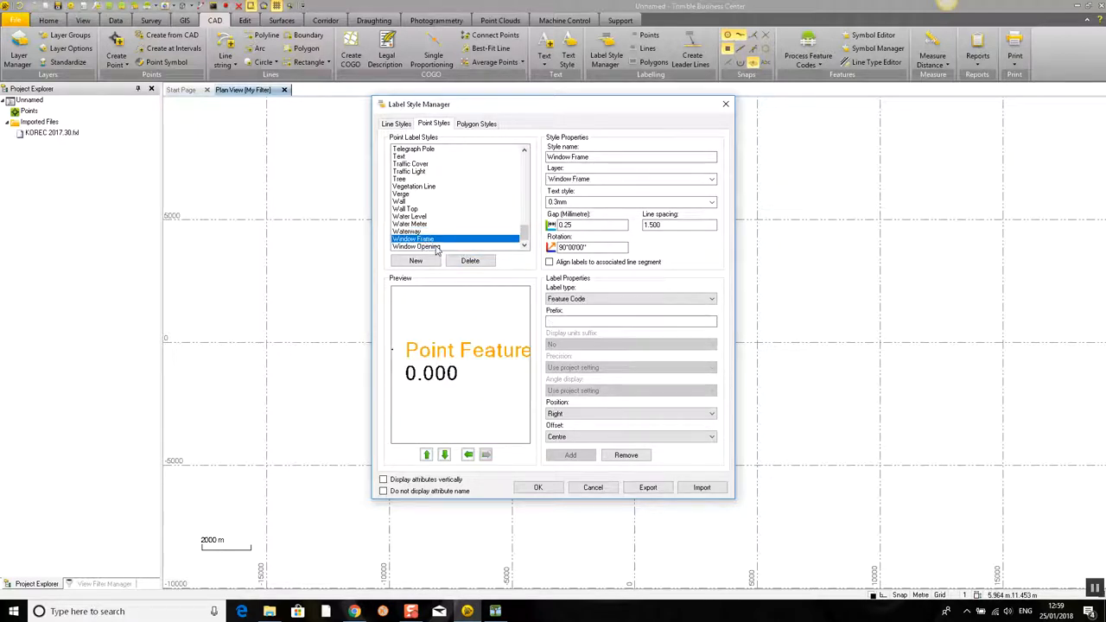
{"action": "mouse_move", "coordinate": [525, 232]}
{"action": "left_mouse_down"}
{"action": "mouse_move", "coordinate": [530, 192]}
{"action": "mouse_move", "coordinate": [530, 212]}
{"action": "left_mouse_up"}
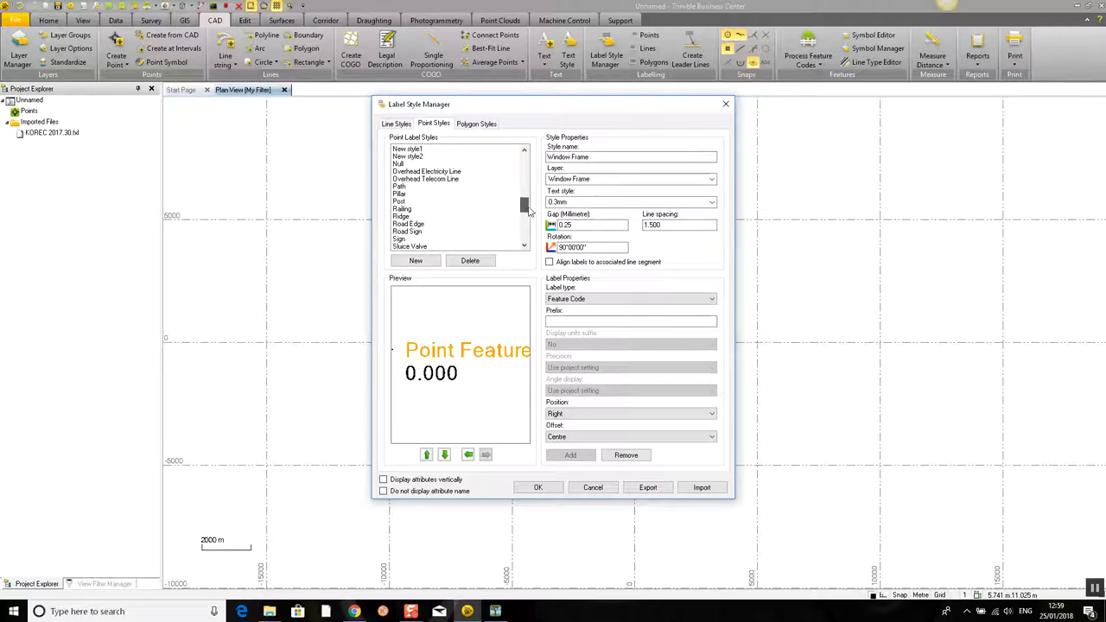
{"action": "left_click", "coordinate": [420, 231]}
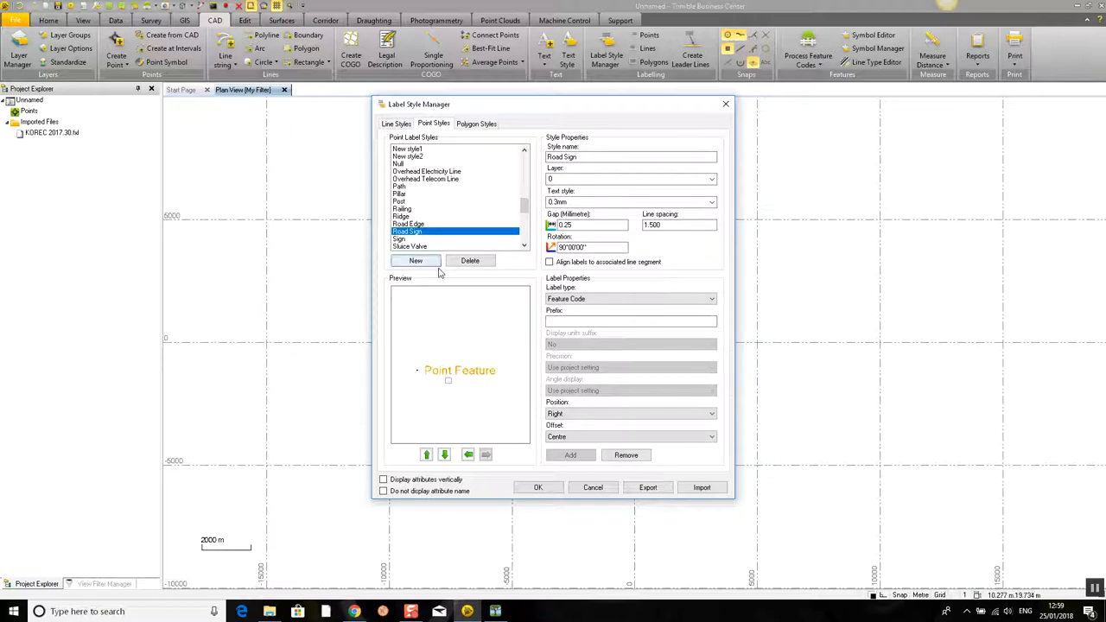
{"action": "left_click", "coordinate": [547, 491]}
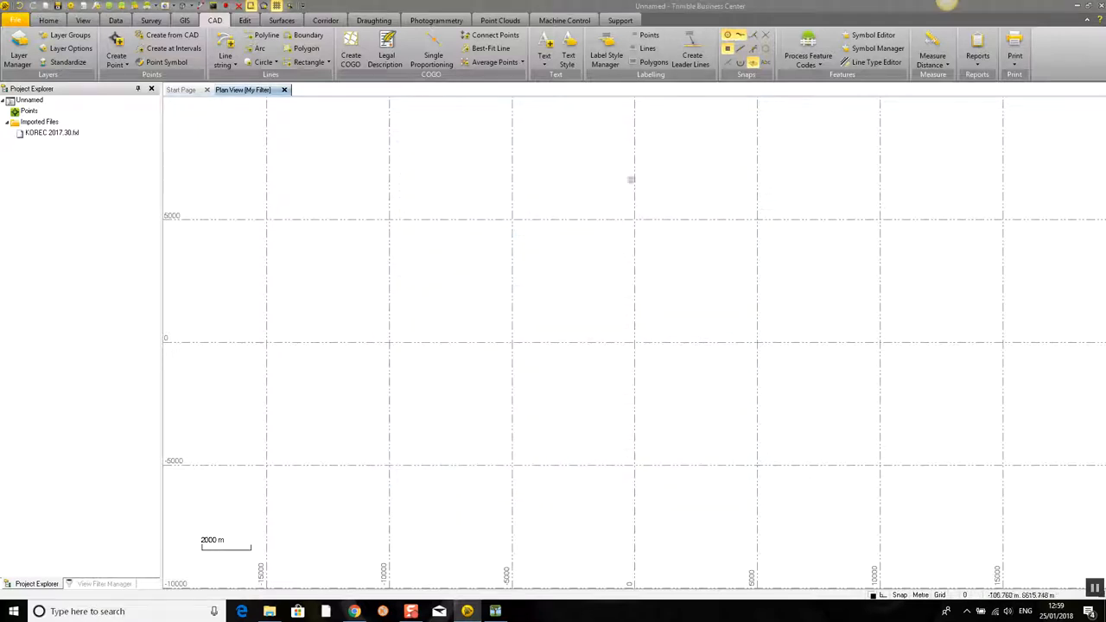
- Examine the 0.3mm text style's font choices and height settings in the Text Style Manager
{"action": "left_click", "coordinate": [571, 57]}
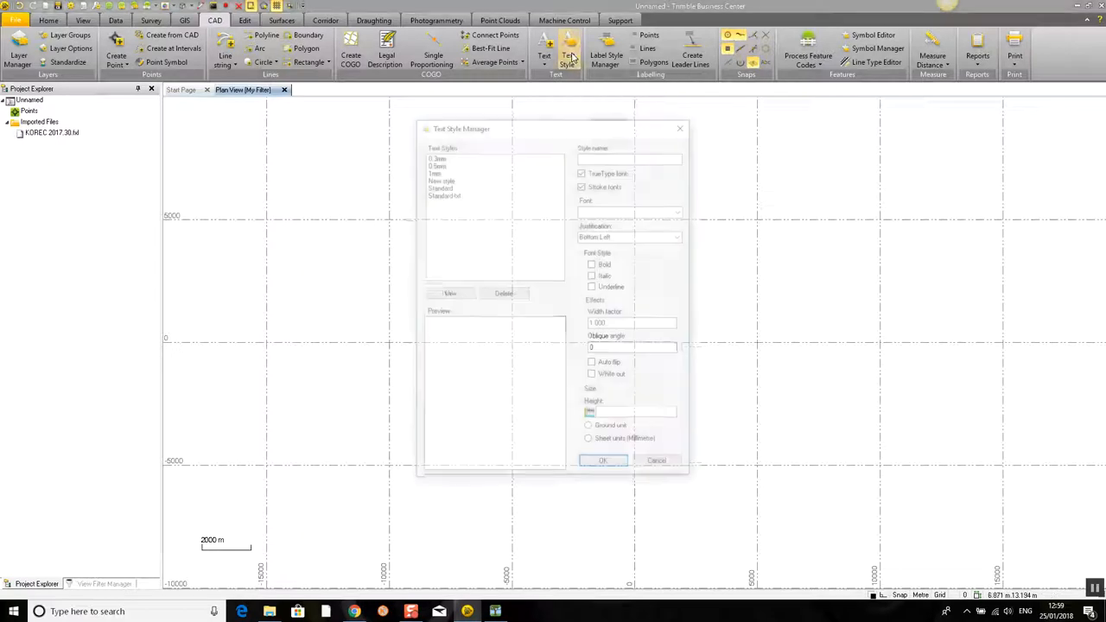
{"action": "left_click", "coordinate": [439, 156]}
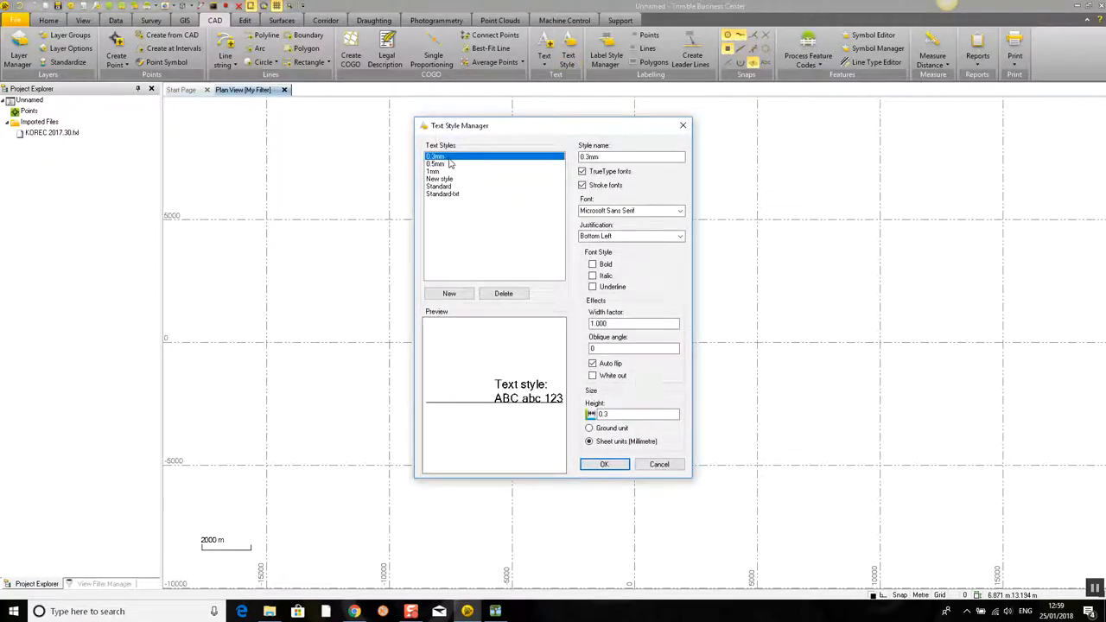
{"action": "left_click", "coordinate": [679, 212]}
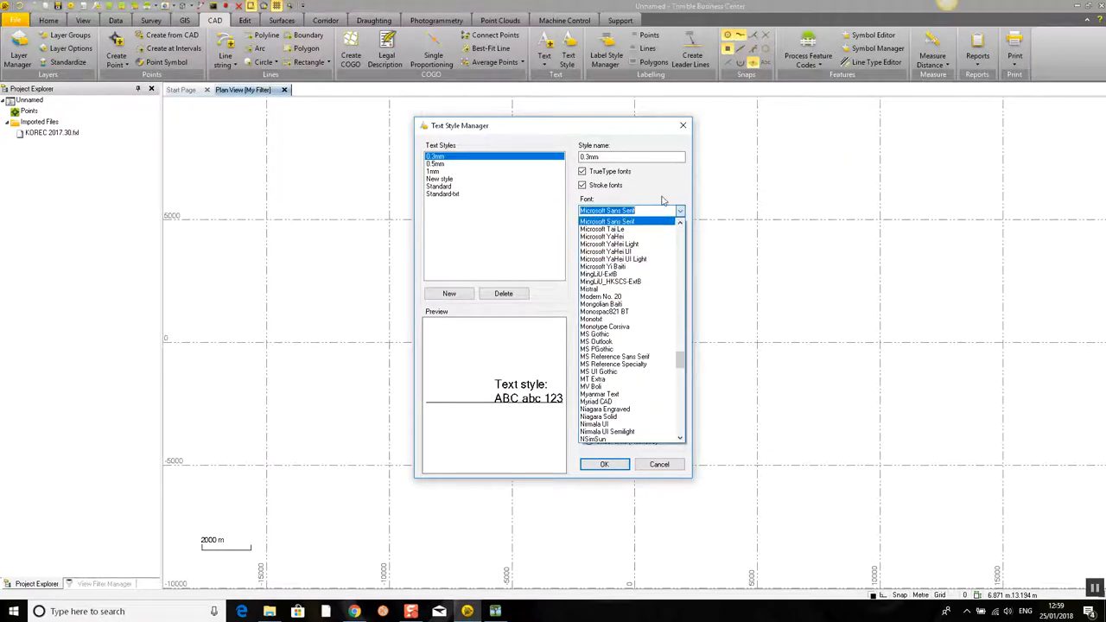
{"action": "left_click", "coordinate": [680, 213]}
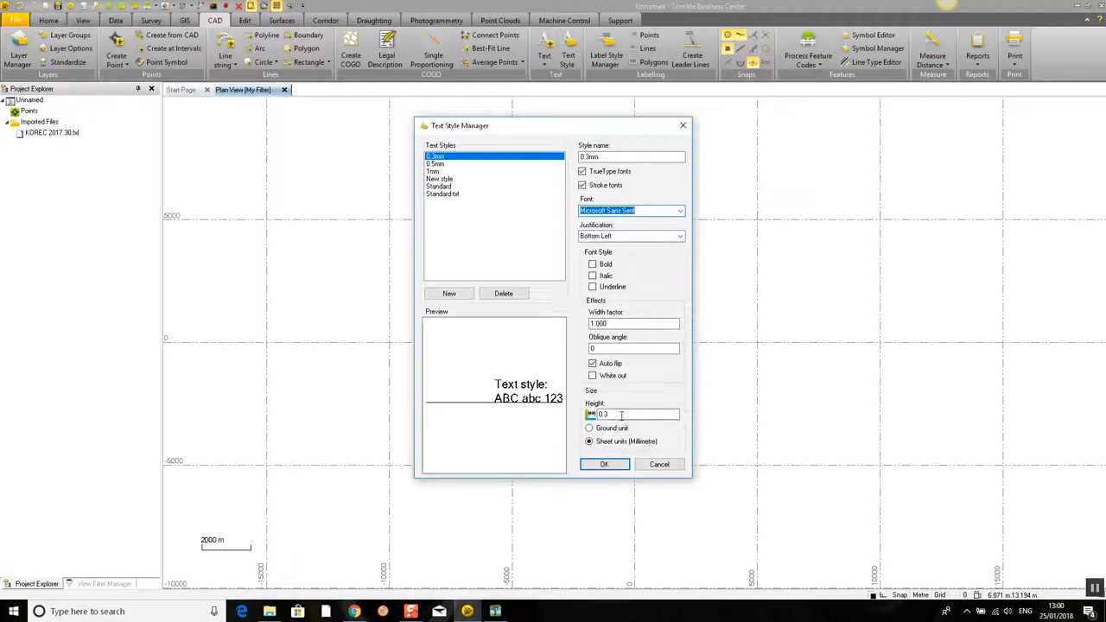
{"action": "left_click", "coordinate": [617, 465]}
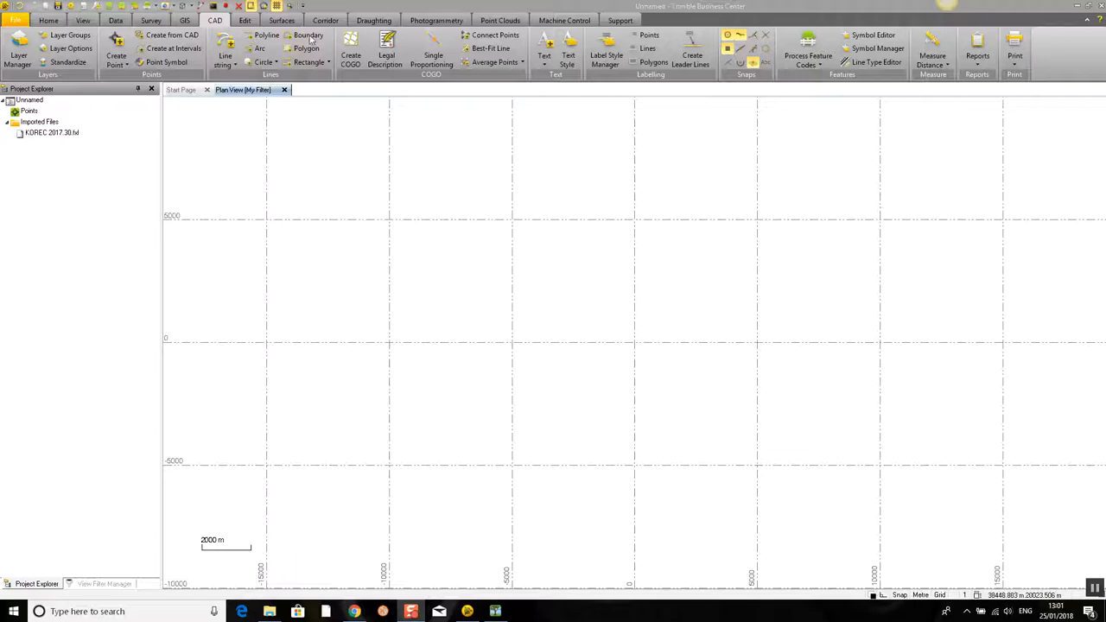
- Start exporting the point label styles to the Feature Definition Manager folder in Documents
{"action": "left_click", "coordinate": [607, 56]}
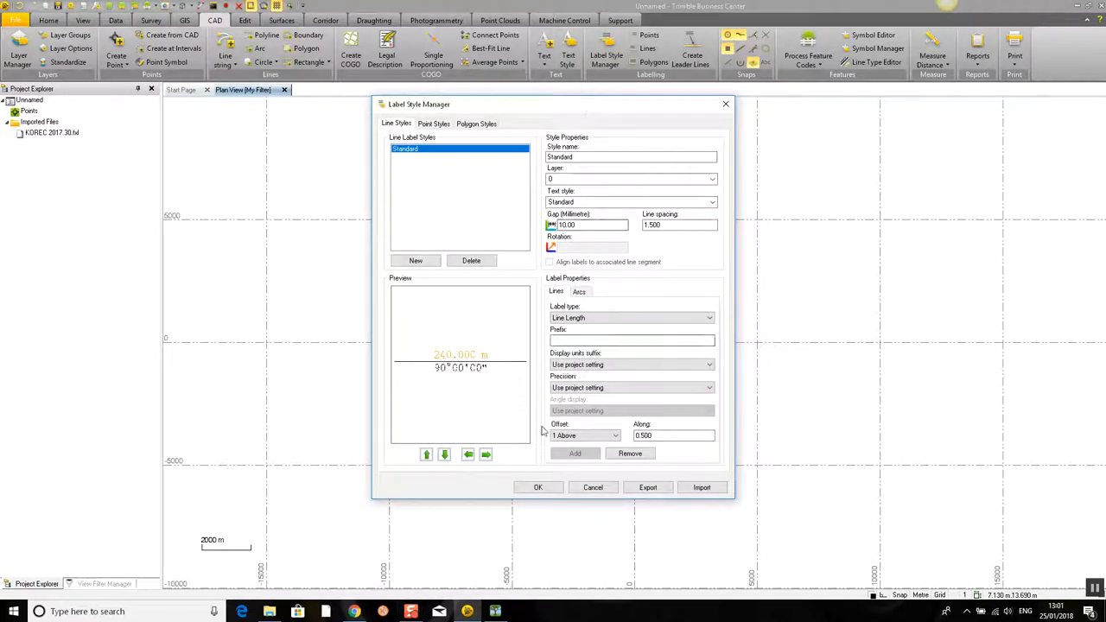
{"action": "left_click", "coordinate": [495, 612]}
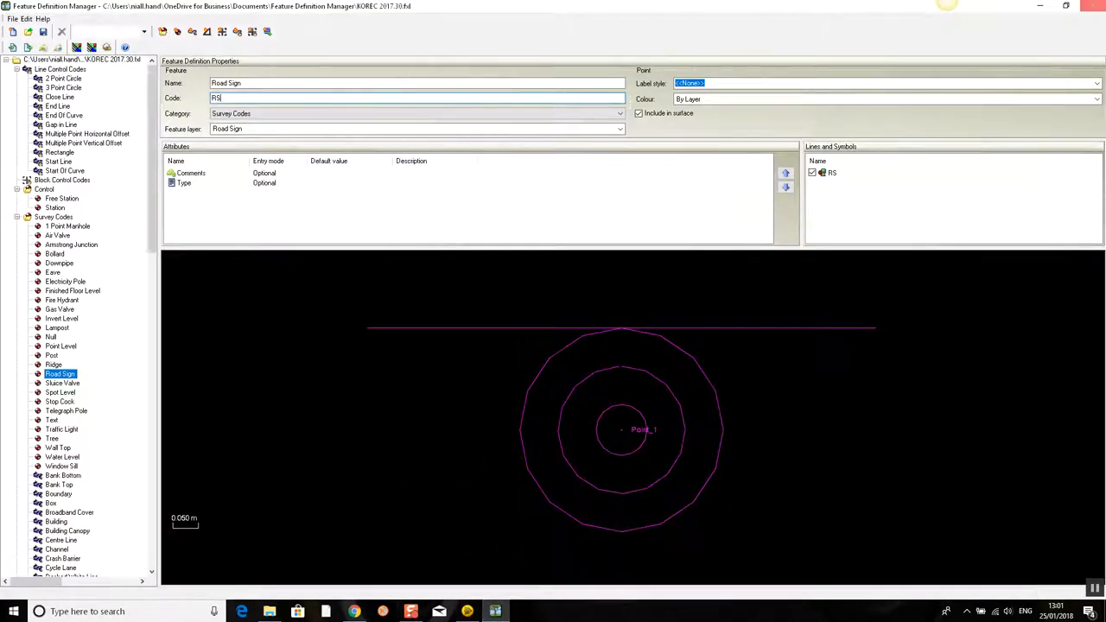
{"action": "left_click", "coordinate": [1040, 6]}
{"action": "left_click", "coordinate": [435, 124]}
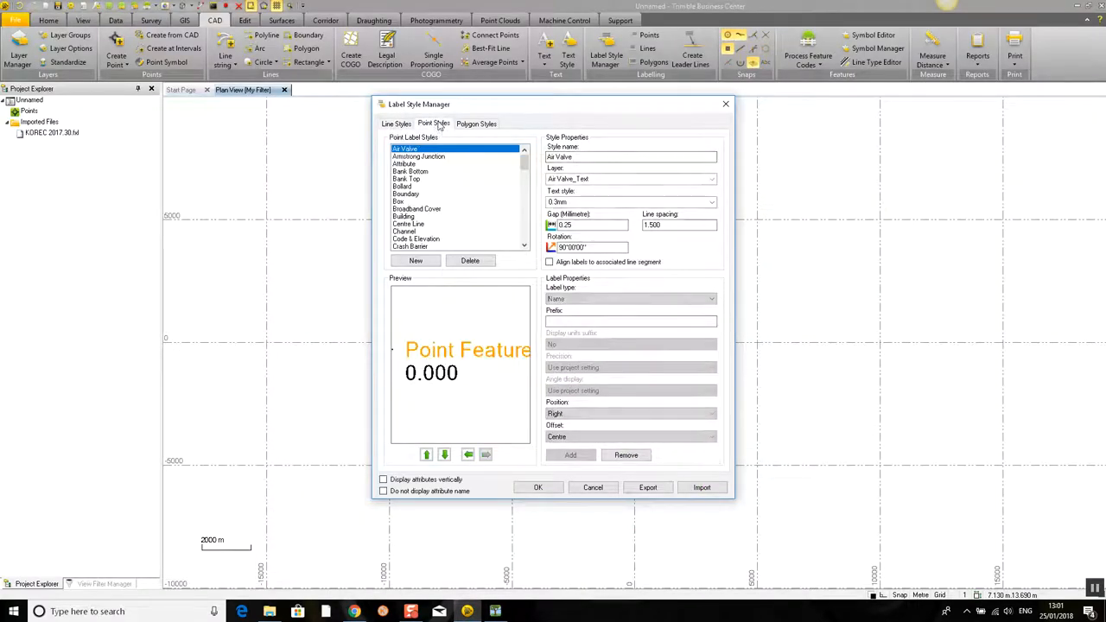
{"action": "left_click", "coordinate": [650, 487]}
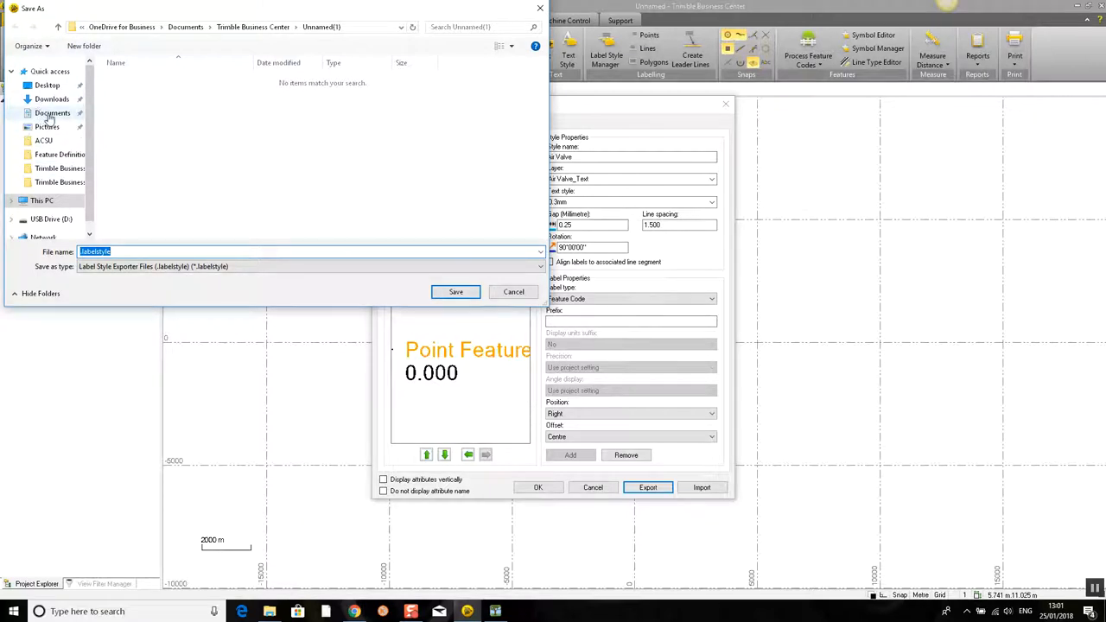
{"action": "left_click", "coordinate": [50, 113]}
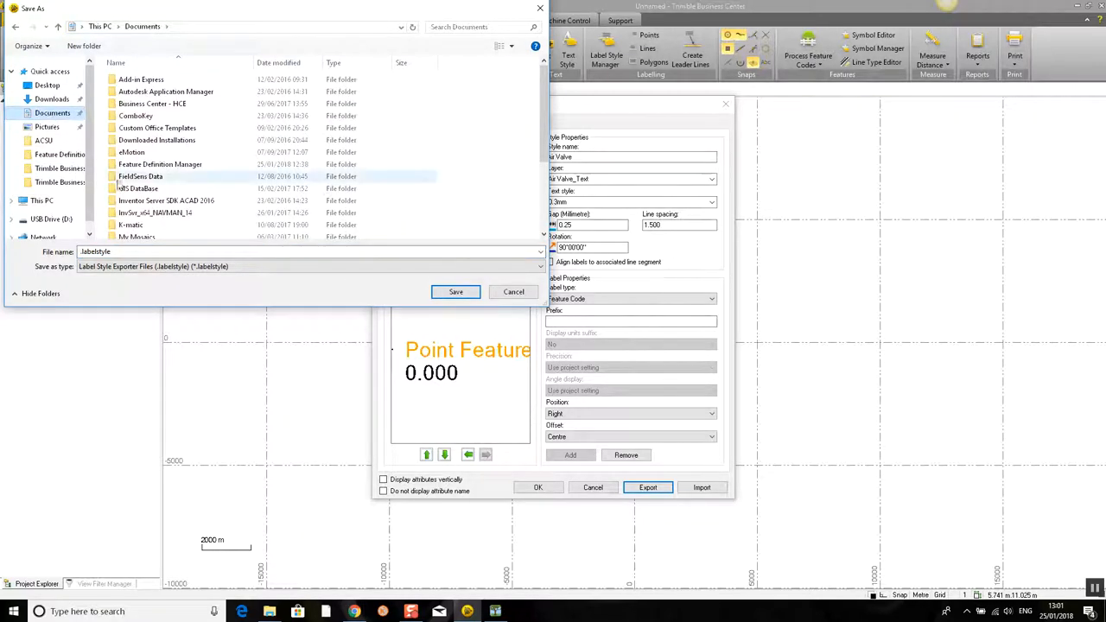
{"action": "double_click", "coordinate": [160, 164]}
- Save the label style export as KOREC25.0118.labelstyle and close the Label Style Manager
{"action": "left_click", "coordinate": [120, 251]}
{"action": "left_click", "coordinate": [82, 252]}
{"action": "type", "text": "KOREC"}
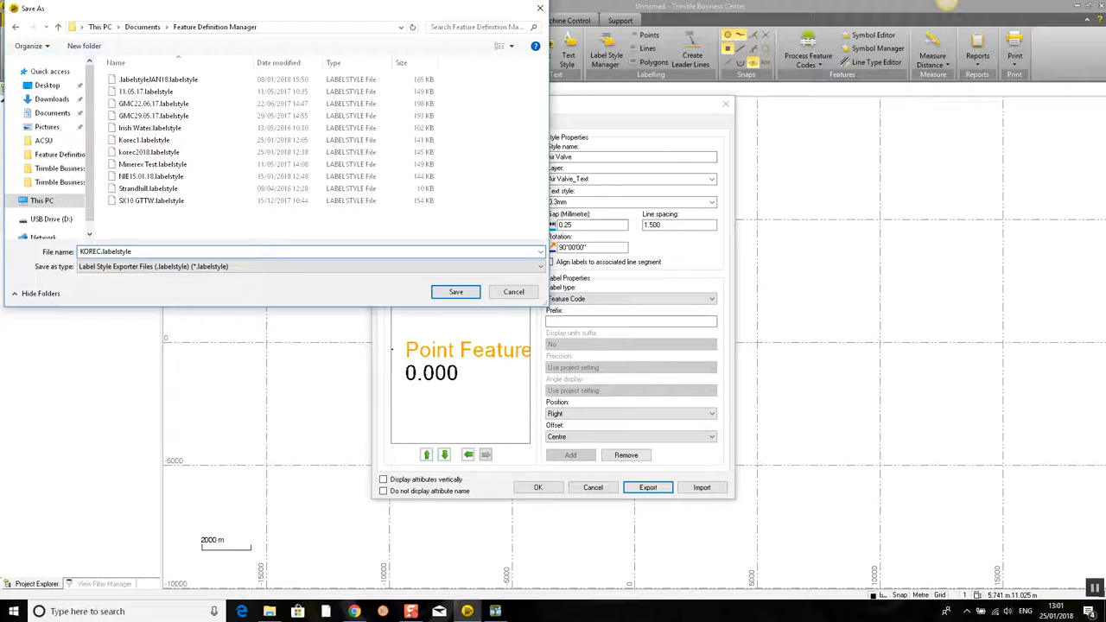
{"action": "type", "text": "25.0118"}
{"action": "left_click", "coordinate": [456, 292]}
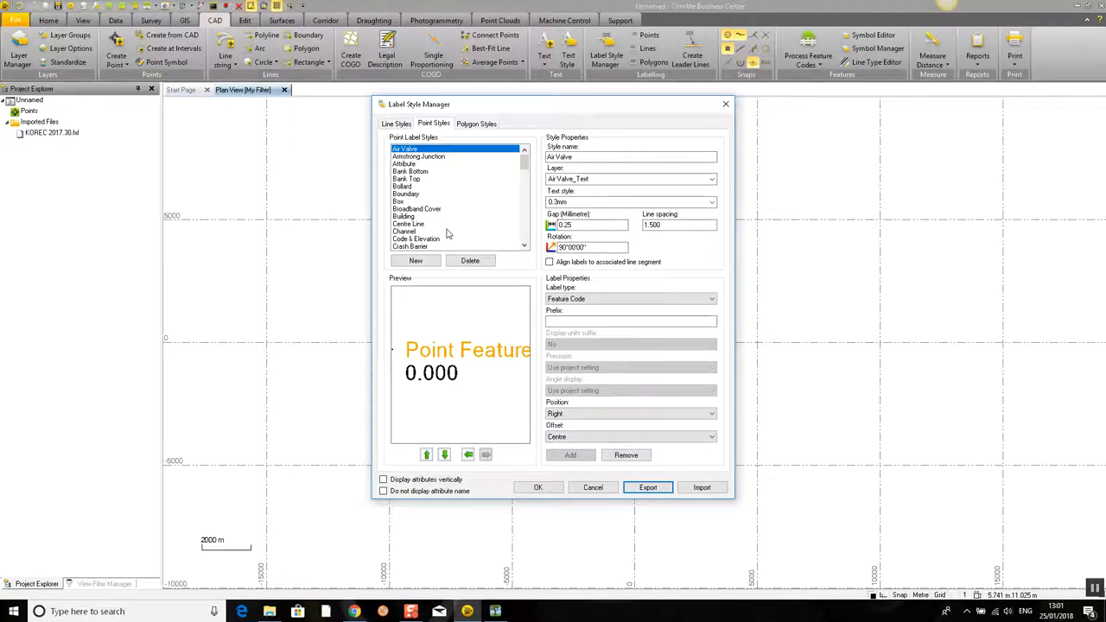
{"action": "left_click", "coordinate": [547, 487]}
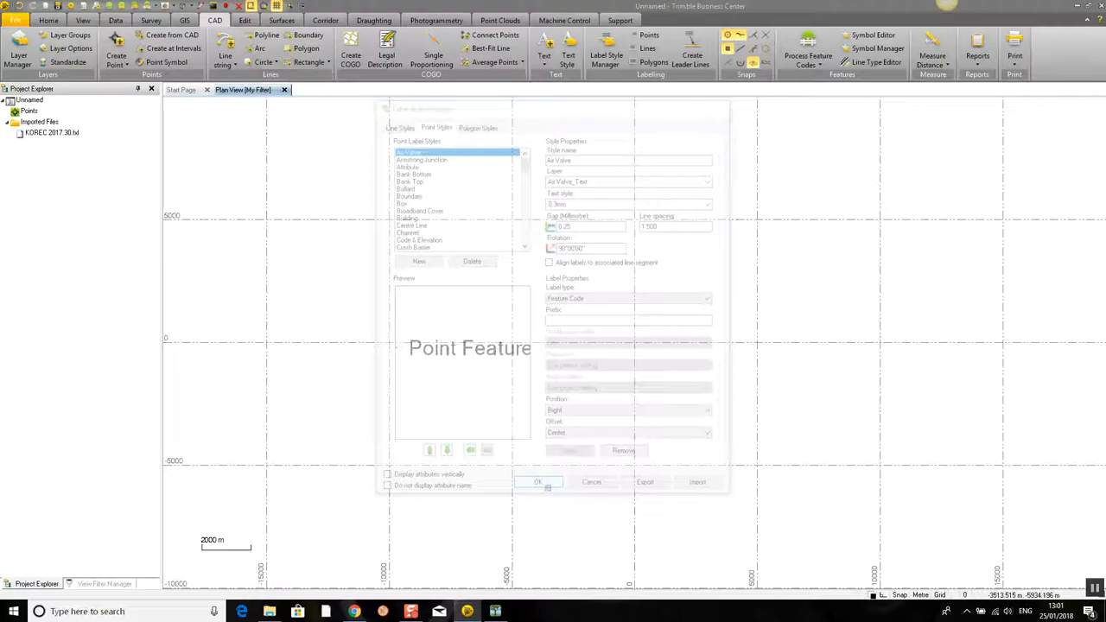
- Switch to Feature Definition Manager and import the label styles from KOREC25.0118.labelstyle for the Road Sign feature
{"action": "left_click", "coordinate": [1078, 7]}
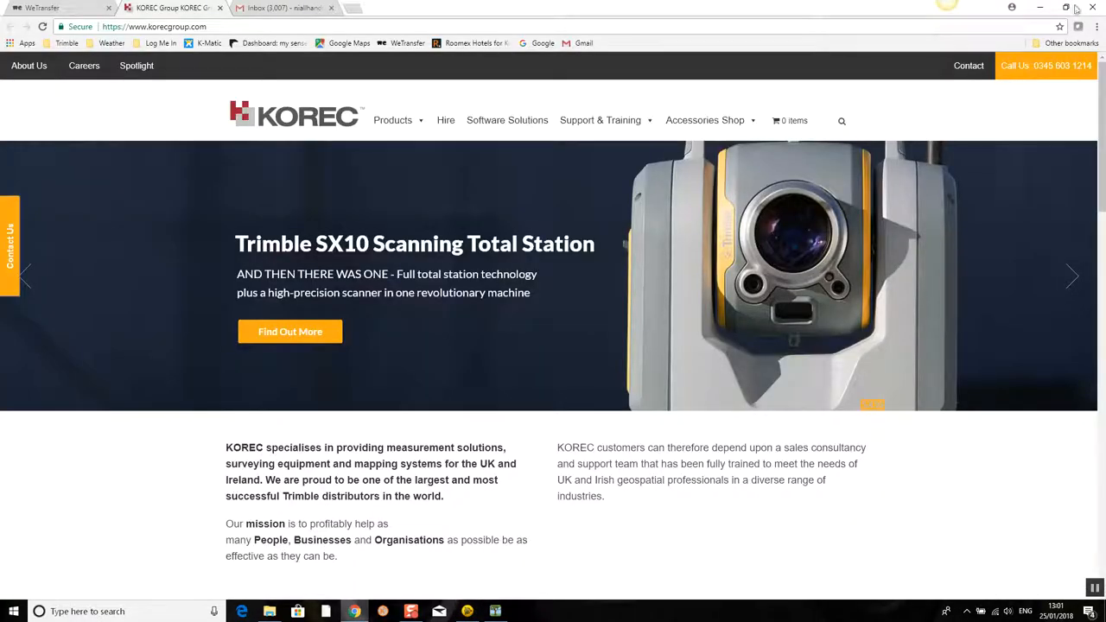
{"action": "left_click", "coordinate": [495, 612]}
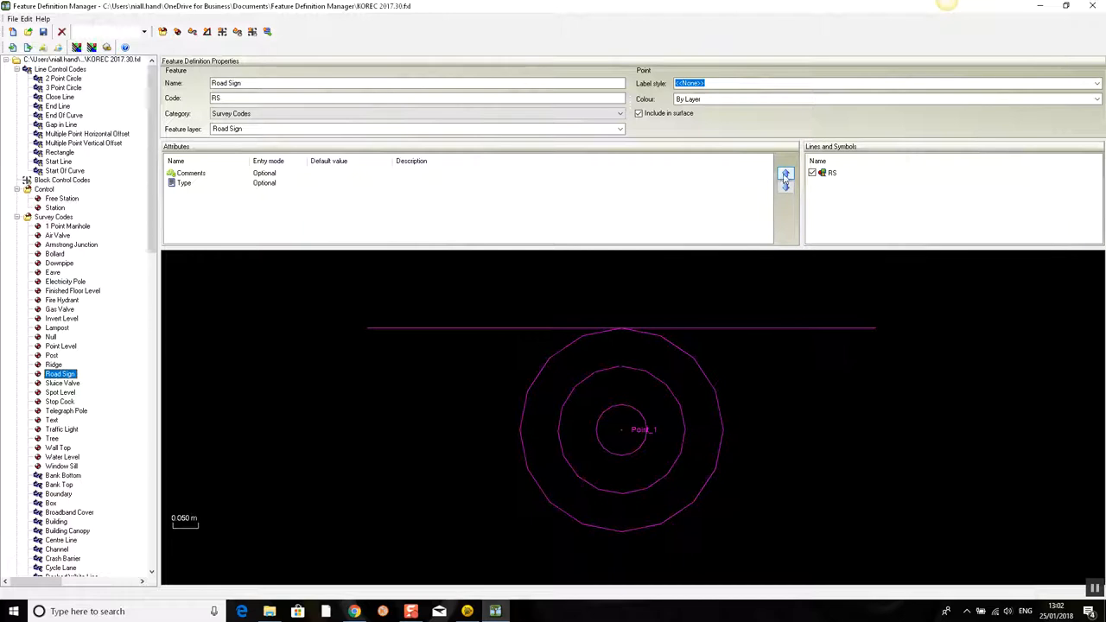
{"action": "left_click", "coordinate": [1100, 85]}
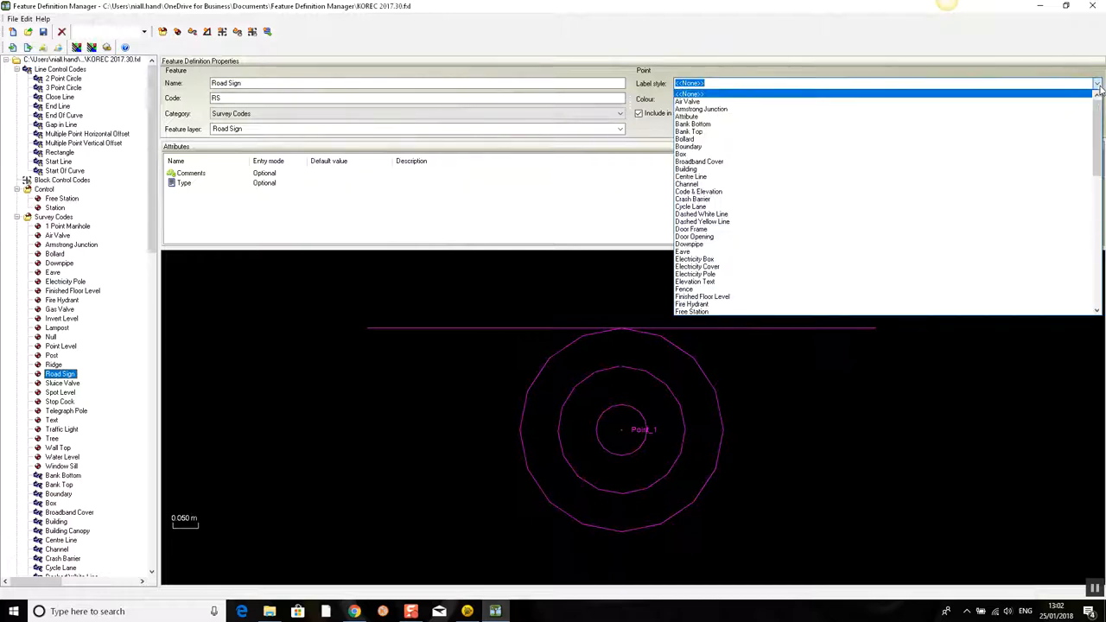
{"action": "left_click_drag", "start_coordinate": [1100, 120], "coordinate": [1101, 253]}
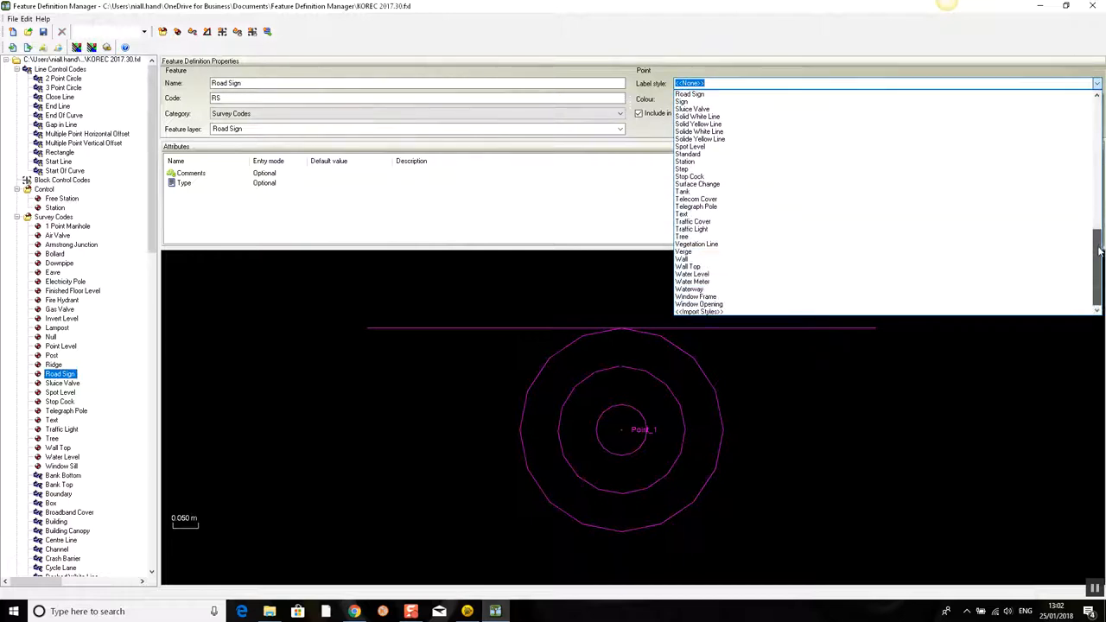
{"action": "left_click", "coordinate": [717, 313]}
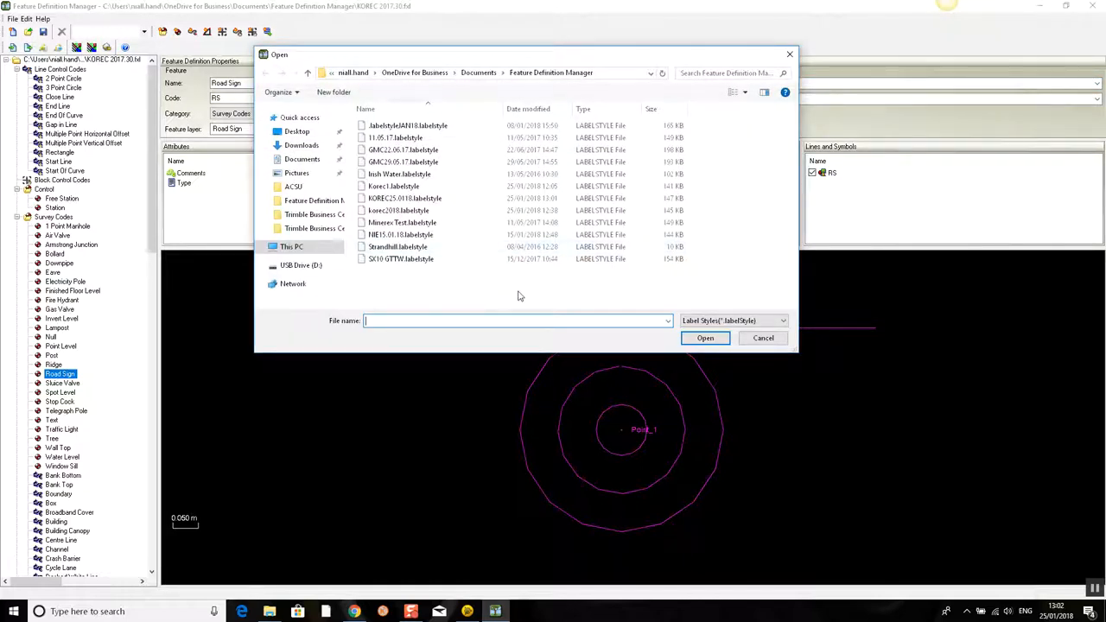
{"action": "left_click", "coordinate": [401, 201]}
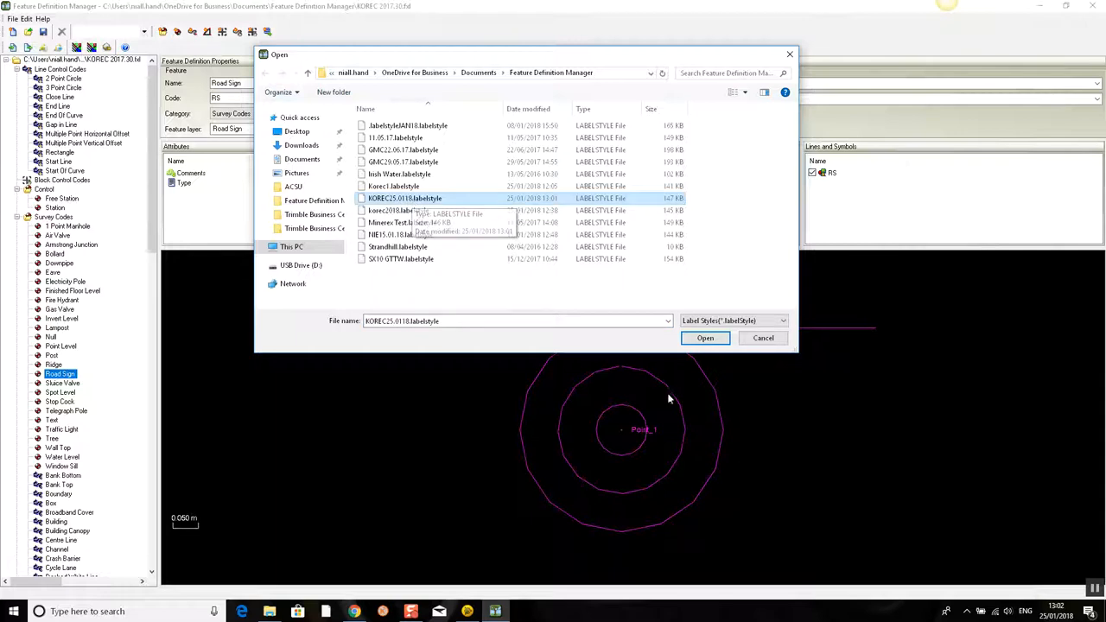
{"action": "left_click", "coordinate": [696, 340]}
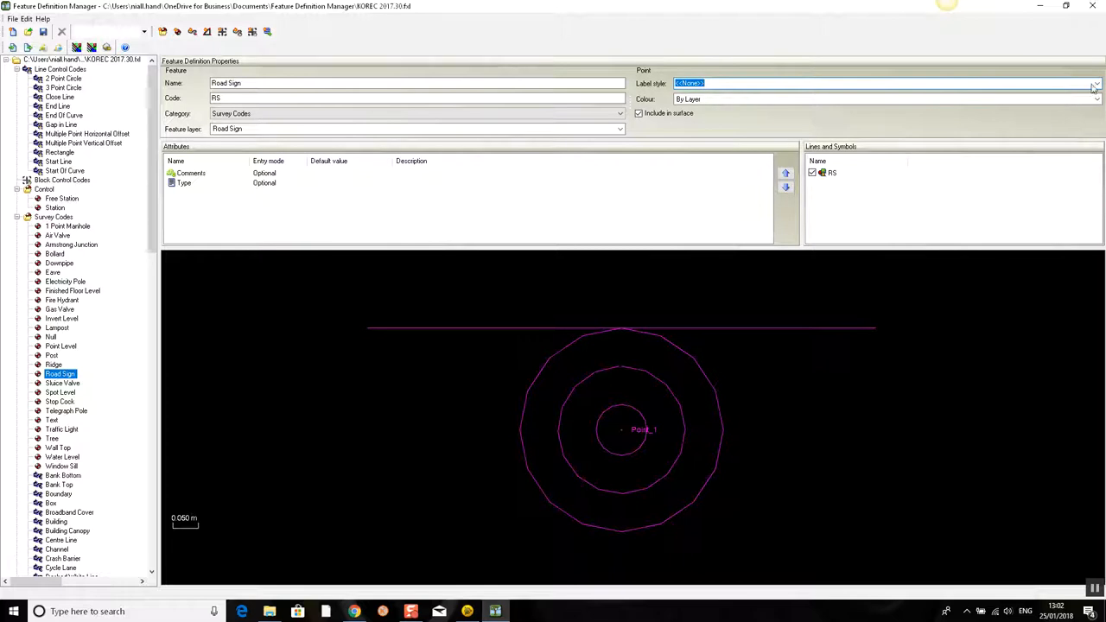
- Assign the Road Sign label style to the Road Sign feature's points
{"action": "left_click", "coordinate": [1096, 85]}
{"action": "left_click_drag", "start_coordinate": [1098, 118], "coordinate": [1095, 219]}
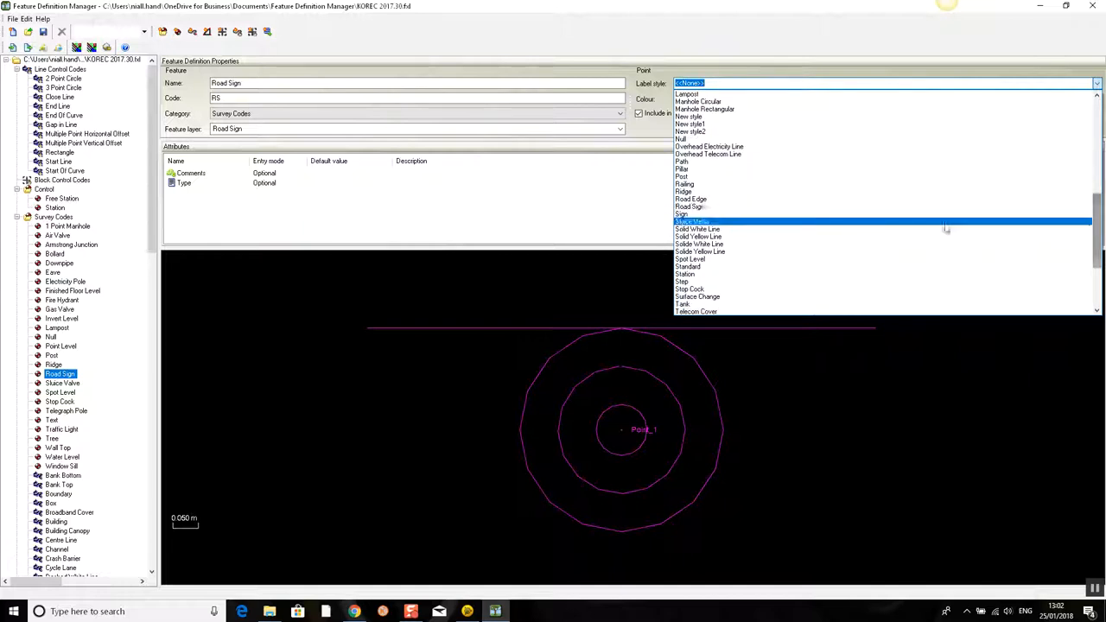
{"action": "left_click", "coordinate": [756, 208]}
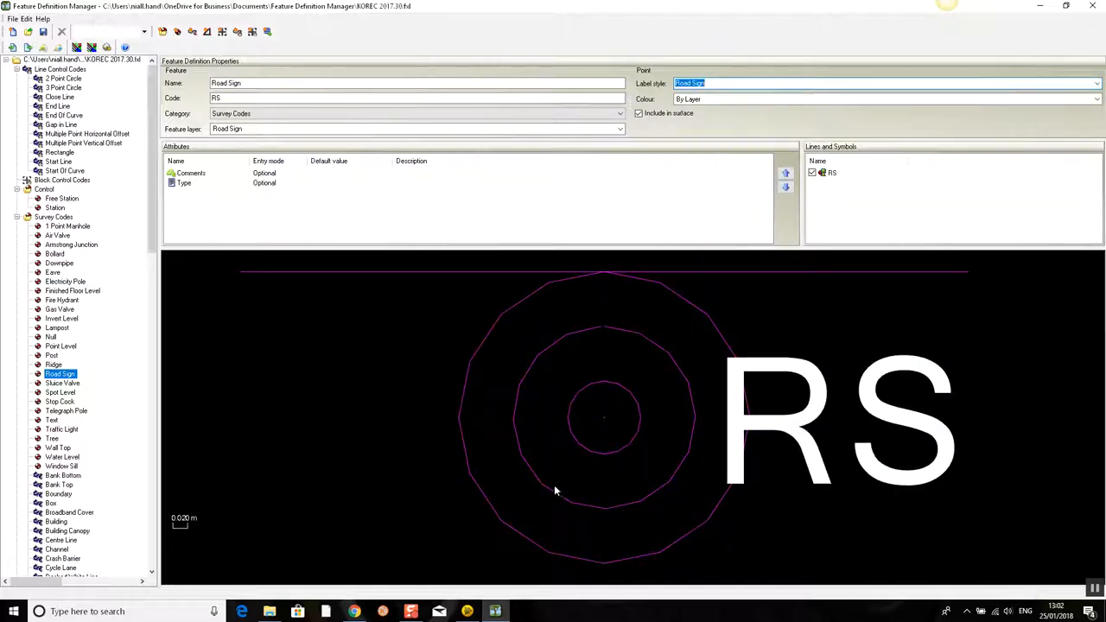
{"action": "scroll", "coordinate": [570, 444], "scroll_direction": "down", "scroll_amount": 3}
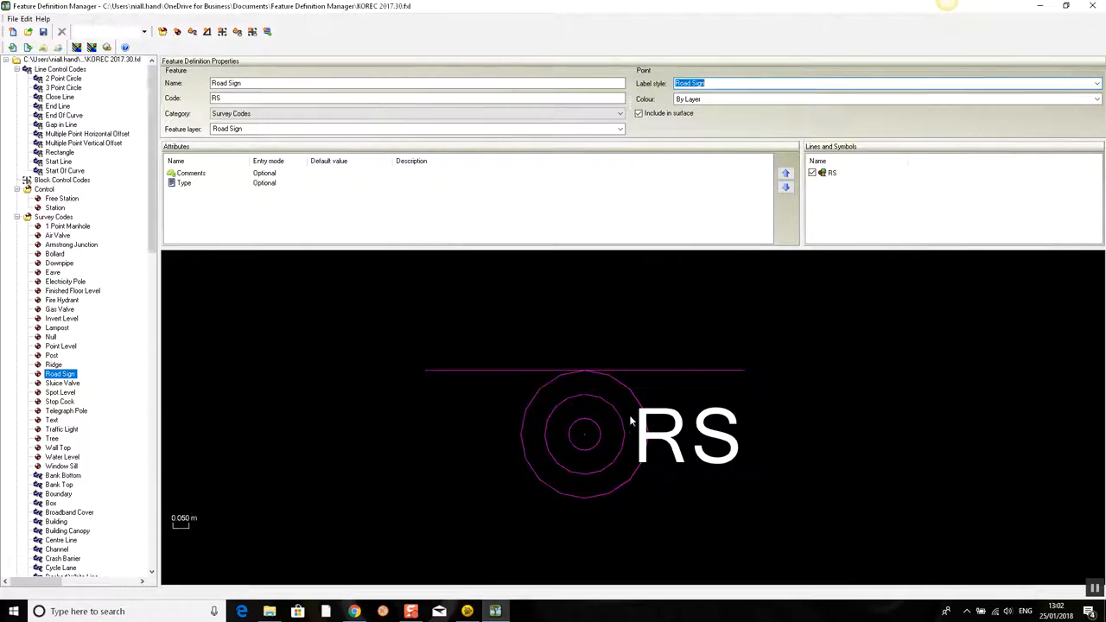
- Change the fixed ground size value of the Road Sign feature's RS symbol
{"action": "double_click", "coordinate": [832, 172]}
{"action": "left_click", "coordinate": [543, 332]}
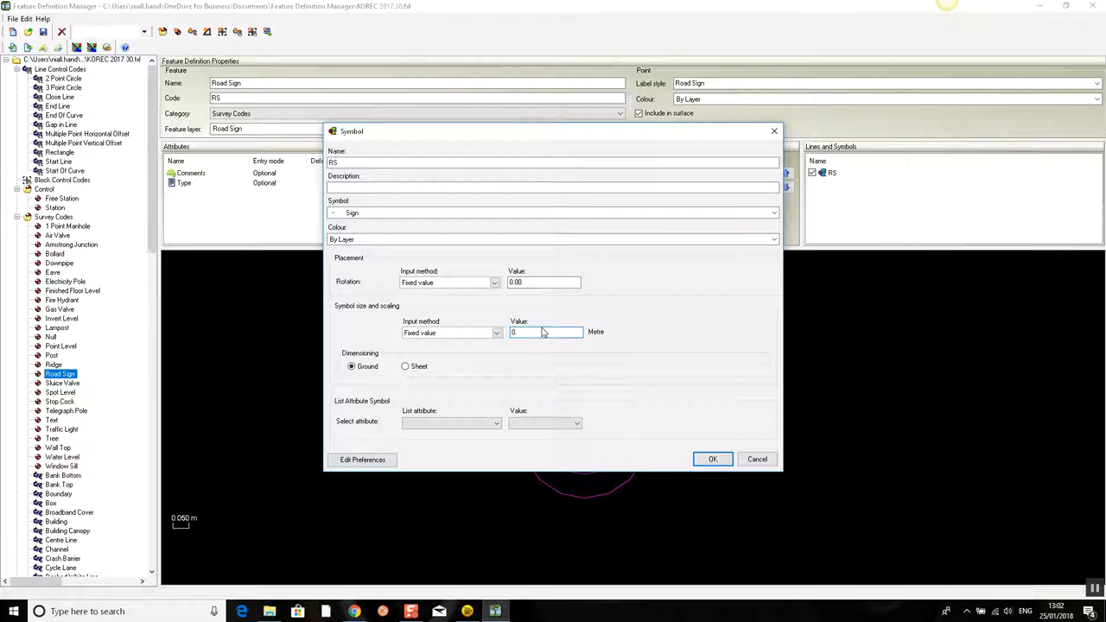
{"action": "left_click", "coordinate": [712, 461]}
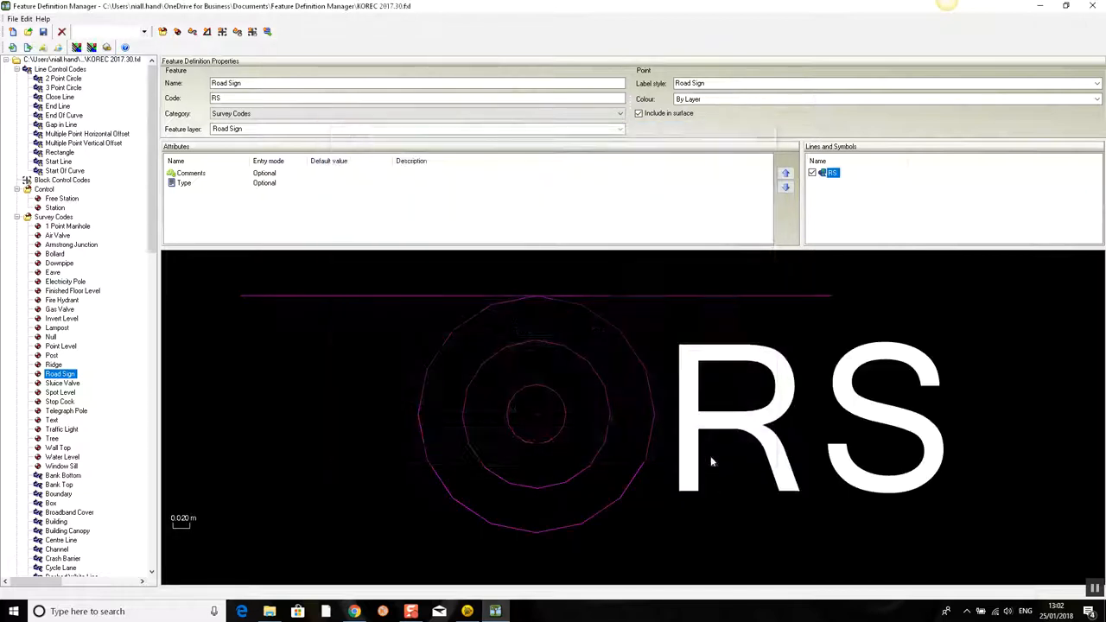
- Assign the Waterway label style to the Waterway feature's points and inspect the label in the preview
{"action": "left_click_drag", "start_coordinate": [627, 471], "coordinate": [653, 435]}
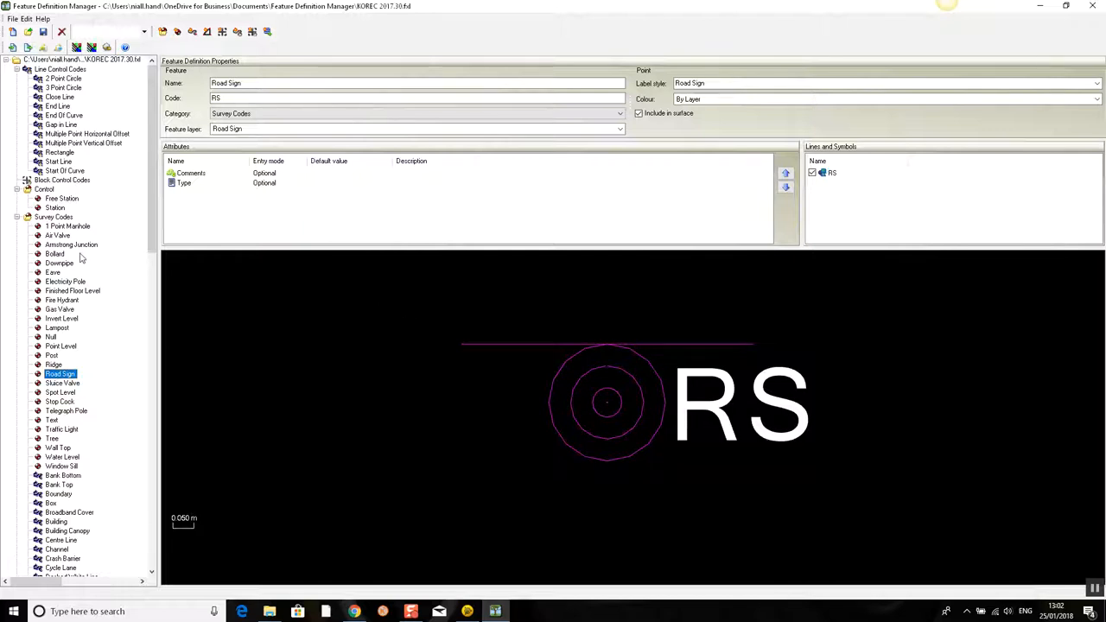
{"action": "scroll", "coordinate": [157, 262], "scroll_direction": "down", "scroll_amount": 3}
{"action": "left_click_drag", "start_coordinate": [157, 262], "coordinate": [148, 409]}
{"action": "left_click", "coordinate": [56, 393]}
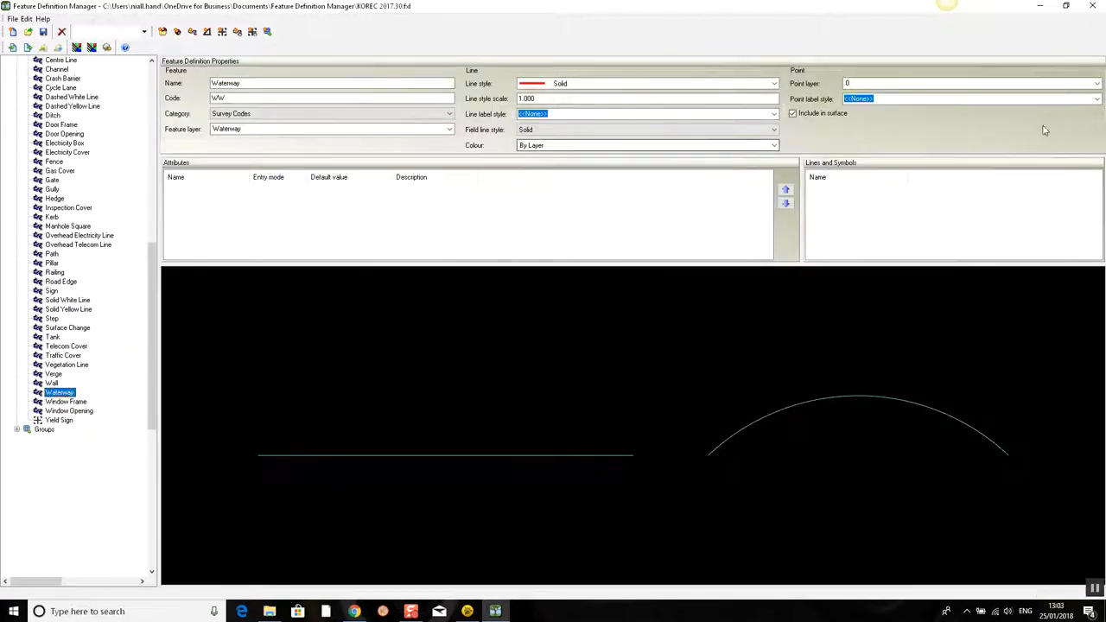
{"action": "left_click", "coordinate": [1097, 84]}
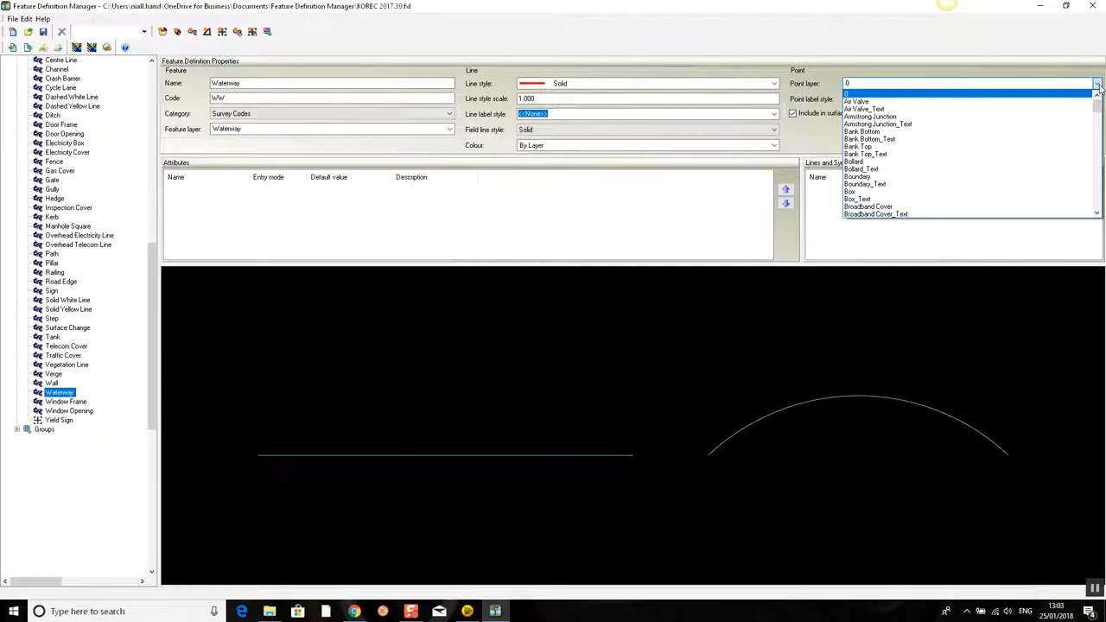
{"action": "left_click", "coordinate": [1097, 86]}
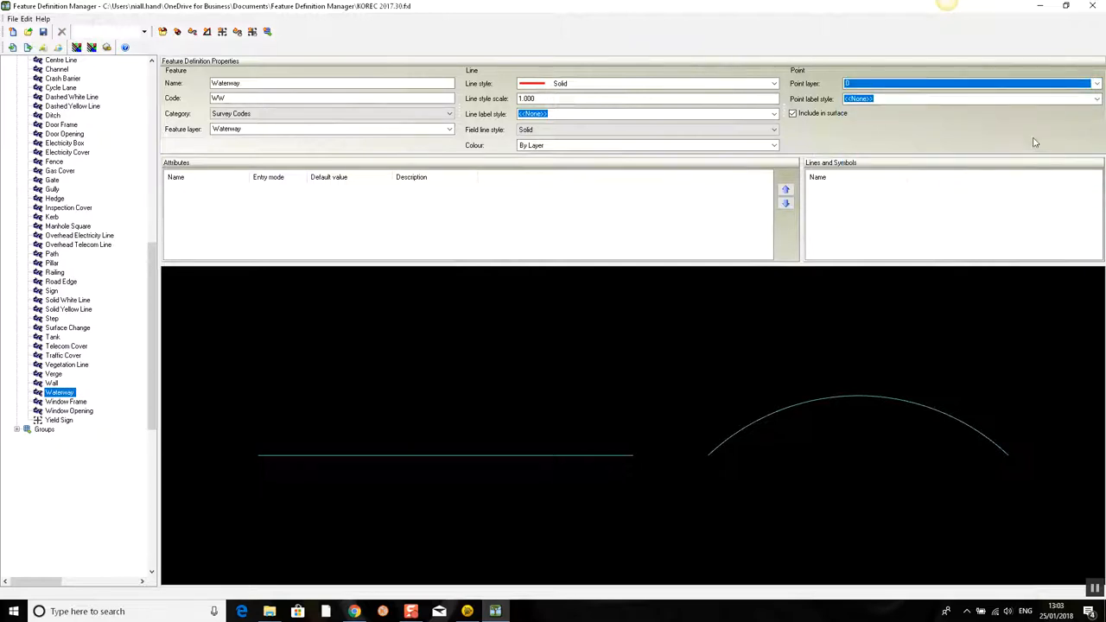
{"action": "left_click", "coordinate": [1097, 98]}
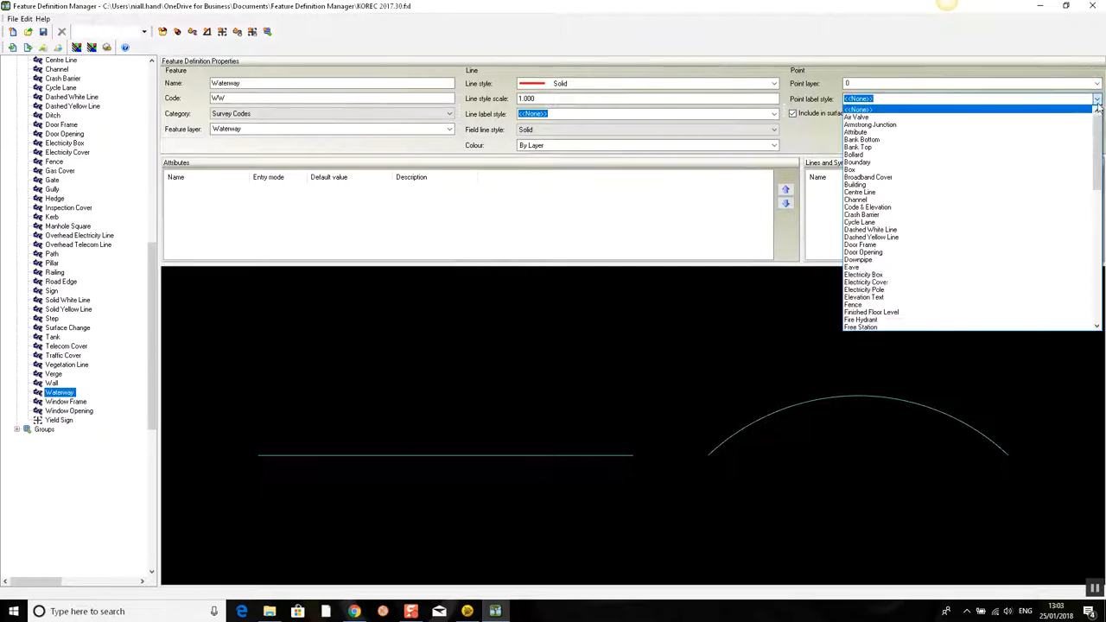
{"action": "left_click_drag", "start_coordinate": [1101, 138], "coordinate": [1101, 265]}
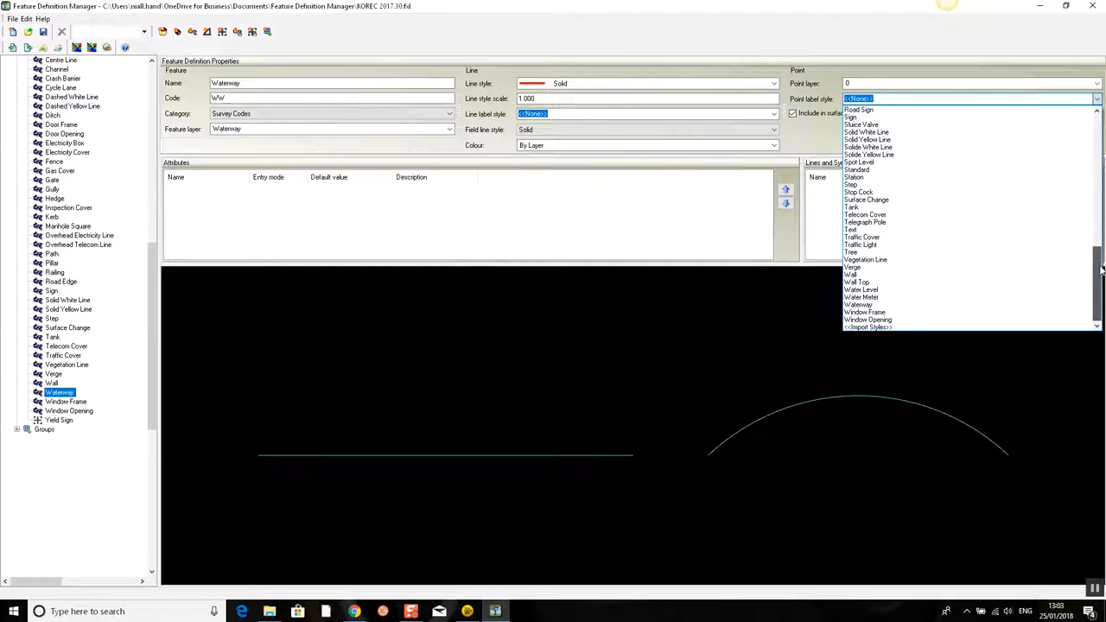
{"action": "left_click", "coordinate": [936, 306]}
{"action": "scroll", "coordinate": [233, 462], "scroll_direction": "up", "scroll_amount": 5}
{"action": "scroll", "coordinate": [274, 444], "scroll_direction": "up", "scroll_amount": 5}
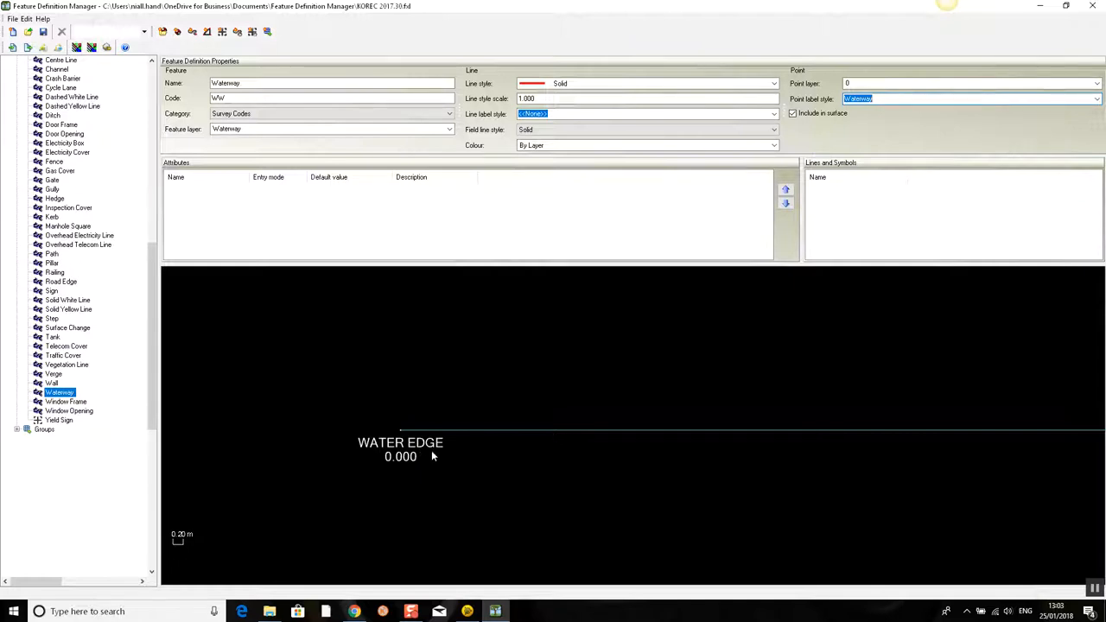
{"action": "scroll", "coordinate": [430, 460], "scroll_direction": "down", "scroll_amount": 5}
{"action": "scroll", "coordinate": [504, 414], "scroll_direction": "down", "scroll_amount": 3}
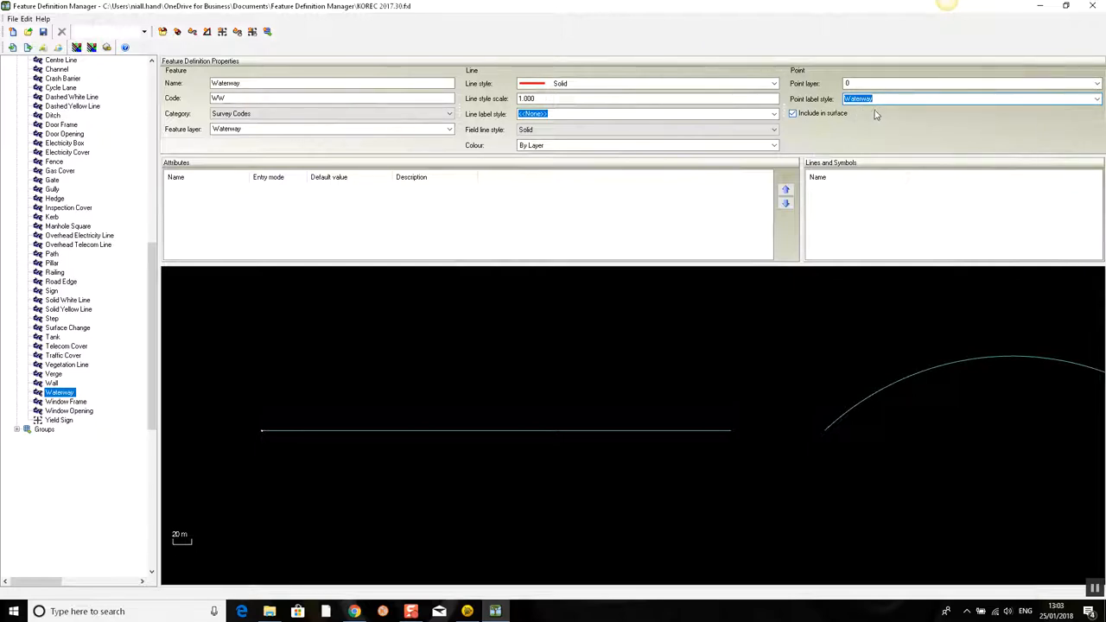
- Set the Waterway feature's point layer to Waterway_Text
{"action": "left_click", "coordinate": [1096, 83]}
{"action": "left_click_drag", "start_coordinate": [1096, 100], "coordinate": [1098, 214]}
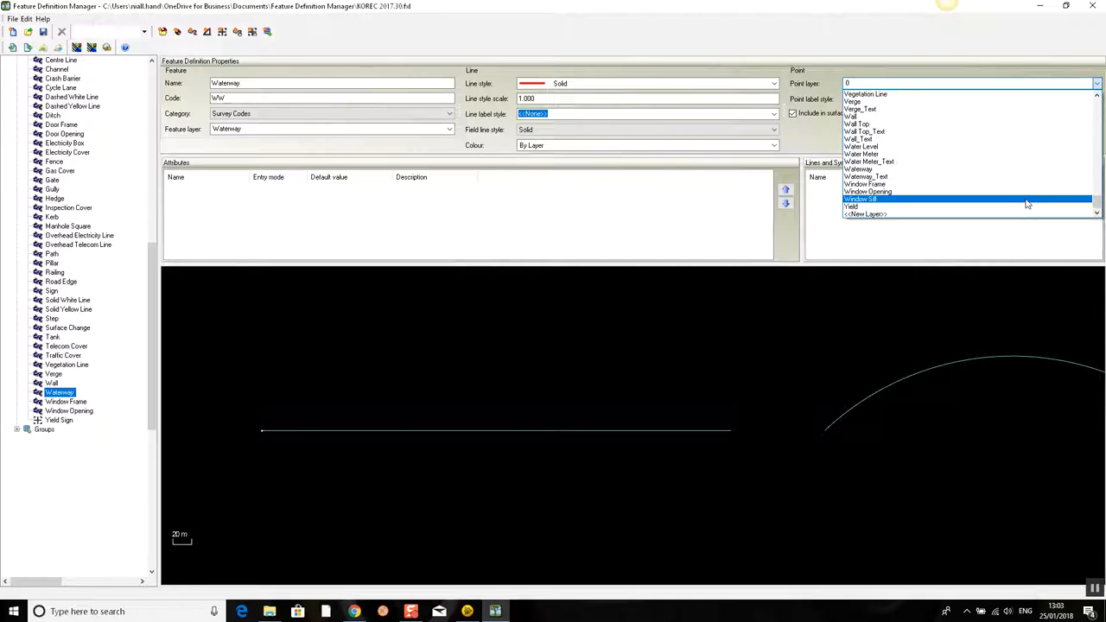
{"action": "scroll", "coordinate": [1027, 204], "scroll_direction": "up", "scroll_amount": 1}
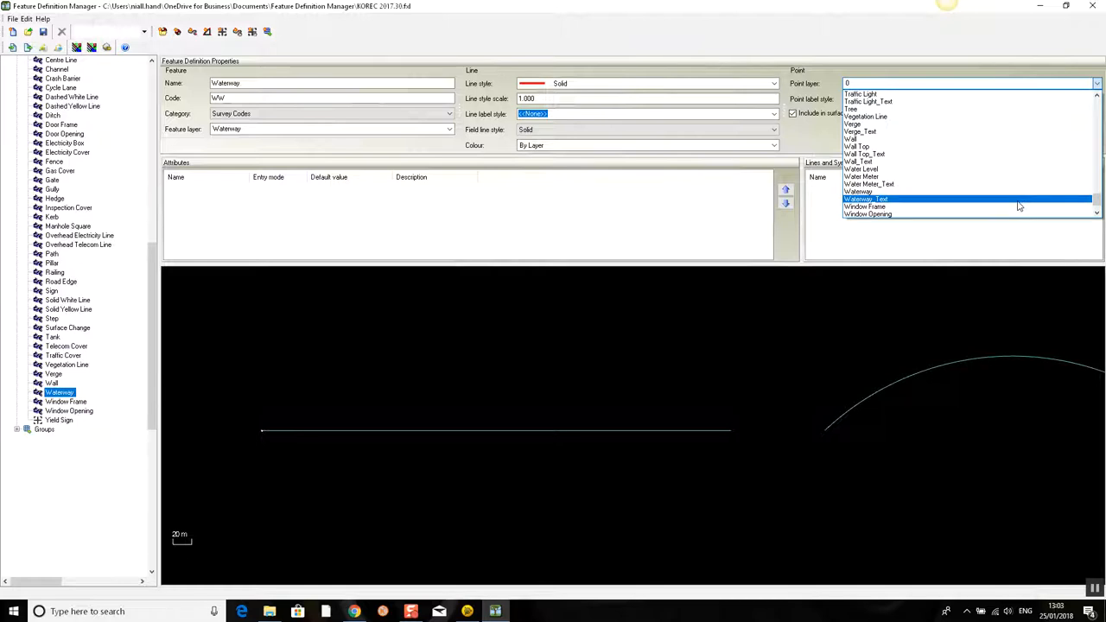
{"action": "left_click", "coordinate": [1019, 204]}
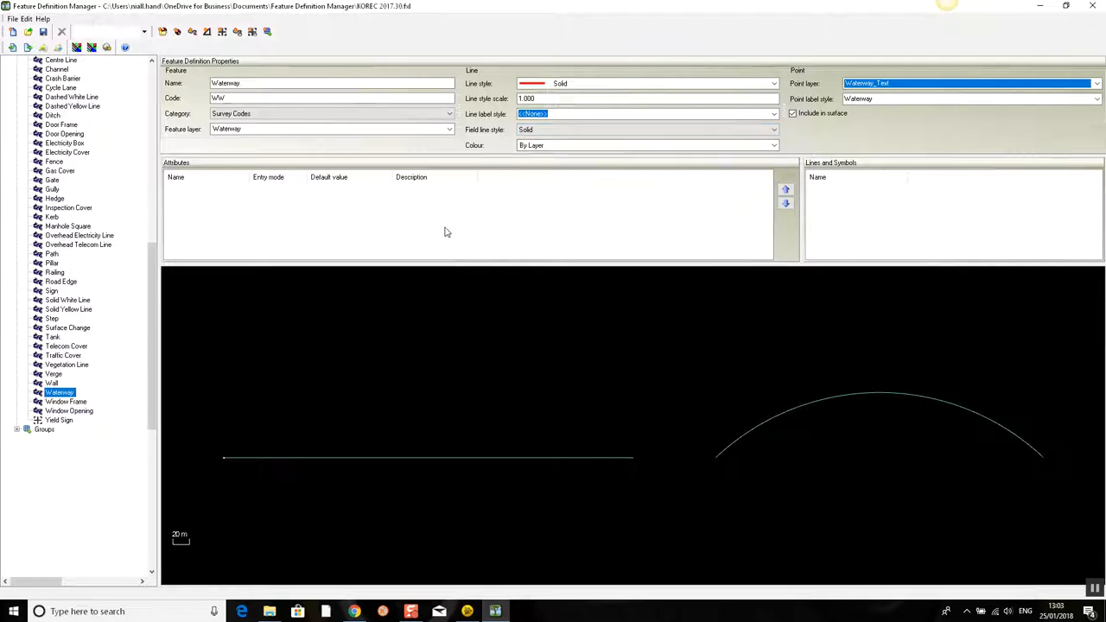
- Save the feature library under the new name KOREC 2018 as a V8.0 feature definition file
{"action": "left_click", "coordinate": [13, 19]}
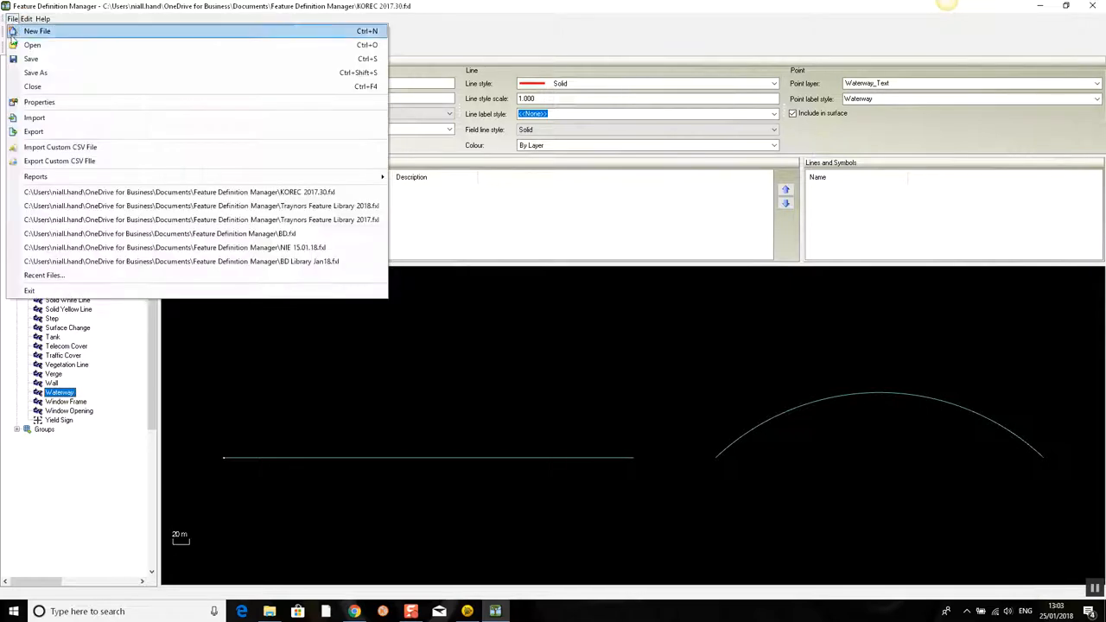
{"action": "left_click", "coordinate": [53, 73]}
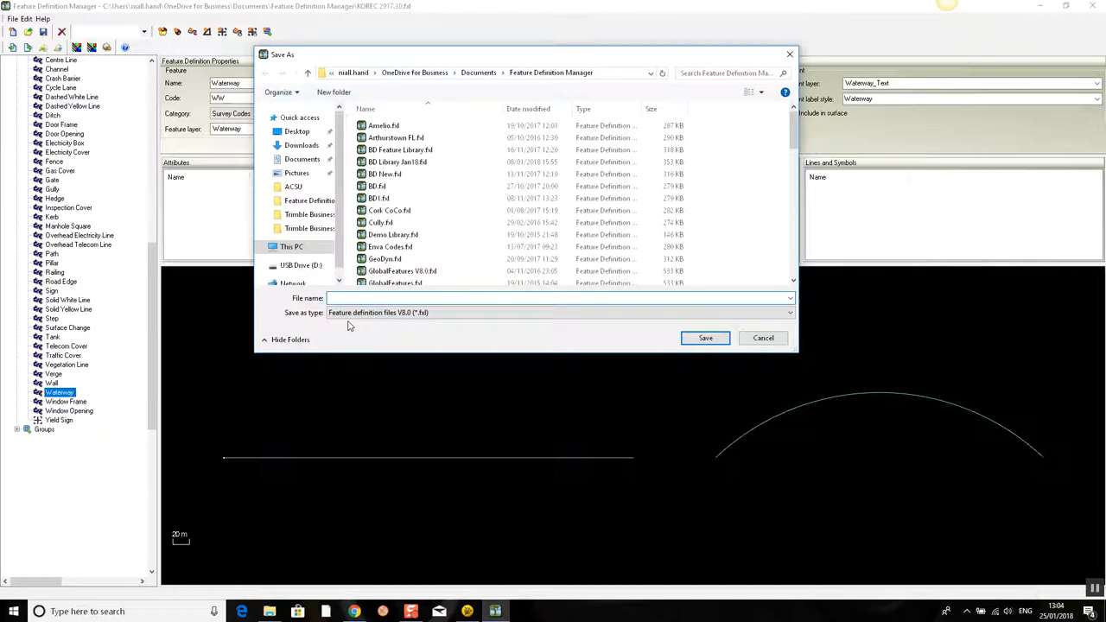
{"action": "scroll", "coordinate": [450, 225], "scroll_direction": "down", "scroll_amount": 8}
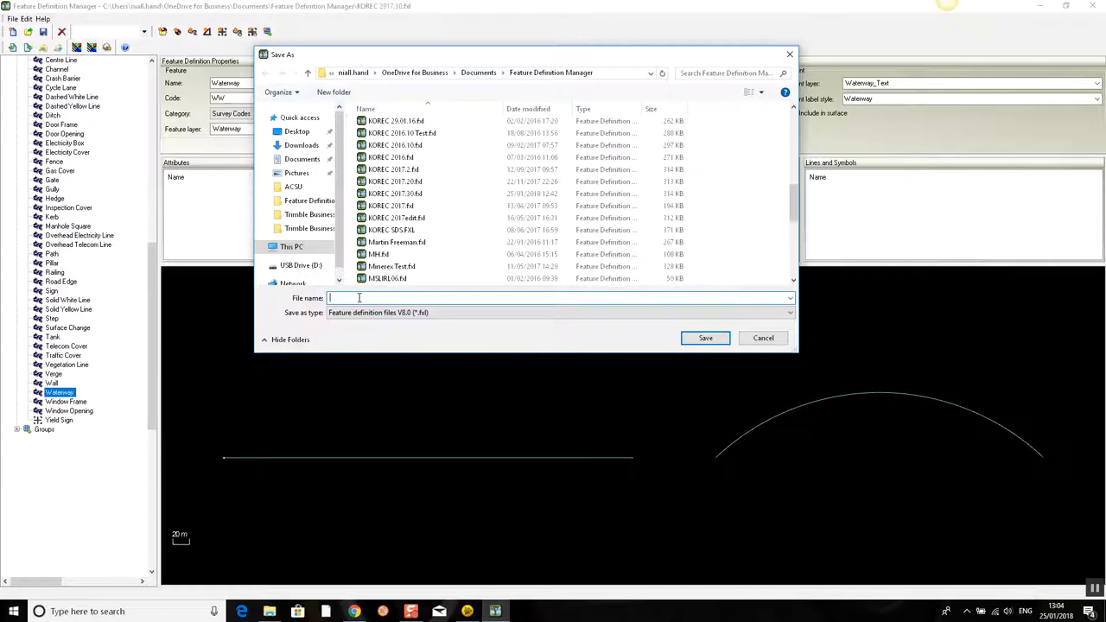
{"action": "type", "text": "KOREC 2018"}
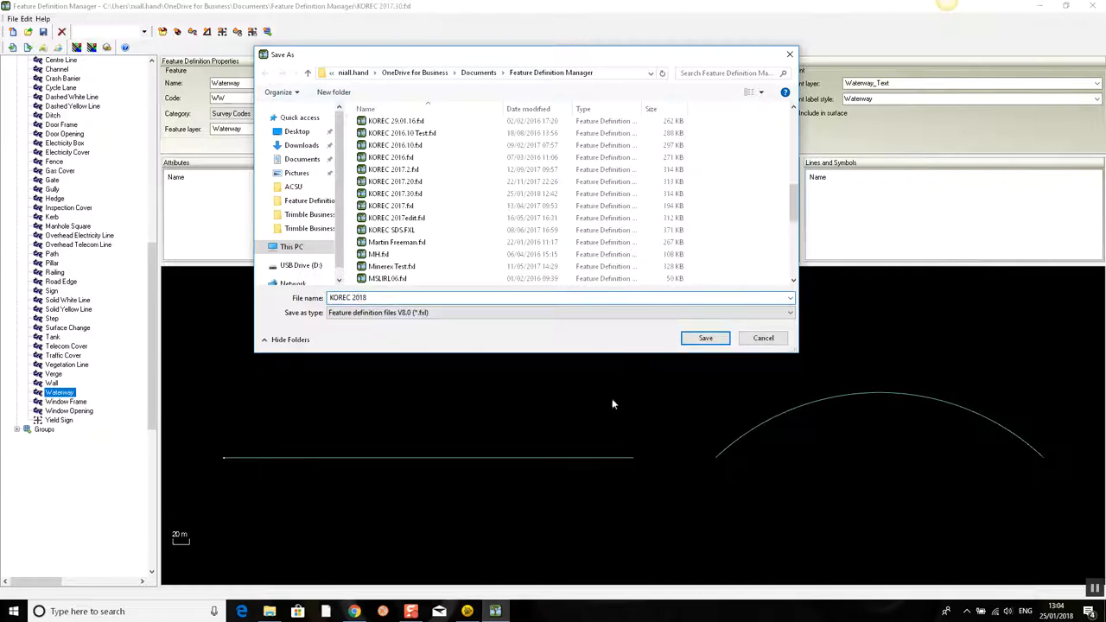
{"action": "left_click", "coordinate": [703, 339]}
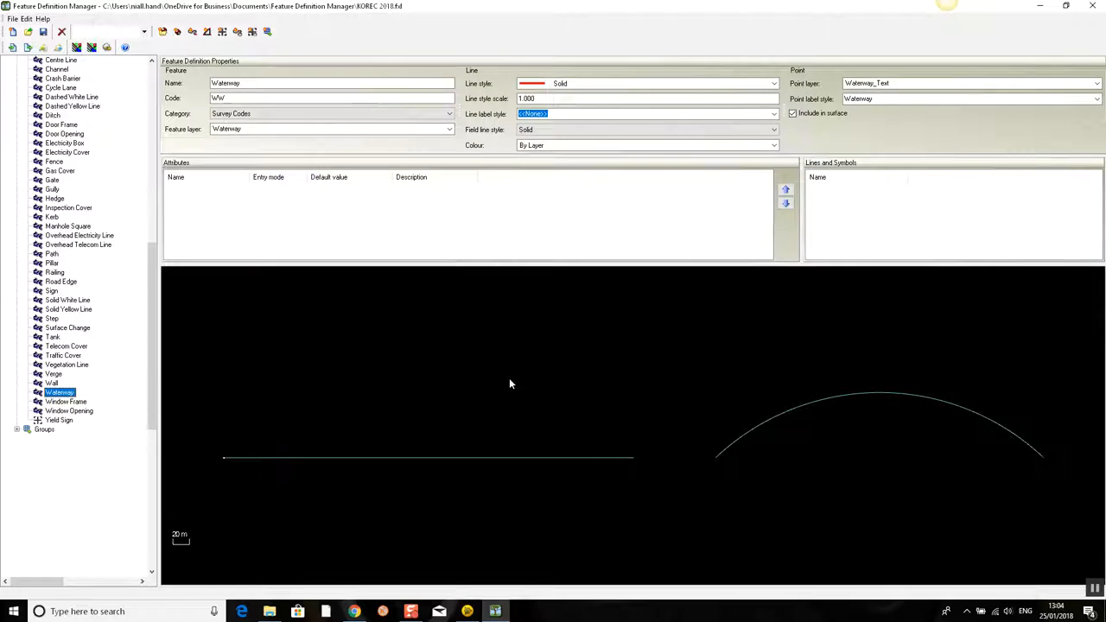
- Switch to File Explorer and locate KOREC 2018.fxl in the Feature Definition Manager folder, closing the view when done
{"action": "left_click", "coordinate": [269, 612]}
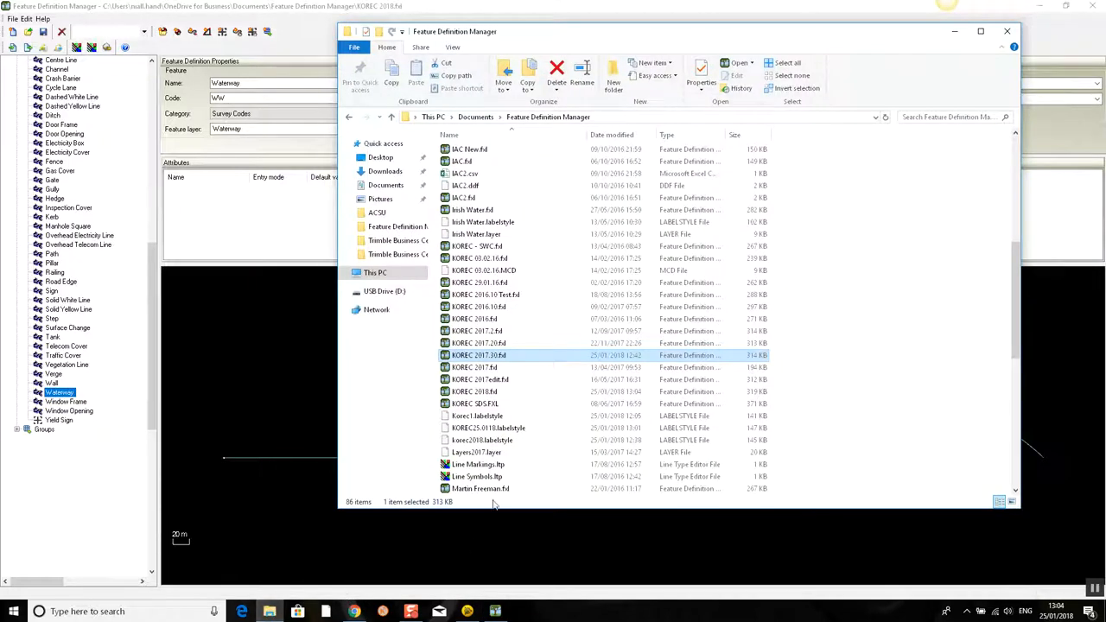
{"action": "left_click", "coordinate": [492, 394]}
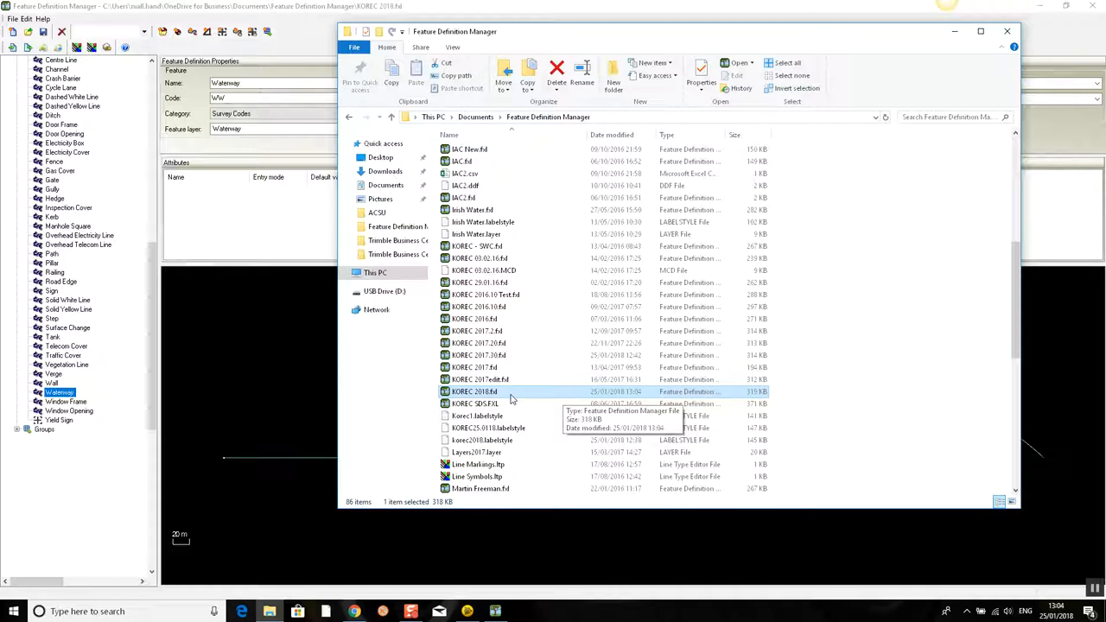
{"action": "left_click", "coordinate": [955, 32]}
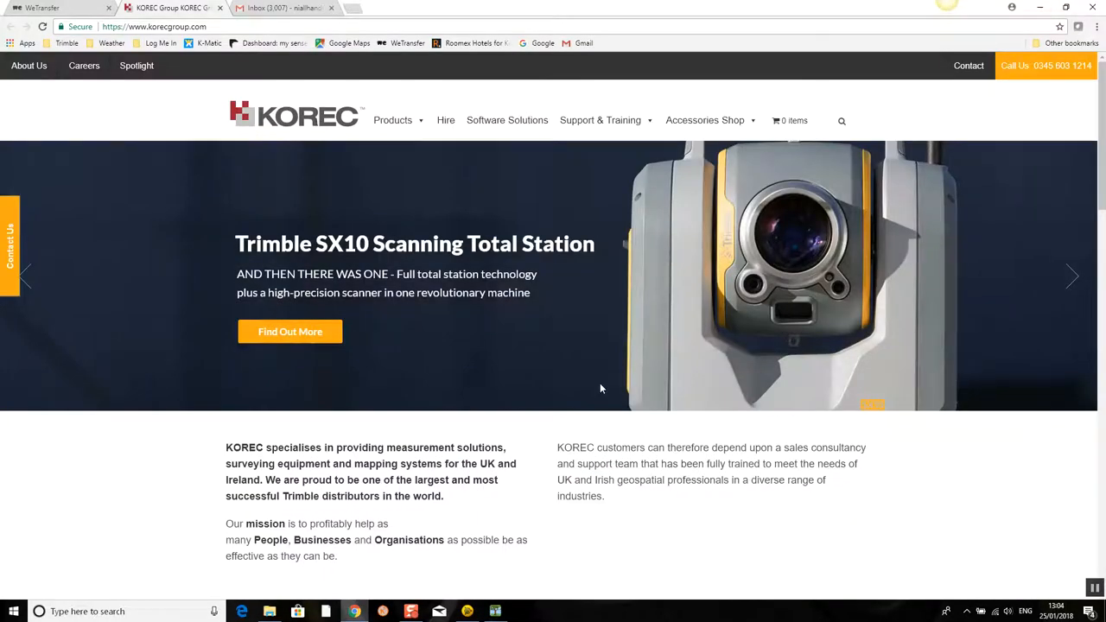
- Switch to Trimble Business Center and start a new project from the ITM ROI 2015 template without saving the current project
{"action": "left_click", "coordinate": [467, 611]}
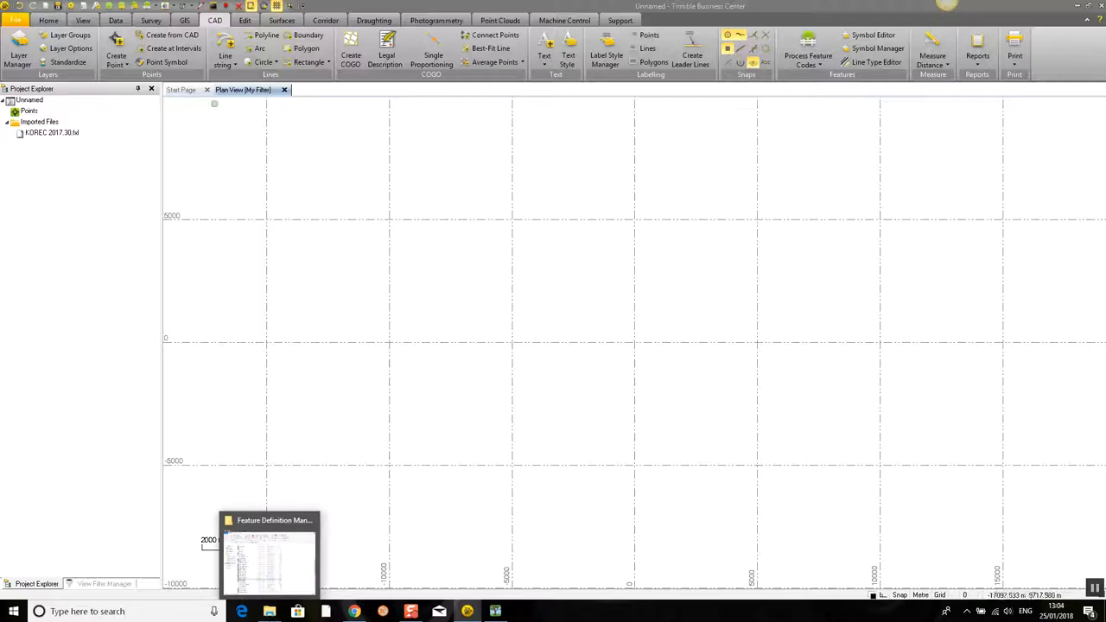
{"action": "left_click", "coordinate": [193, 91]}
{"action": "left_click", "coordinate": [210, 184]}
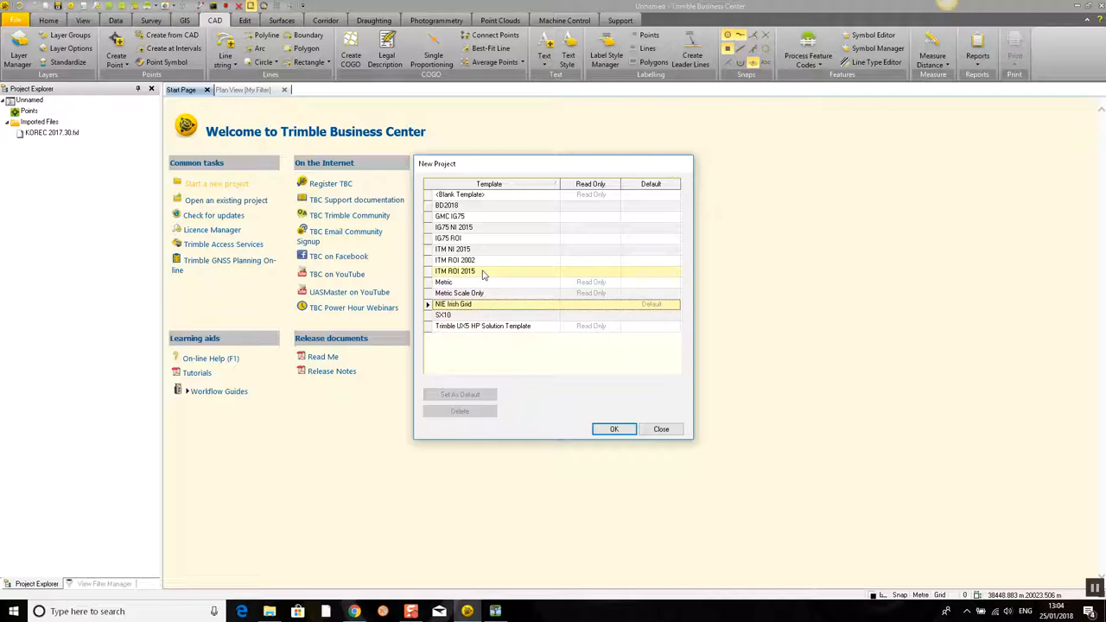
{"action": "left_click", "coordinate": [481, 274]}
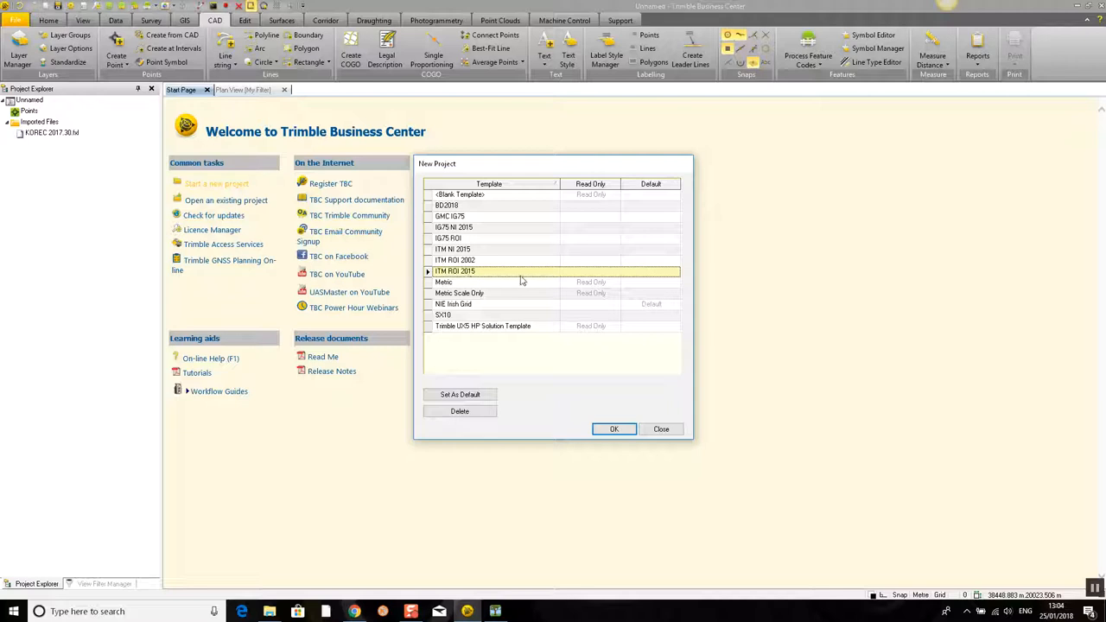
{"action": "left_click", "coordinate": [614, 430]}
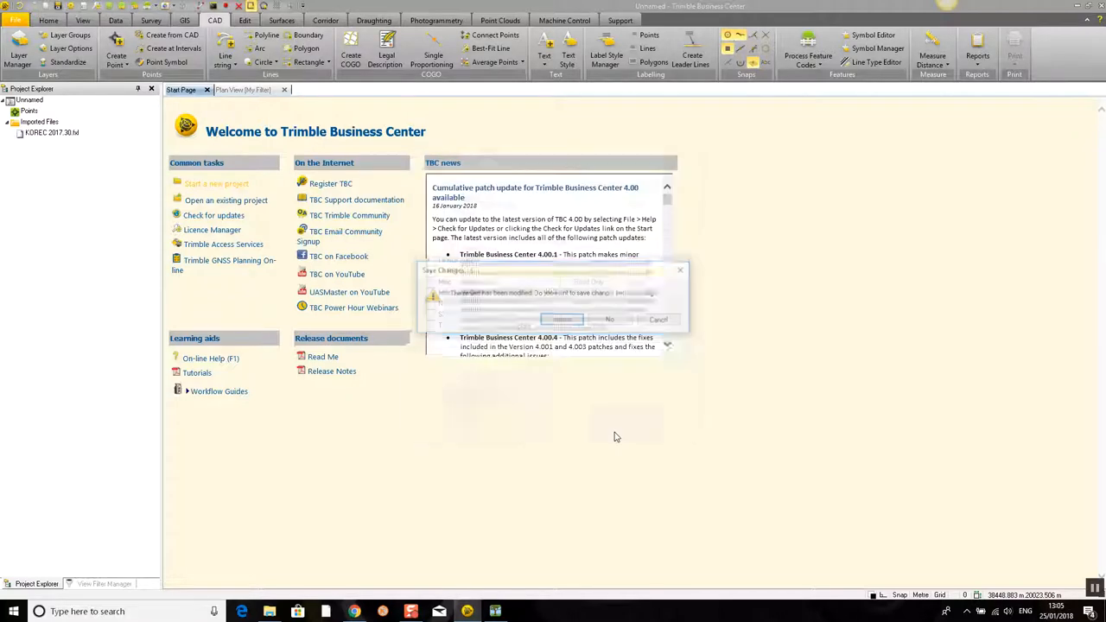
{"action": "left_click", "coordinate": [605, 321]}
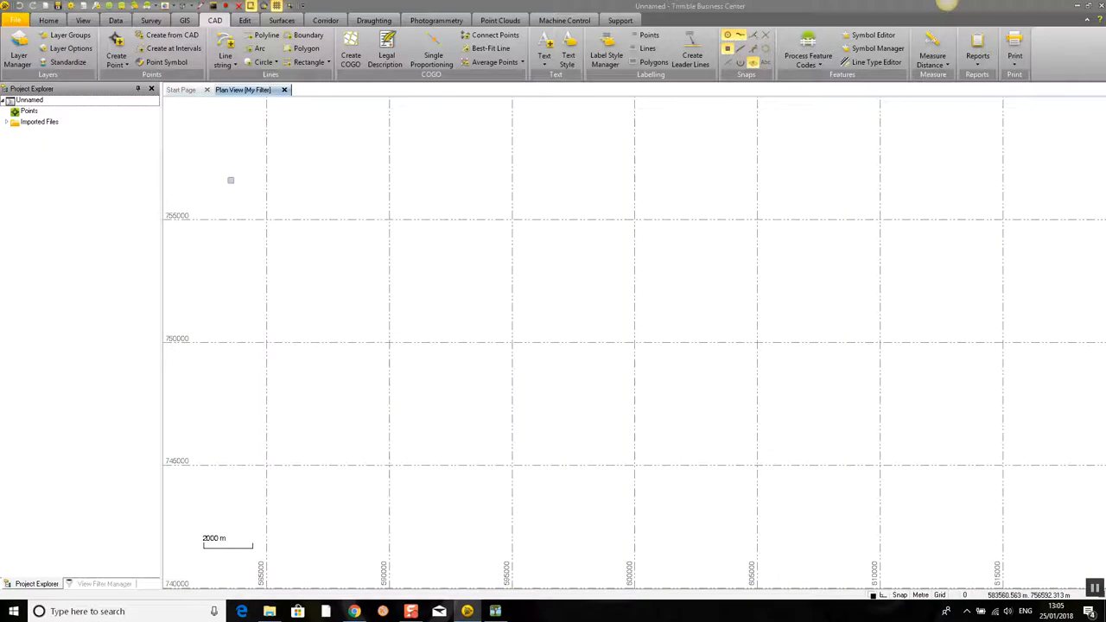
- Import KOREC 2018.fxl as the project's feature definition file for feature code processing, replacing the existing definitions
{"action": "left_click", "coordinate": [71, 6]}
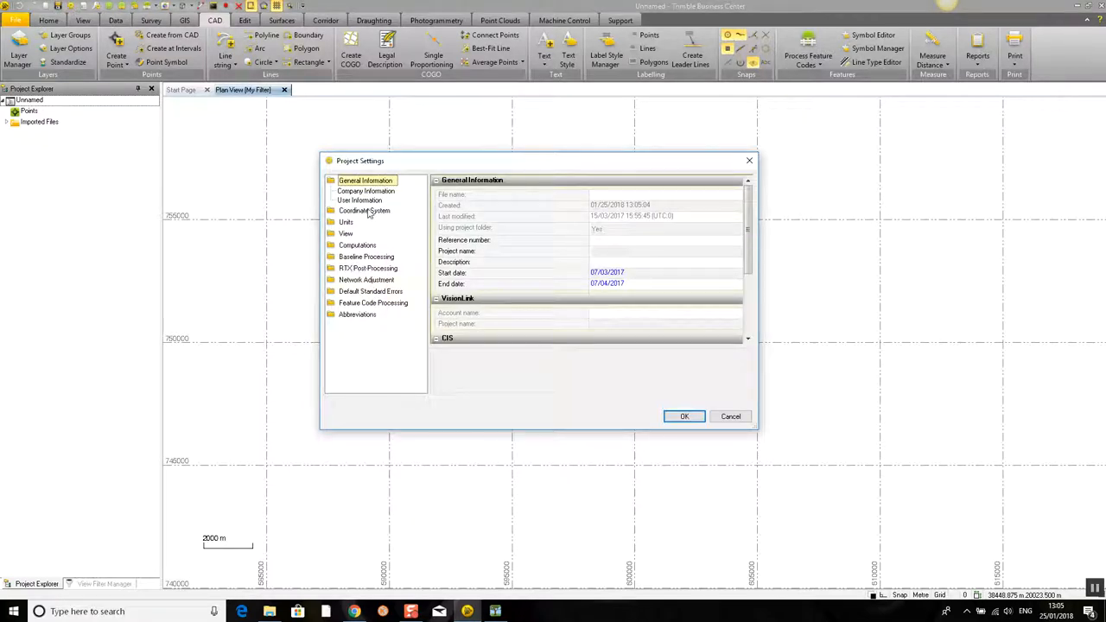
{"action": "left_click", "coordinate": [371, 304]}
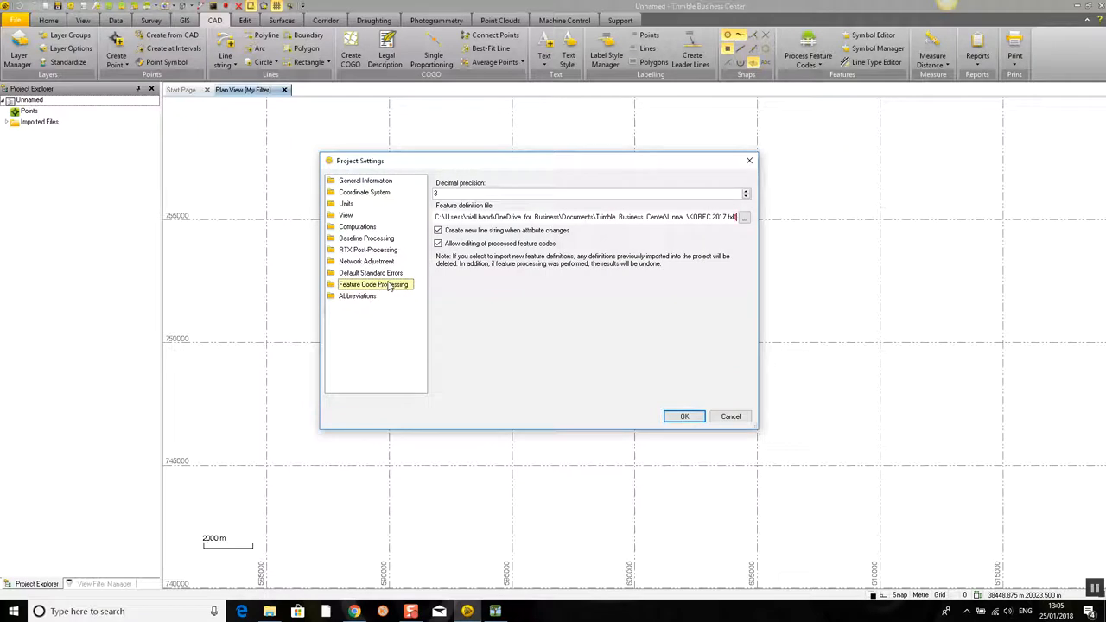
{"action": "left_click", "coordinate": [746, 218]}
{"action": "scroll", "coordinate": [603, 336], "scroll_direction": "down", "scroll_amount": 5}
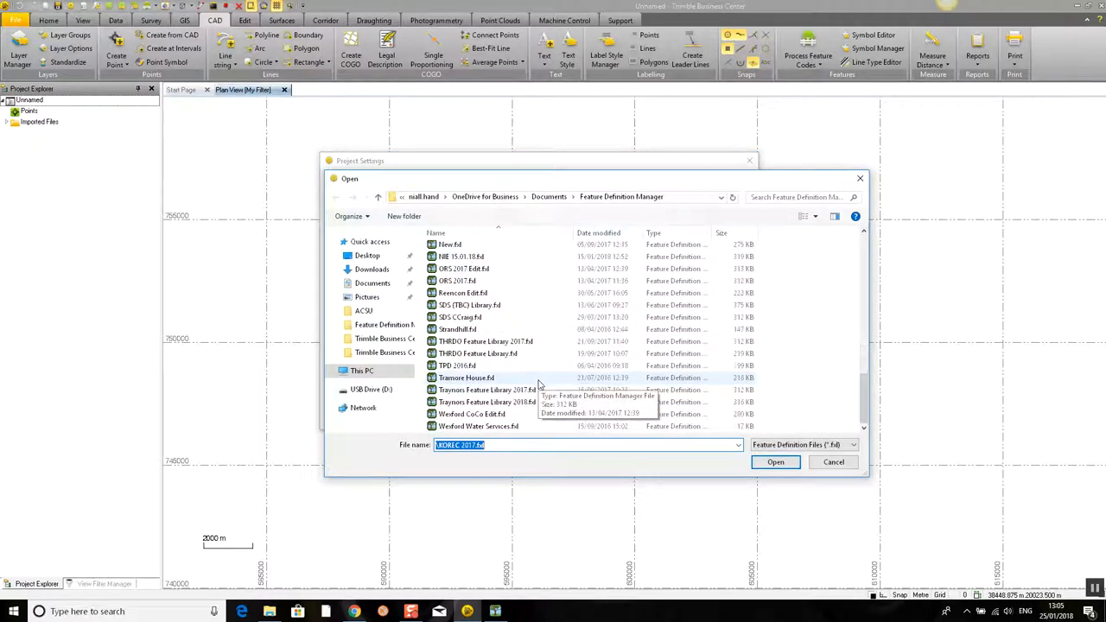
{"action": "scroll", "coordinate": [527, 363], "scroll_direction": "up", "scroll_amount": 3}
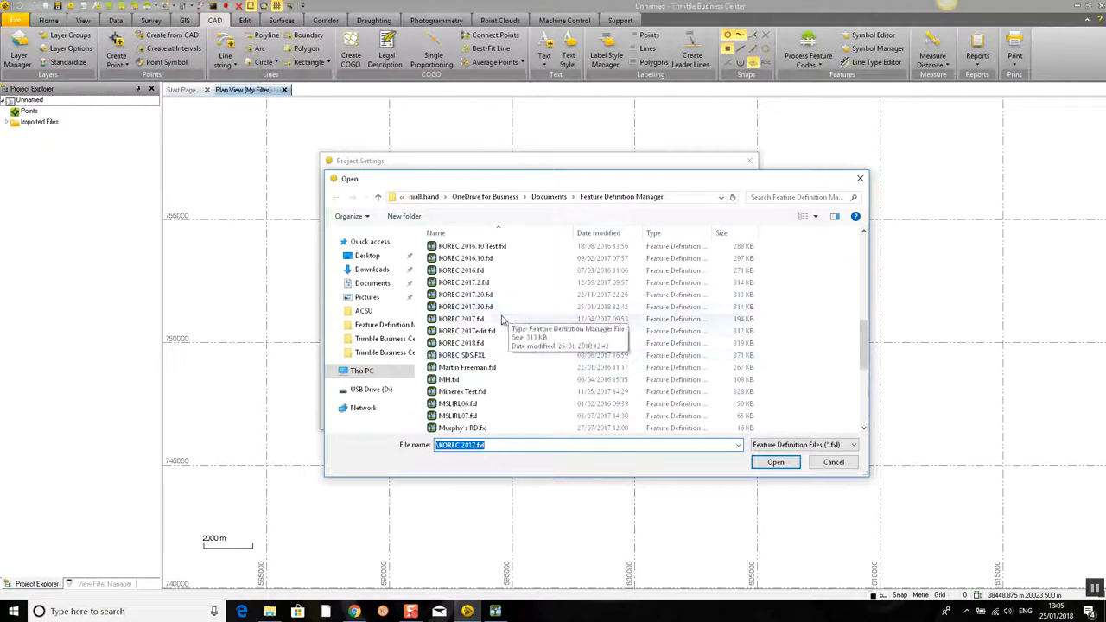
{"action": "left_click", "coordinate": [477, 344]}
{"action": "left_click", "coordinate": [772, 463]}
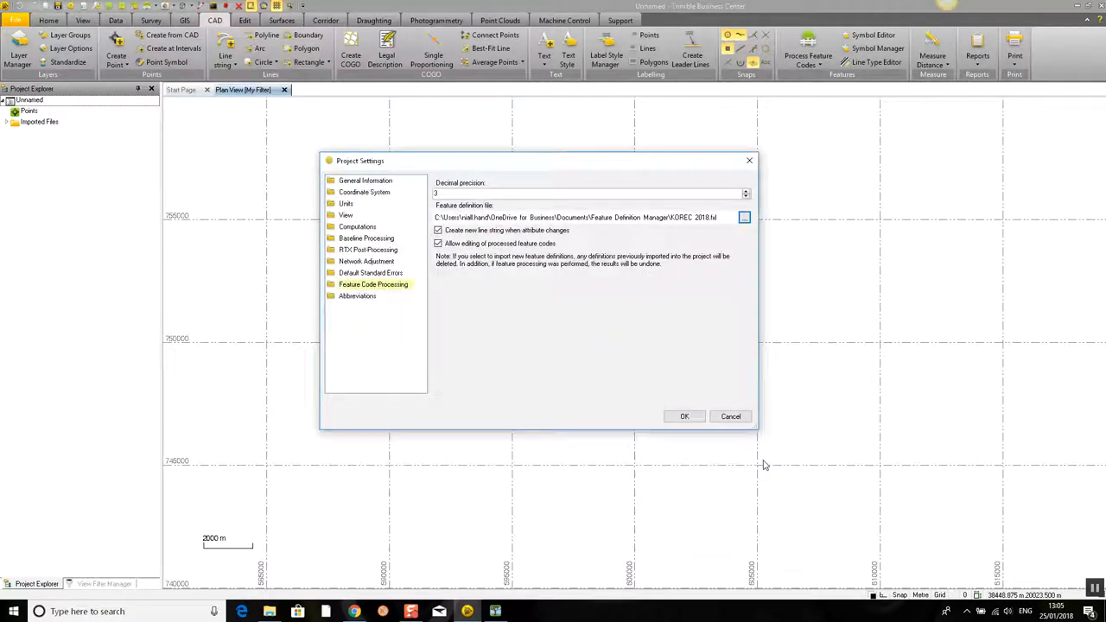
{"action": "left_click", "coordinate": [685, 416]}
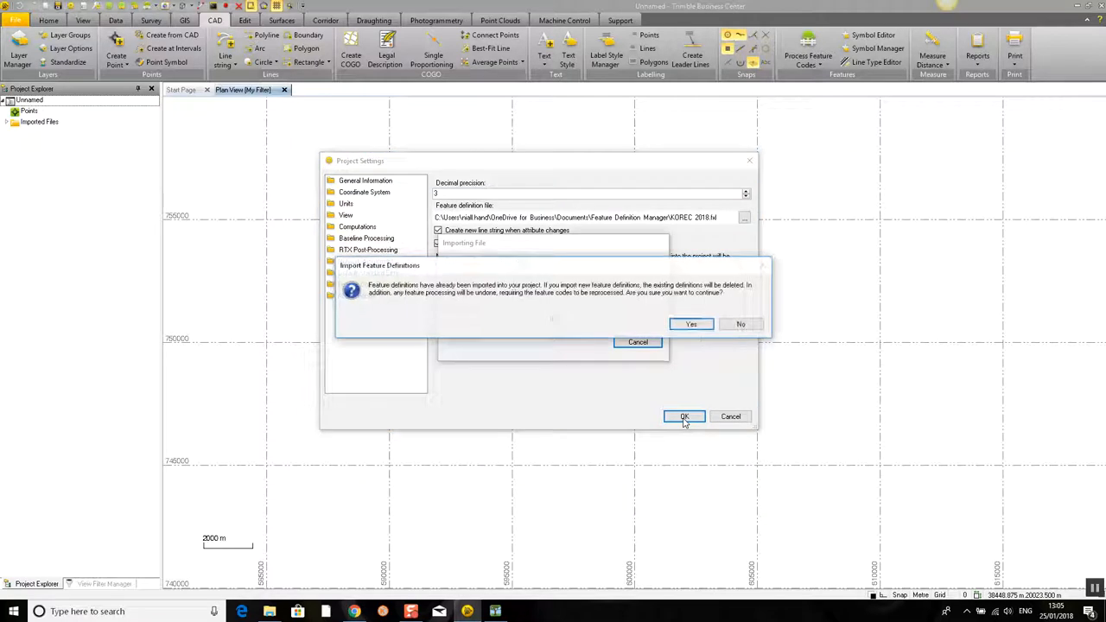
{"action": "left_click", "coordinate": [694, 325]}
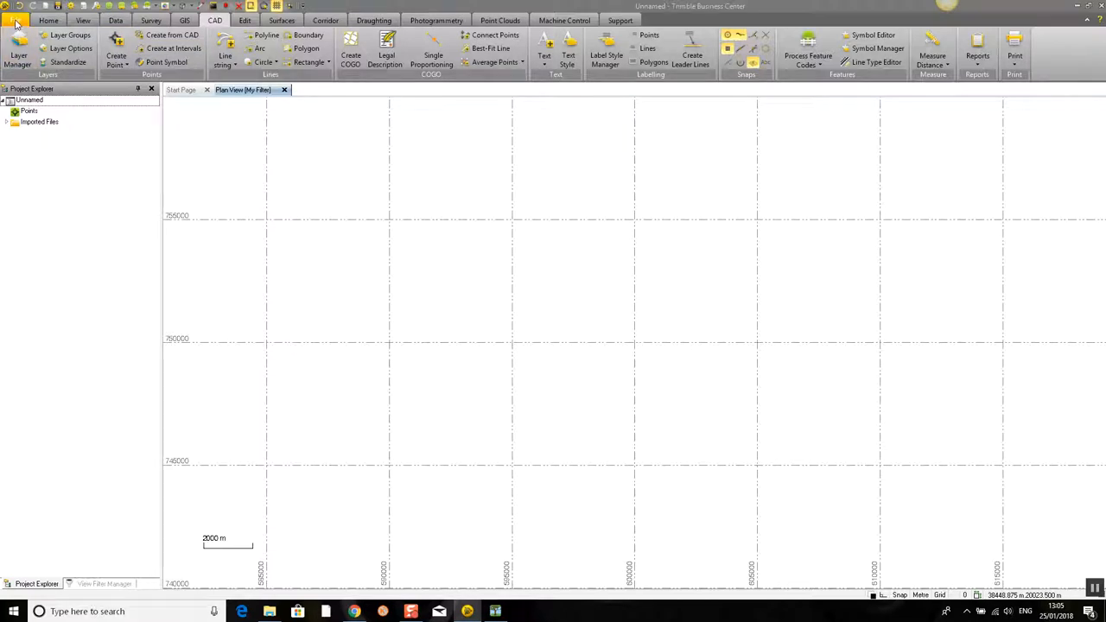
- Save the project as a template named ITM ROI 2015, replacing the existing template file
{"action": "left_click", "coordinate": [15, 22]}
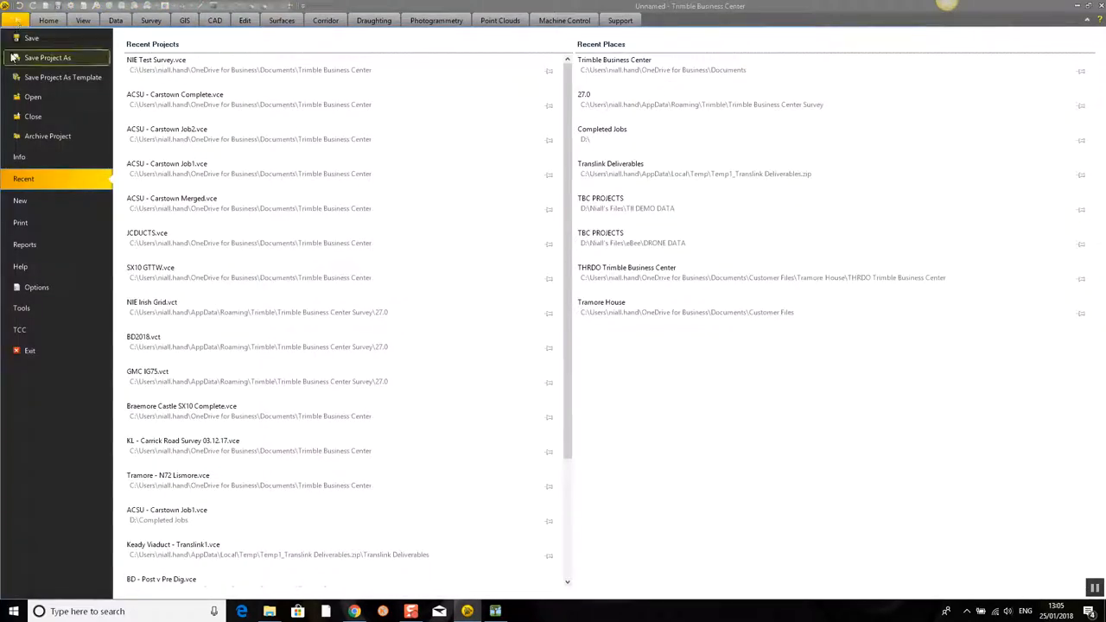
{"action": "left_click", "coordinate": [56, 77]}
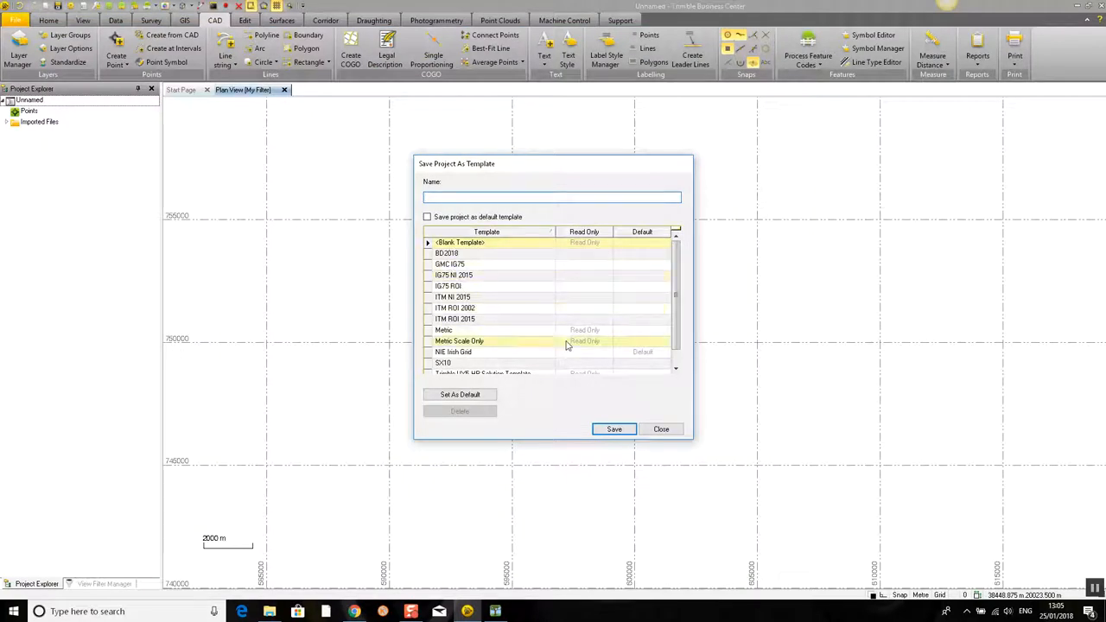
{"action": "left_click", "coordinate": [476, 320]}
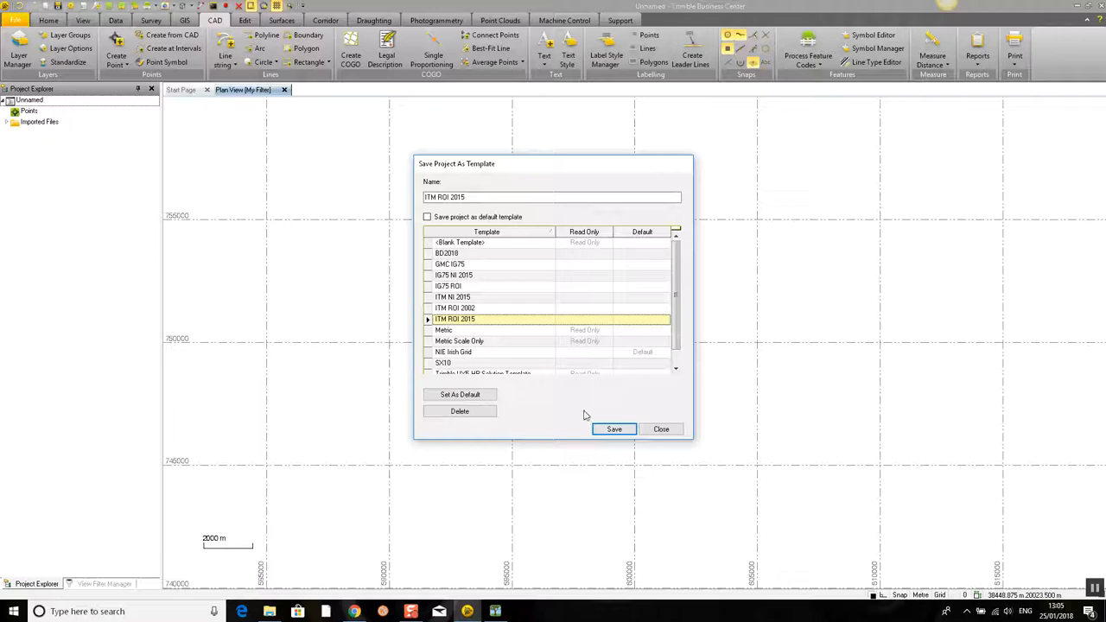
{"action": "left_click", "coordinate": [621, 431]}
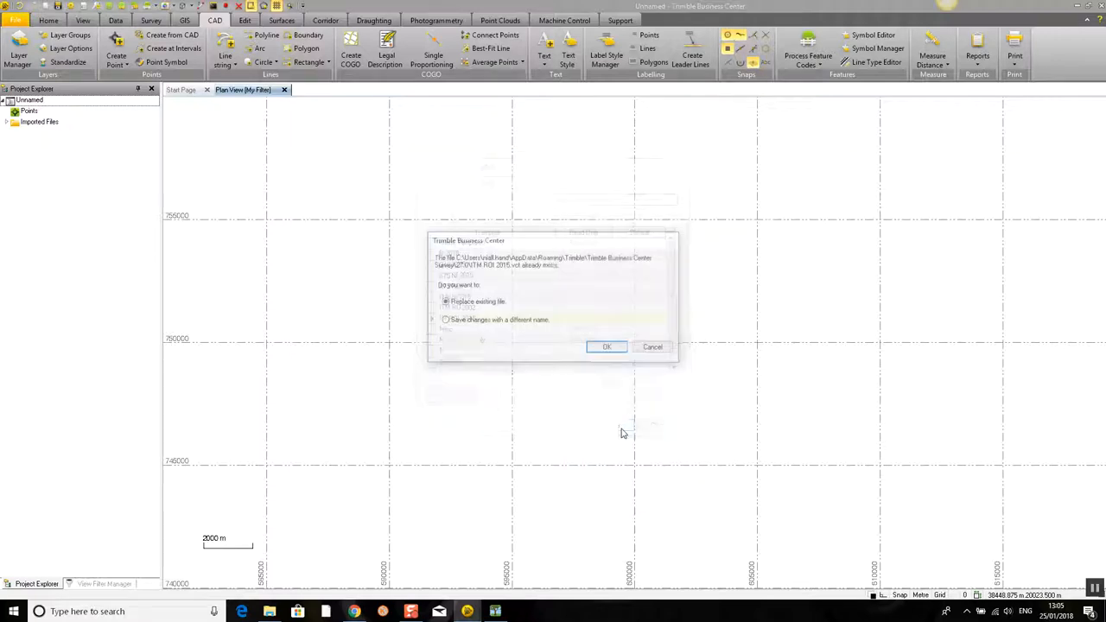
{"action": "left_click", "coordinate": [605, 348]}
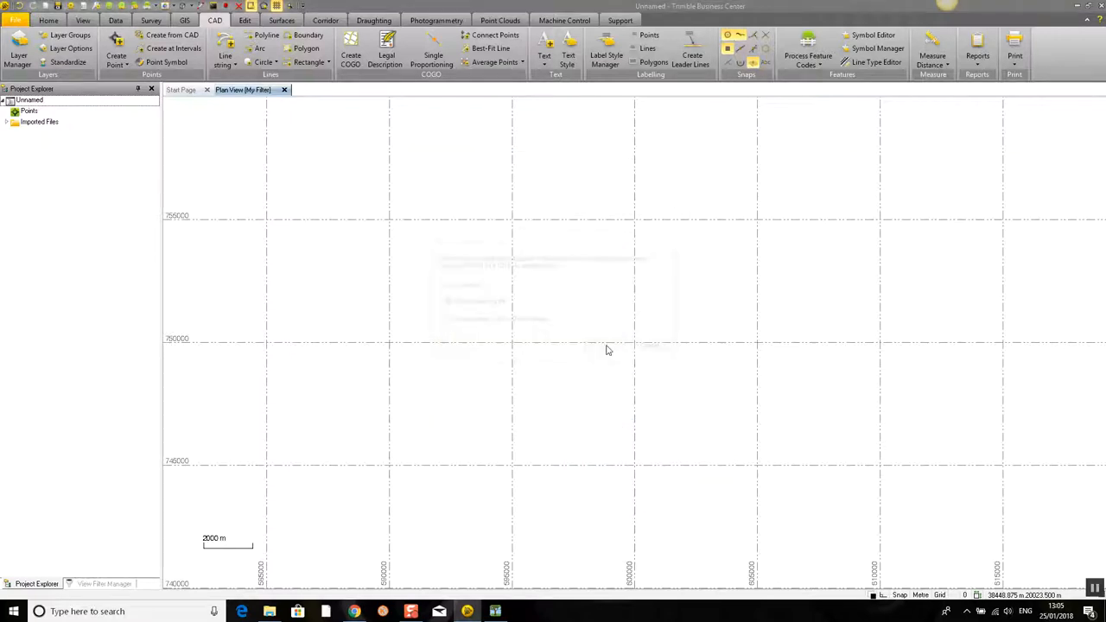